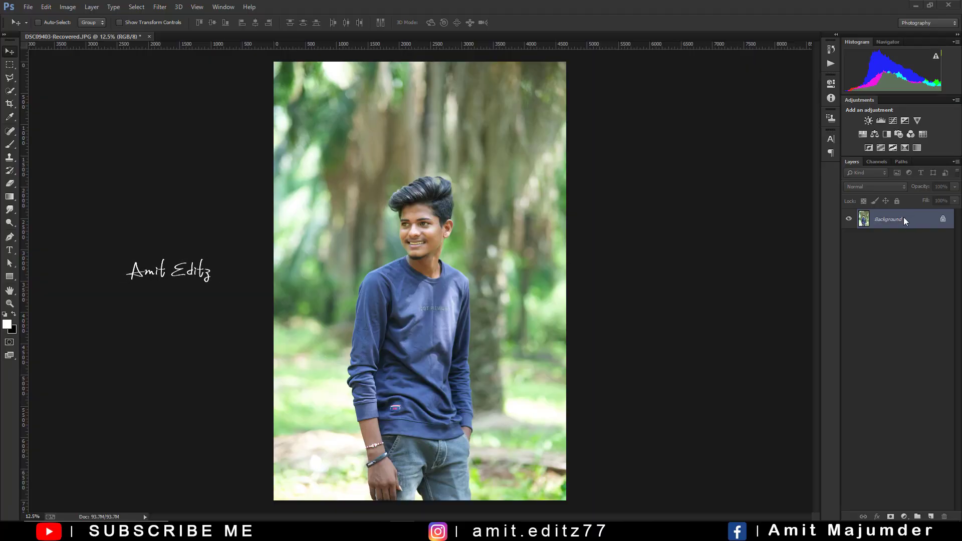
Duplicate the Background layer and apply Noiseware Professional noise reduction (luminance 70%, color 80%) to the copy.
left_click(904, 219)
left_click_drag(902, 271, 930, 517)
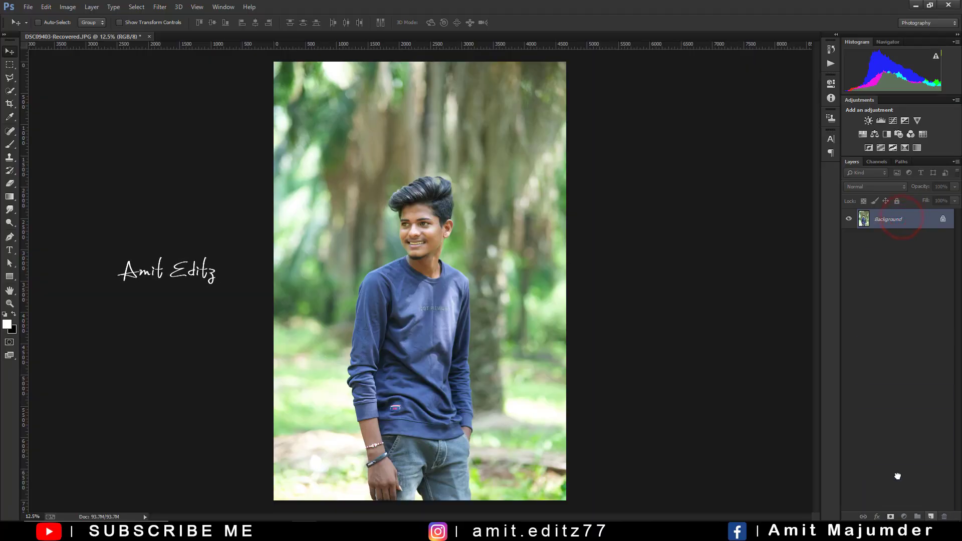
left_click(158, 6)
mouse_move(176, 255)
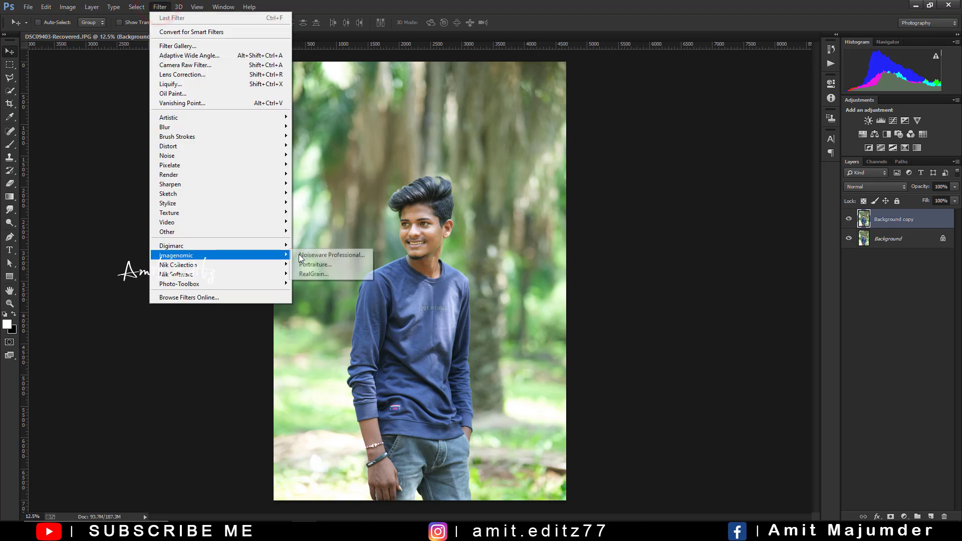
left_click(313, 255)
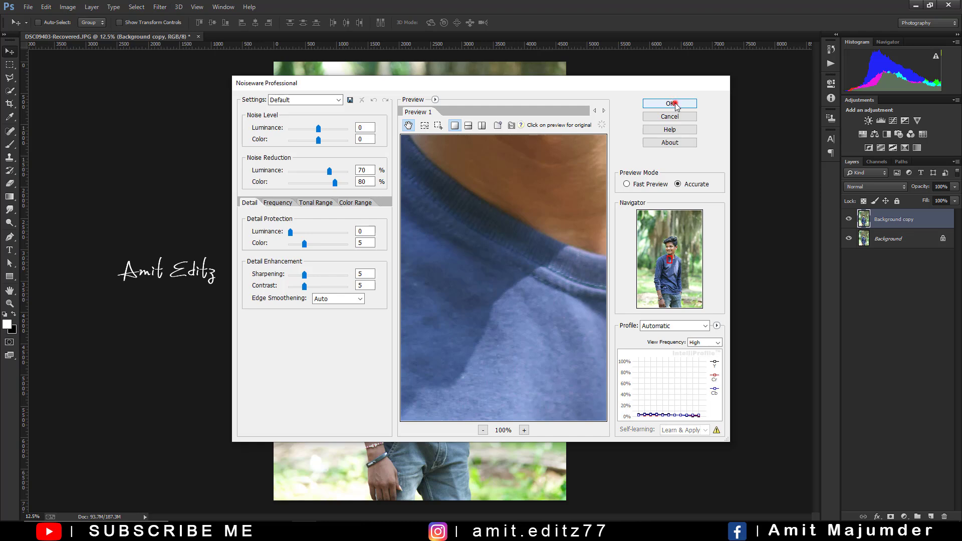
left_click(672, 102)
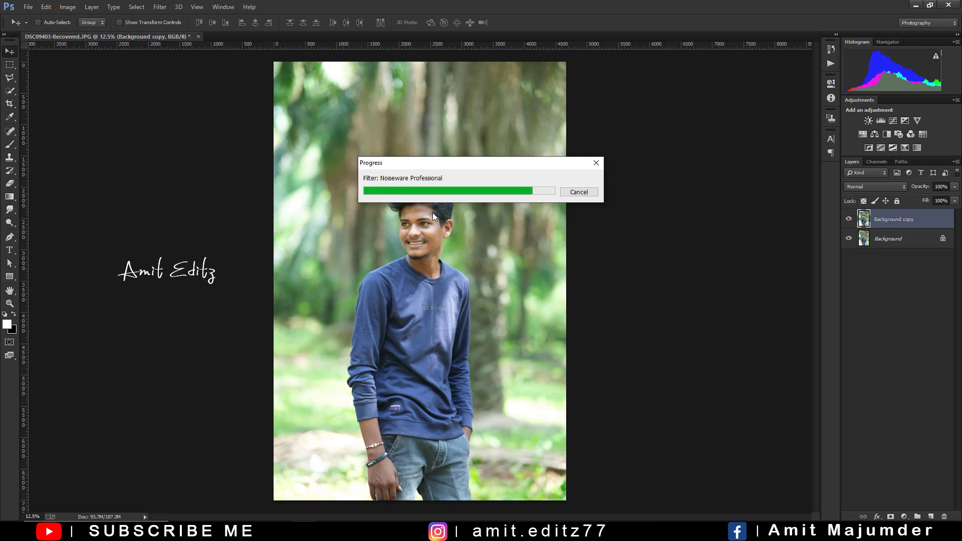
left_click(160, 7)
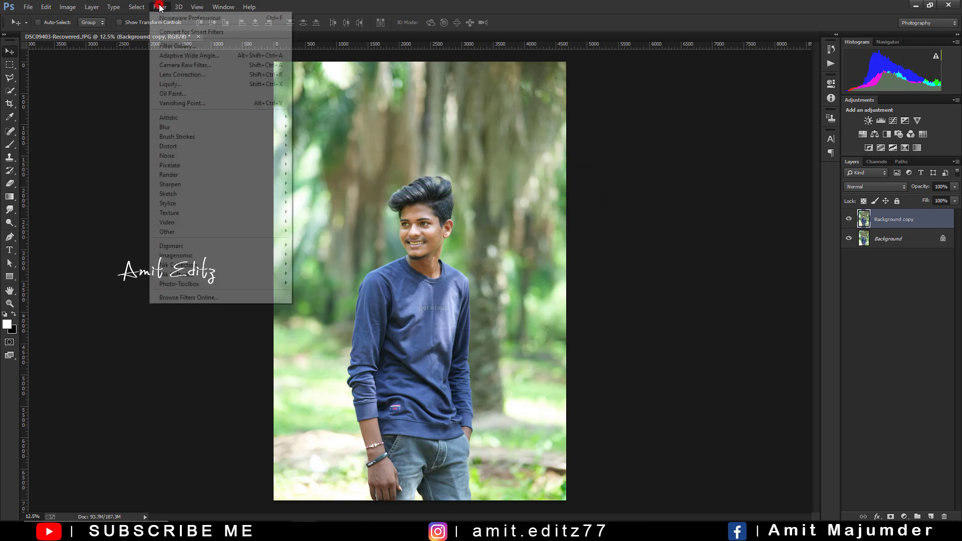
In Liquify, zoom in and Forward Warp the left hair edge outward and the hair top upward.
left_click(169, 84)
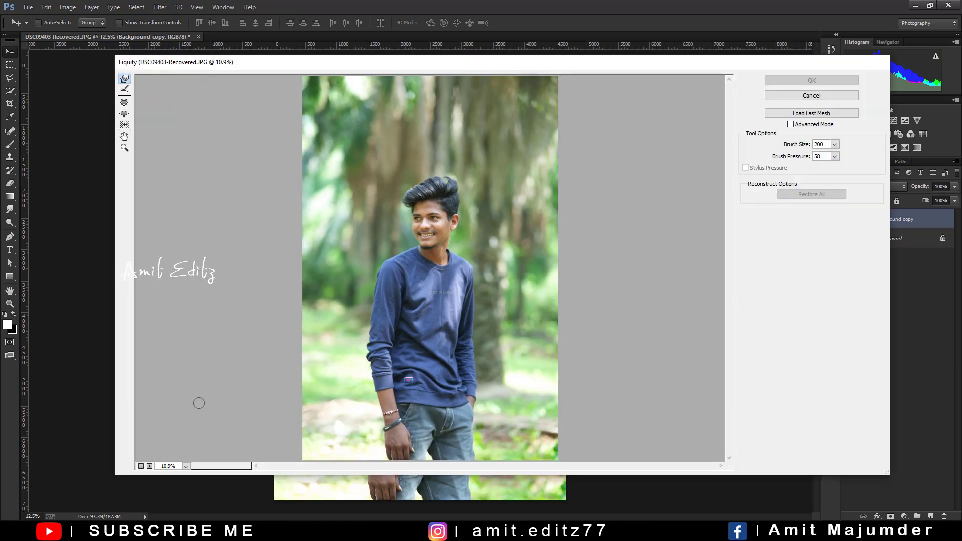
left_click(149, 467)
scroll(434, 194, "up", 2)
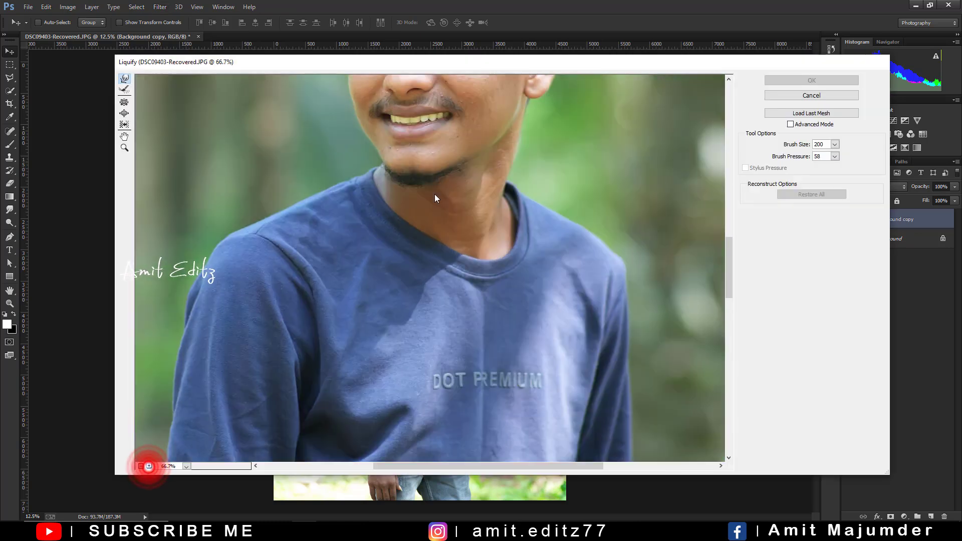
scroll(438, 190, "up", 3)
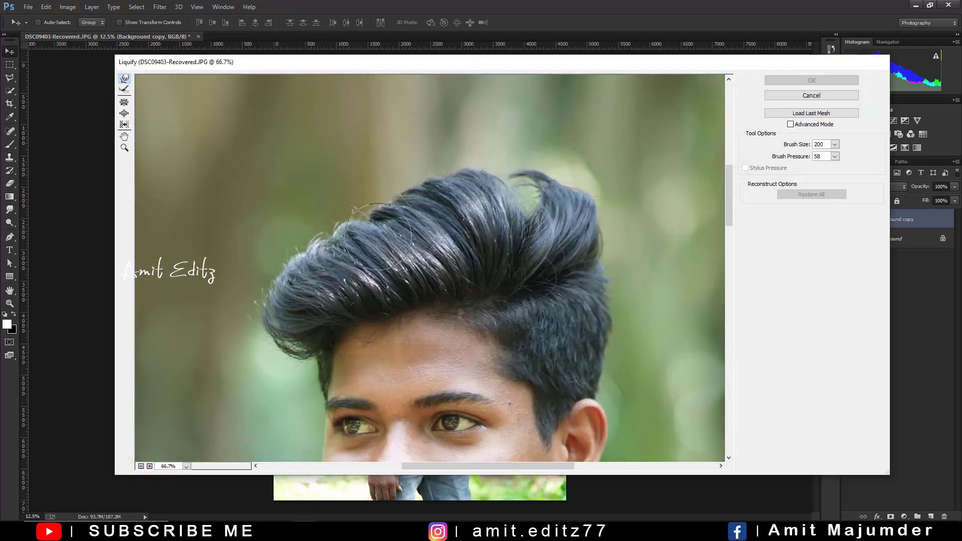
key("bracketright")
key("bracketright")
key("bracketright")
key("bracketleft")
key("bracketleft")
mouse_move(284, 279)
left_mouse_down()
mouse_move(312, 238)
mouse_move(333, 231)
left_mouse_up()
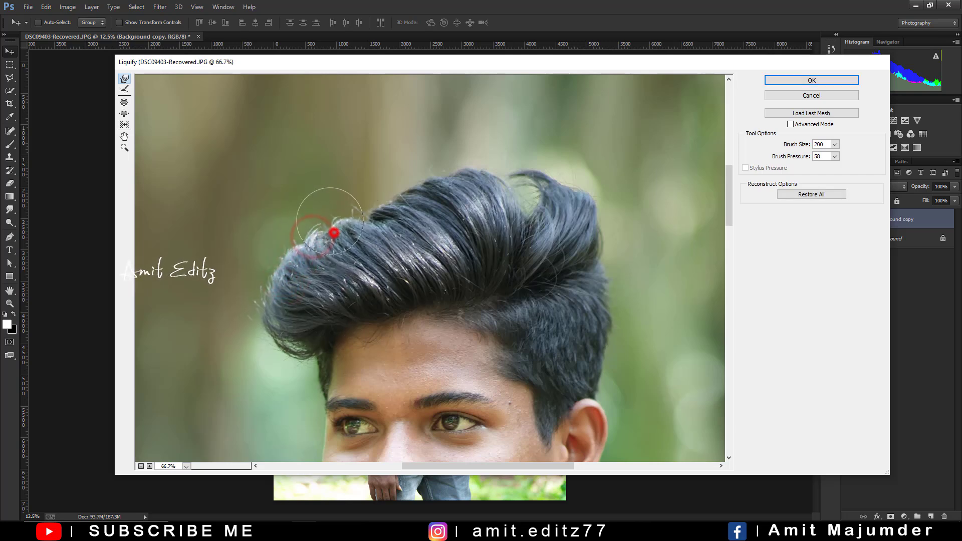
key("bracketleft")
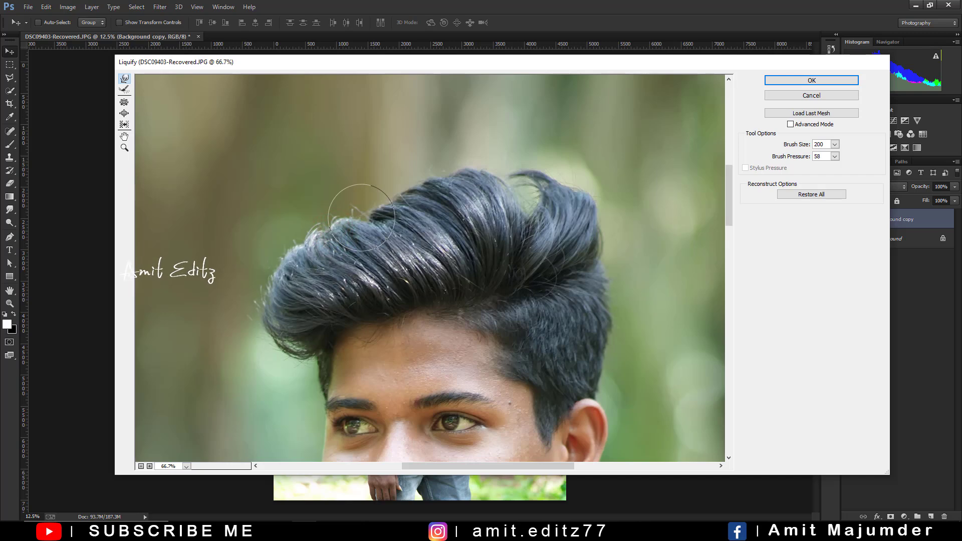
mouse_move(376, 210)
left_mouse_down()
mouse_move(419, 169)
mouse_move(408, 155)
mouse_move(268, 279)
mouse_move(274, 266)
left_mouse_up()
Lift the crown, smooth the upper-left strands and reshape the right tuft, then apply Liquify.
key("bracketright")
key("bracketleft")
key("bracketleft")
key("bracketleft")
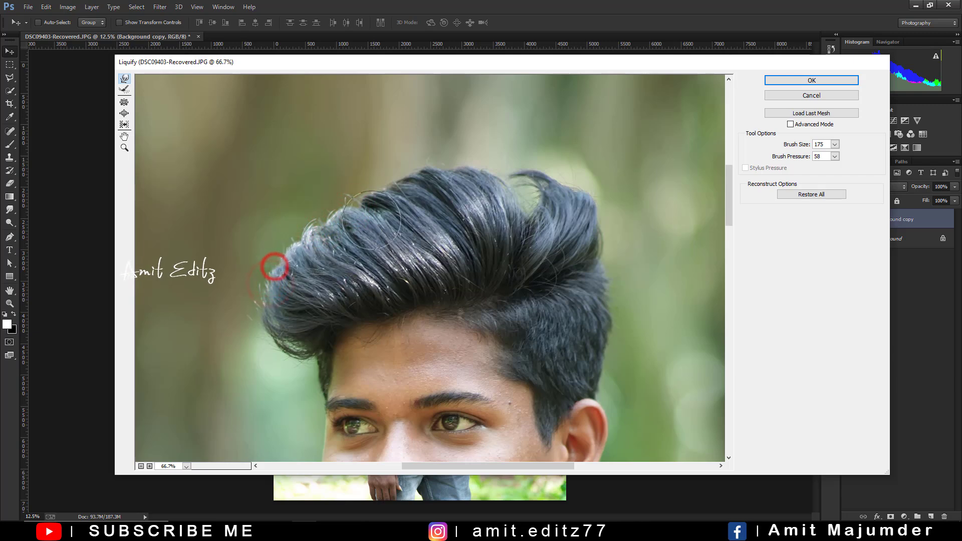
key("bracketright")
key("bracketright")
left_click_drag(380, 204, 391, 184)
mouse_move(468, 164)
left_mouse_down()
mouse_move(409, 150)
mouse_move(394, 198)
mouse_move(312, 204)
left_mouse_up()
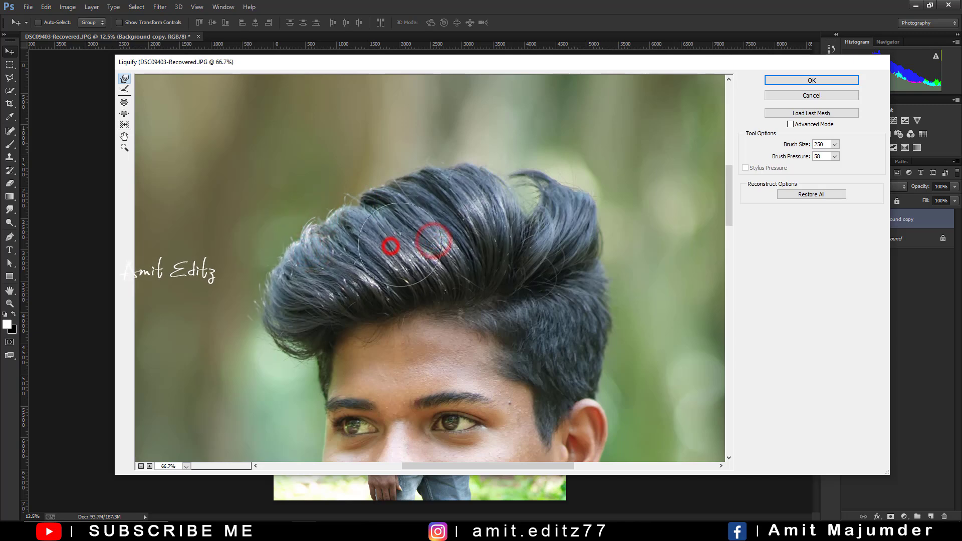
left_click_drag(387, 241, 285, 288)
left_click_drag(441, 213, 440, 191)
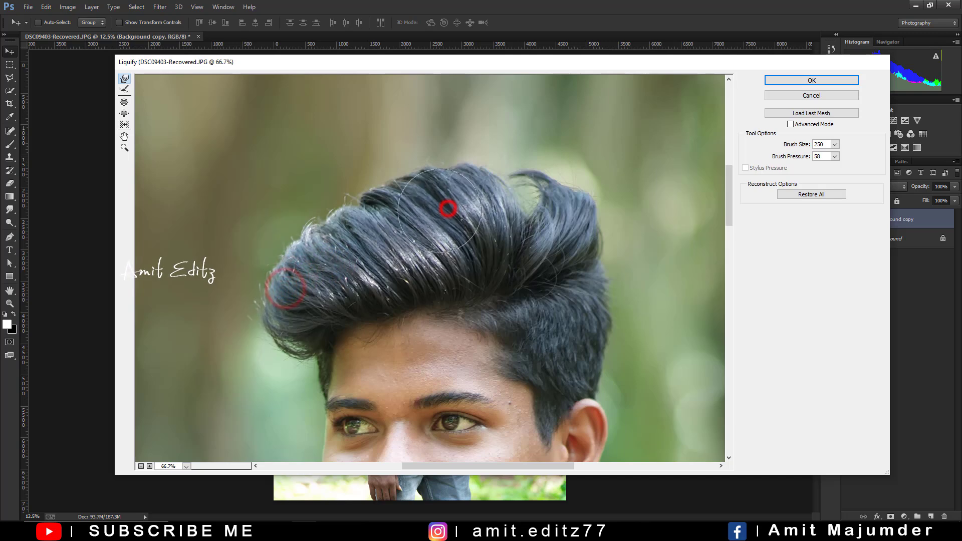
left_click_drag(525, 189, 556, 210)
left_click(784, 82)
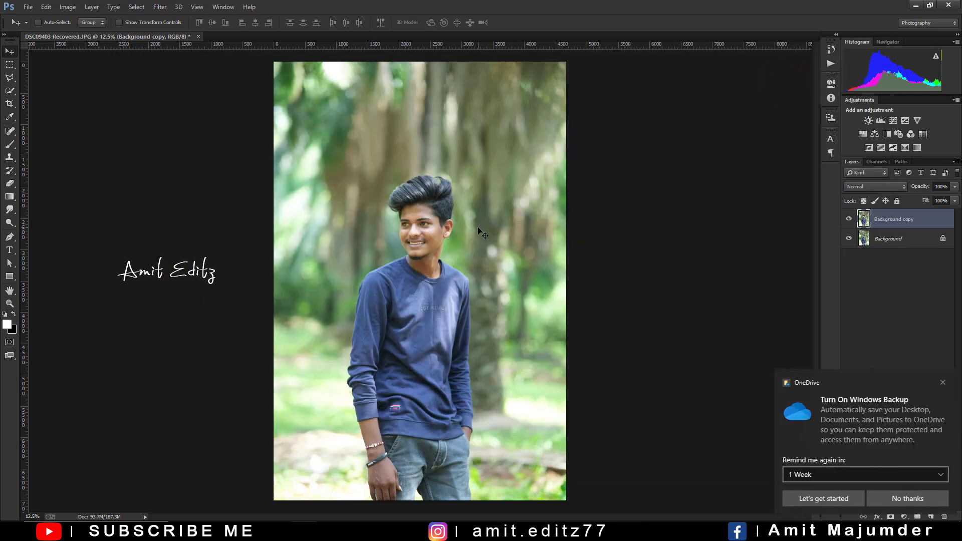
Dismiss the OneDrive backup popup, zoom into the top of the hair and select Clone Stamp.
scroll(399, 167, "up", 2)
scroll(400, 167, "up", 2)
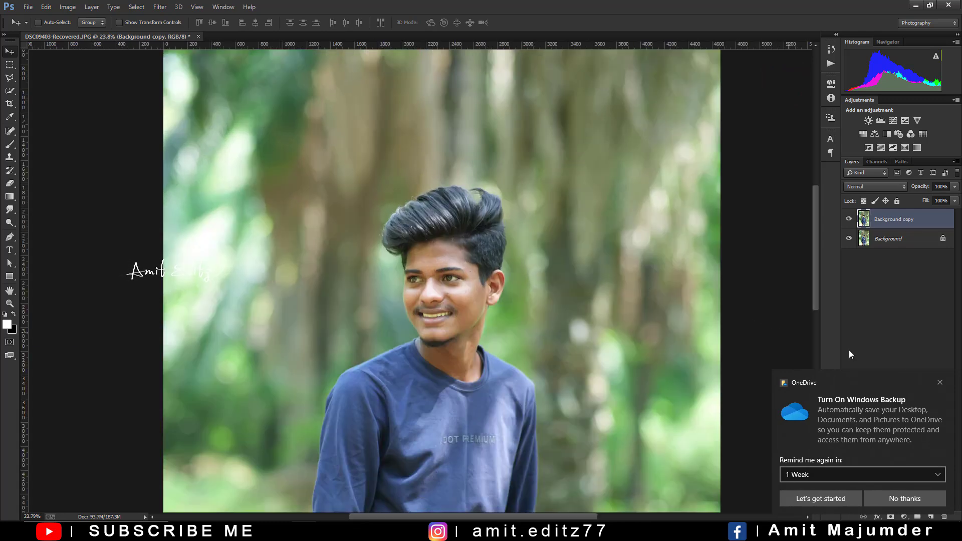
left_click(940, 383)
scroll(475, 216, "up", 3)
scroll(471, 211, "up", 2)
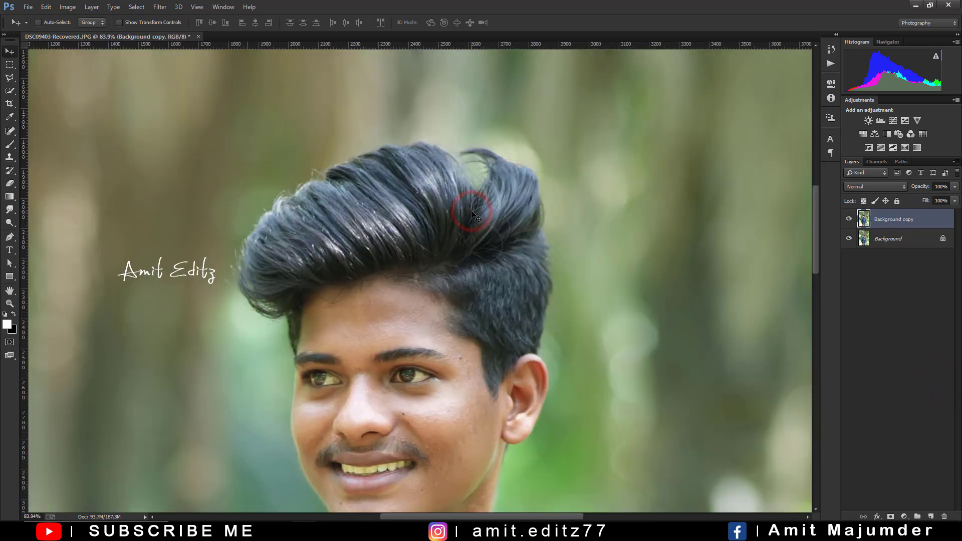
scroll(455, 193, "up", 3)
scroll(455, 193, "up", 3)
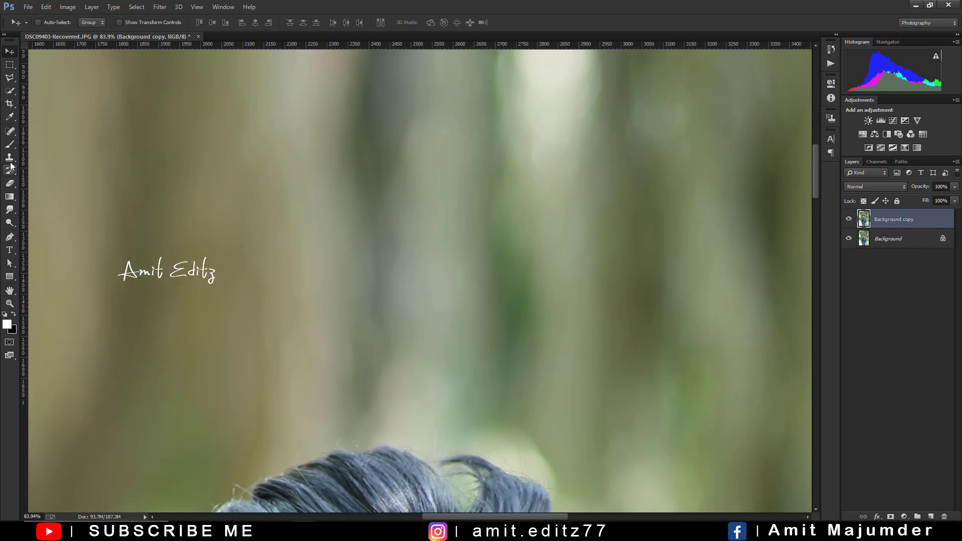
left_click(9, 158)
left_click_drag(311, 325, 326, 225)
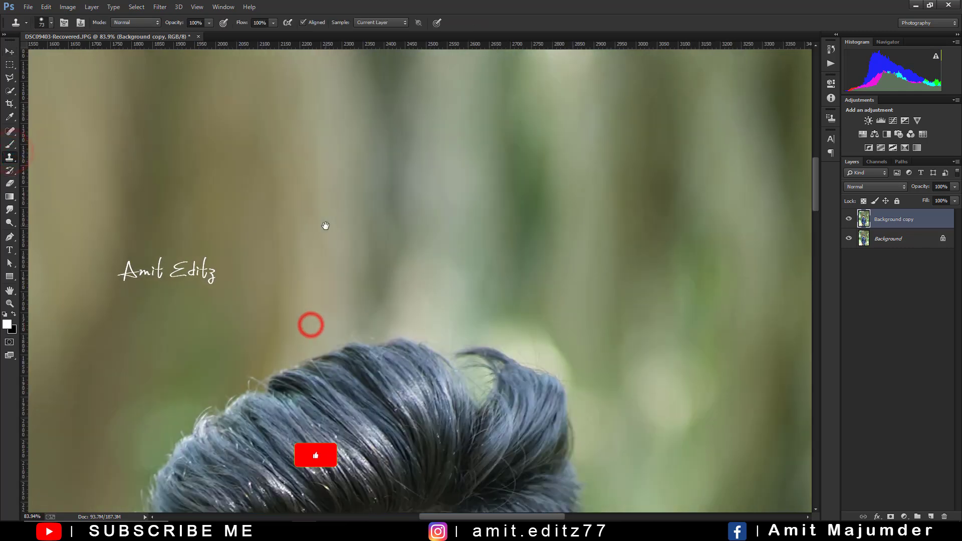
Clone over stray strands on the crown and hair edge with a smaller brush, then zoom out.
left_click(423, 389, "alt")
left_click(507, 415)
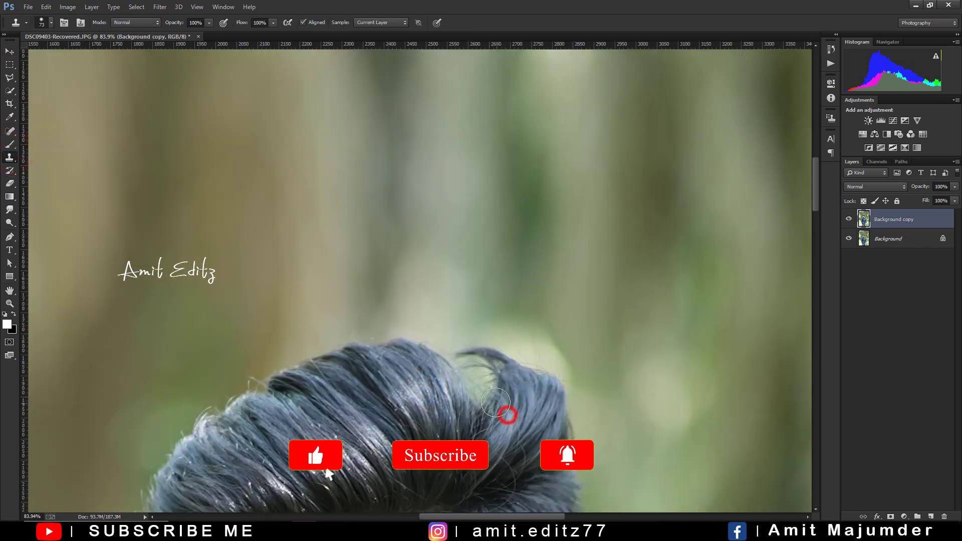
left_click(482, 412)
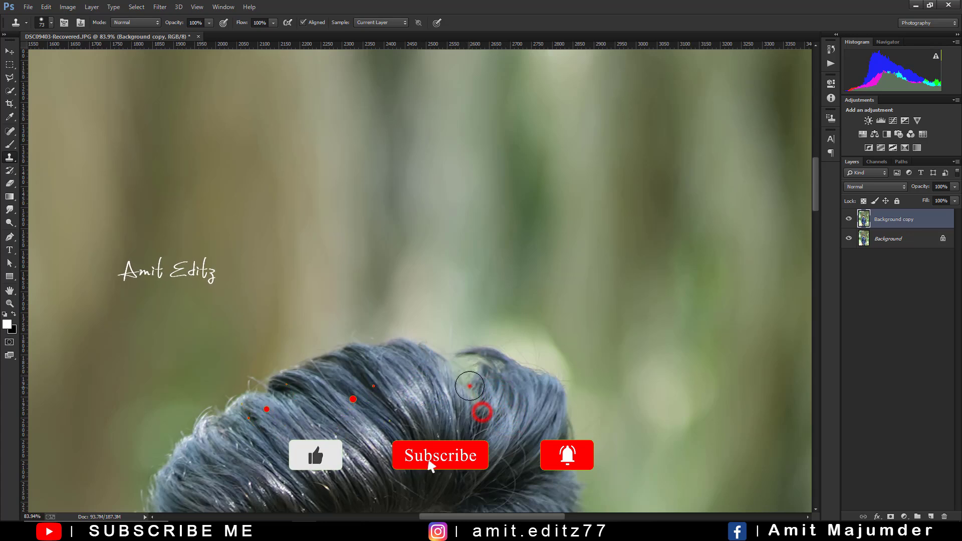
left_click(493, 424)
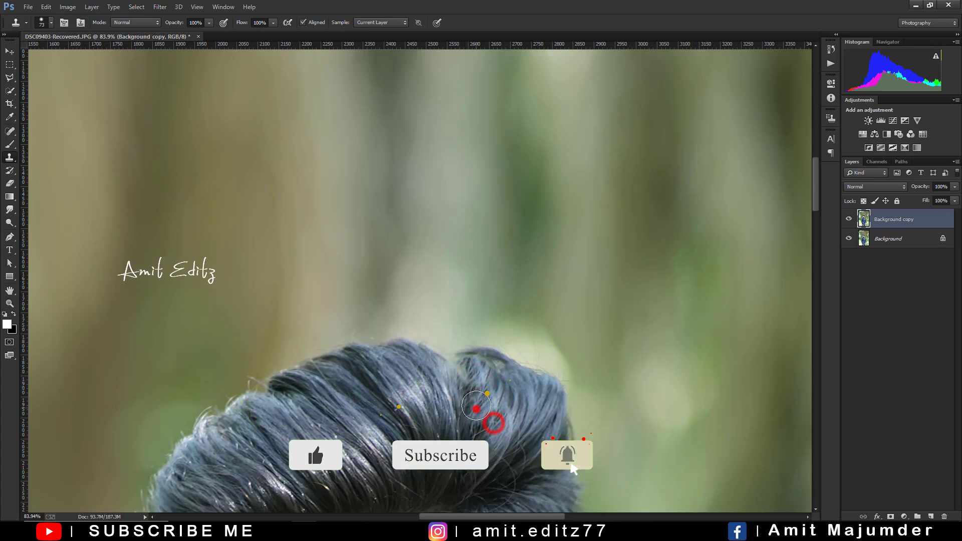
left_click(423, 378)
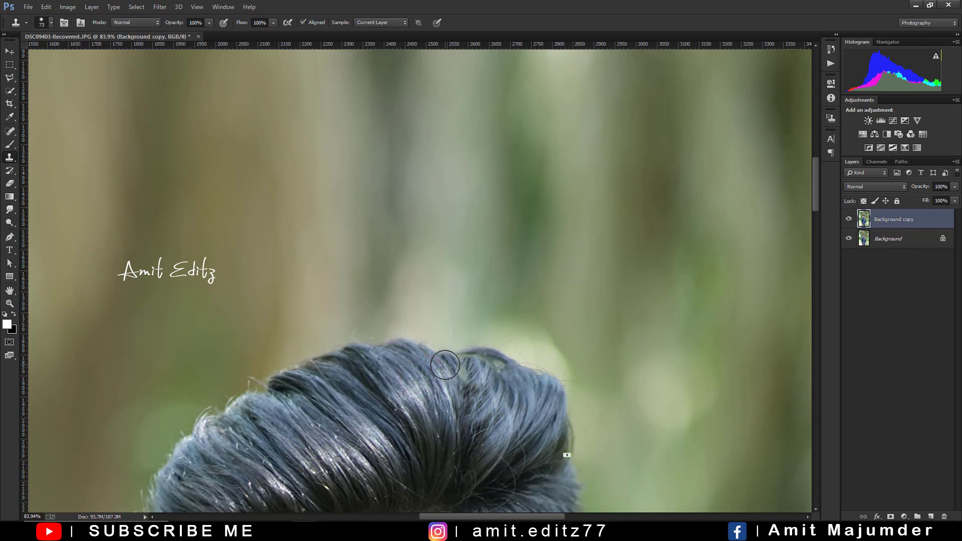
left_click(443, 361)
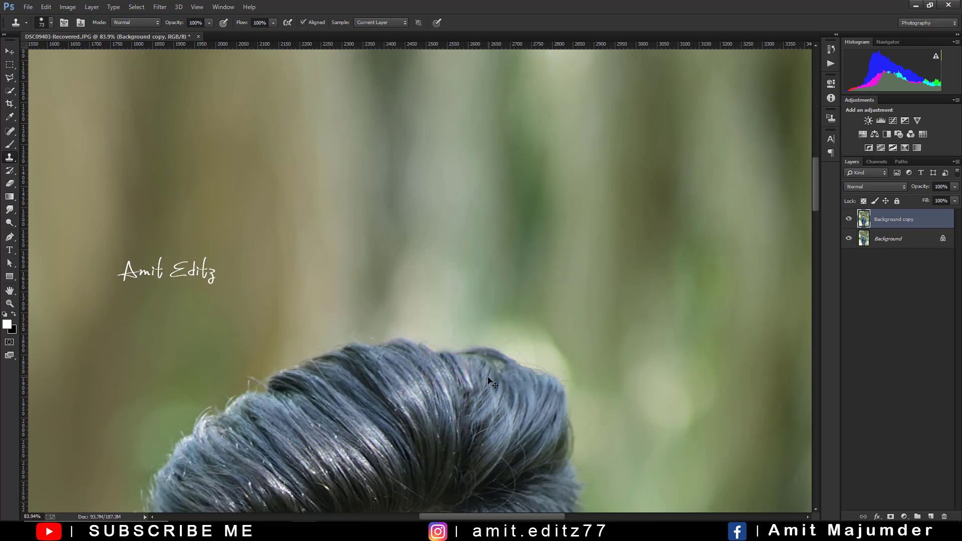
key("bracketleft")
key("bracketleft")
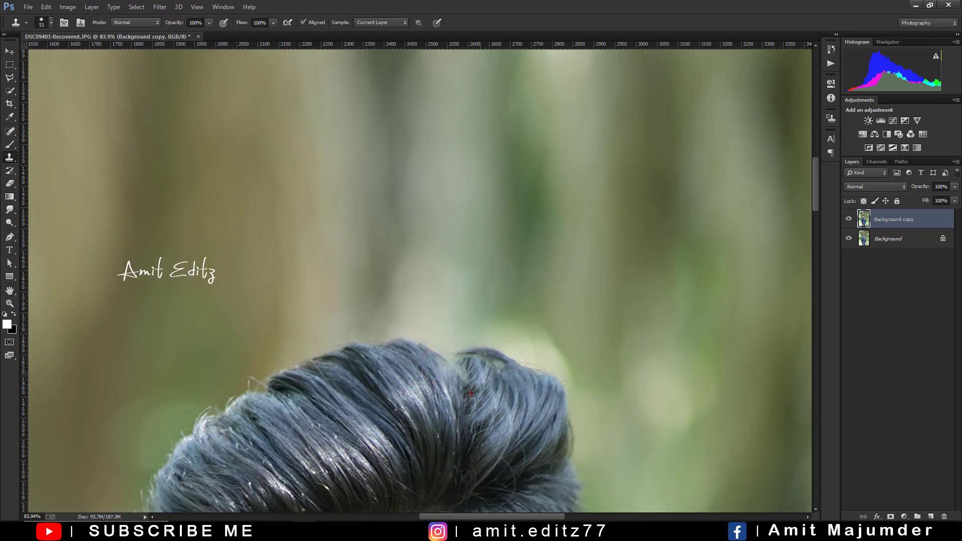
left_click(471, 394)
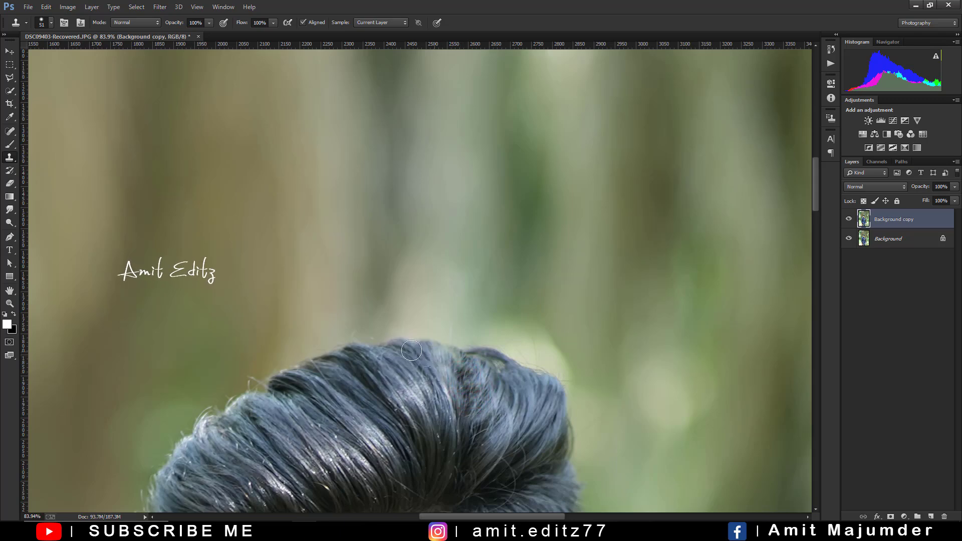
scroll(497, 371, "down", 3)
scroll(496, 371, "down", 1)
scroll(481, 391, "down", 1)
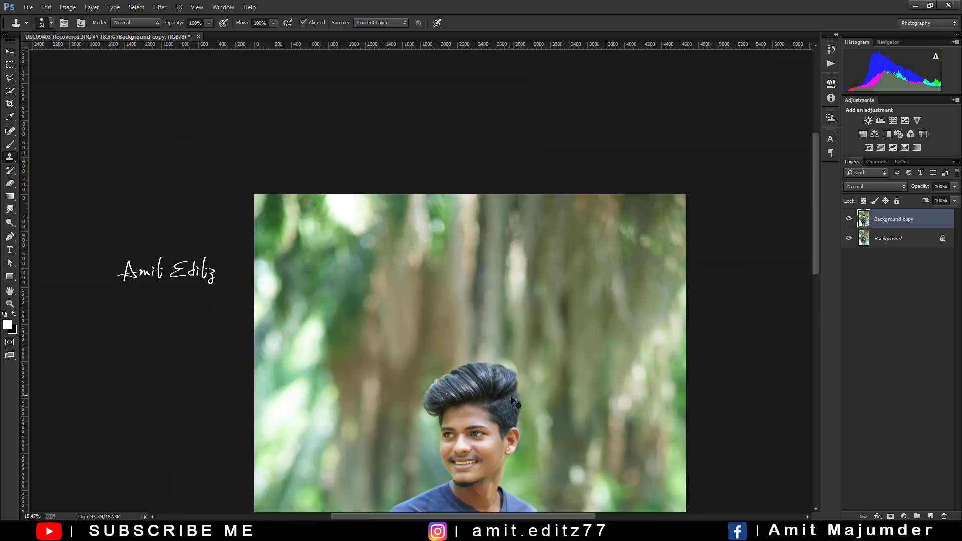
scroll(473, 409, "up", 2)
left_click_drag(473, 410, 456, 285)
scroll(458, 290, "up", 1)
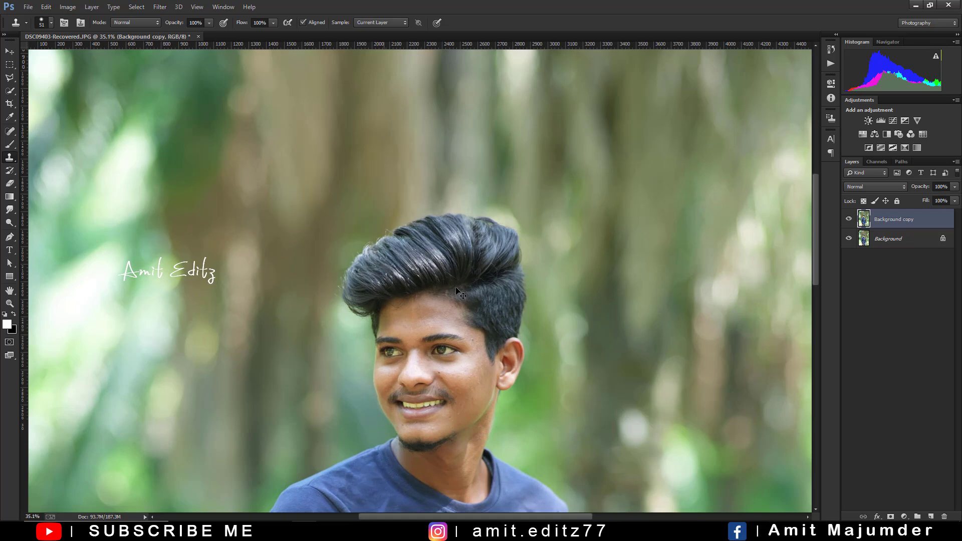
scroll(462, 298, "down", 3)
scroll(441, 301, "down", 2)
scroll(426, 301, "up", 1)
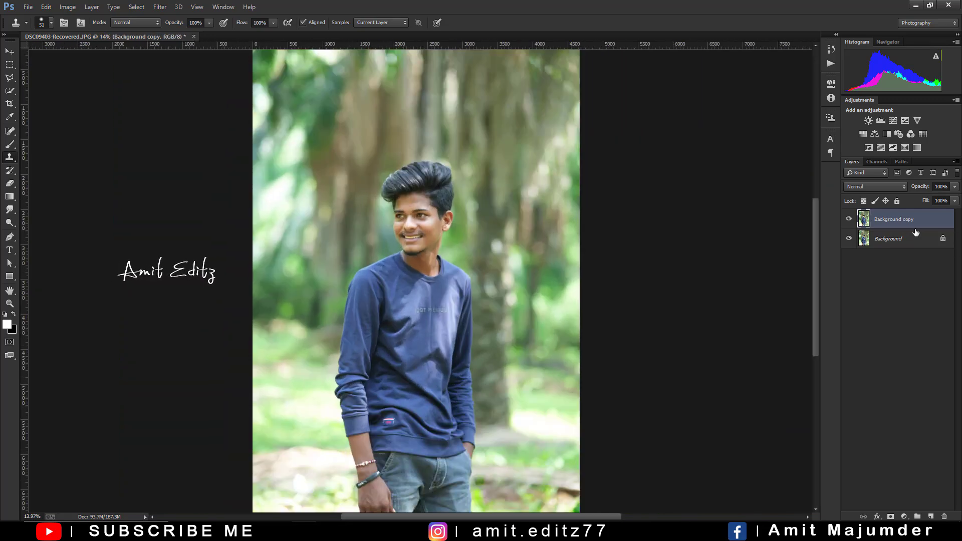
Duplicate the retouched layer and add a Selective Color layer giving Yellows full magenta.
left_click_drag(905, 221, 930, 516)
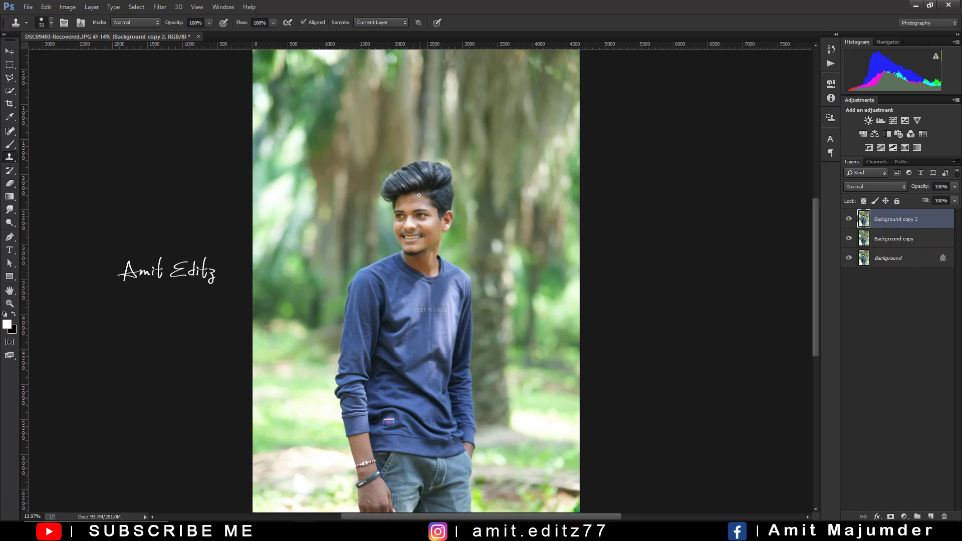
scroll(419, 195, "down", 1)
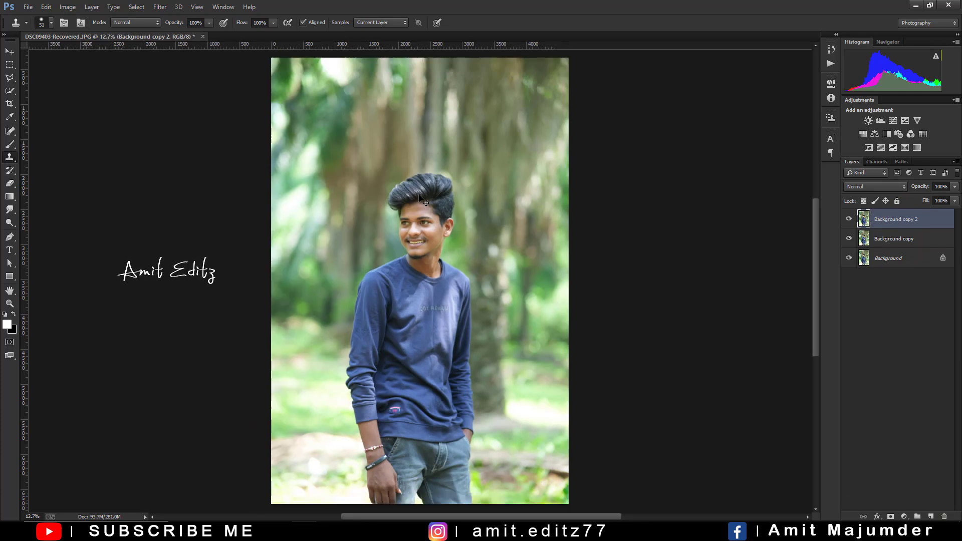
left_click(906, 517)
left_click(756, 121)
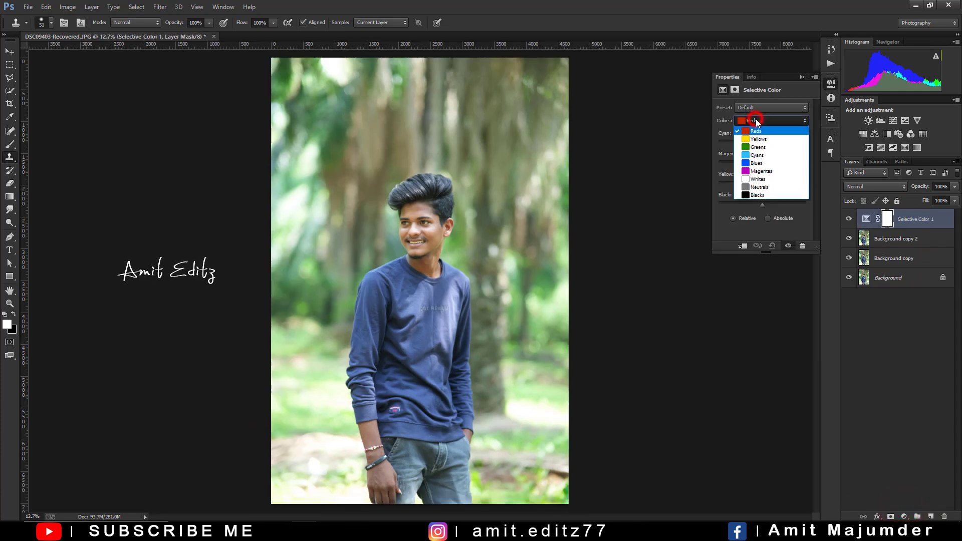
left_click(759, 139)
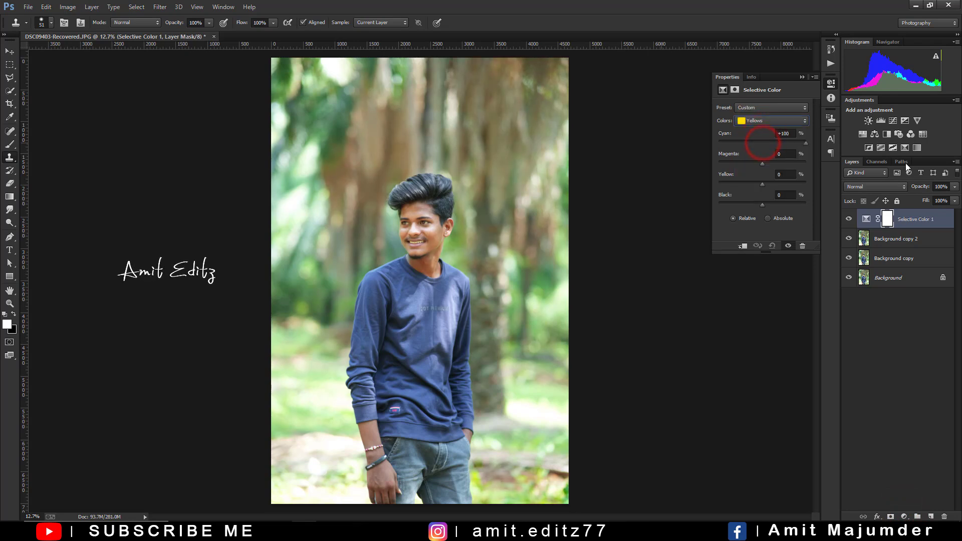
mouse_move(757, 163)
left_mouse_down()
mouse_move(806, 163)
mouse_move(806, 184)
mouse_move(678, 203)
mouse_move(828, 203)
mouse_move(653, 196)
mouse_move(842, 203)
left_mouse_up()
Set Selective Color Greens to +100 magenta, -100 yellow and slightly lower black.
left_click(765, 125)
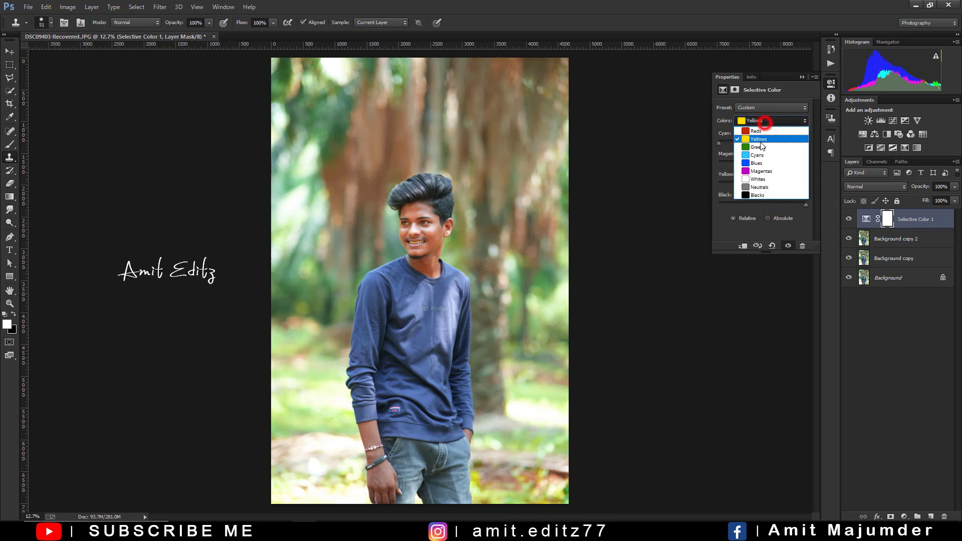
left_click(762, 142)
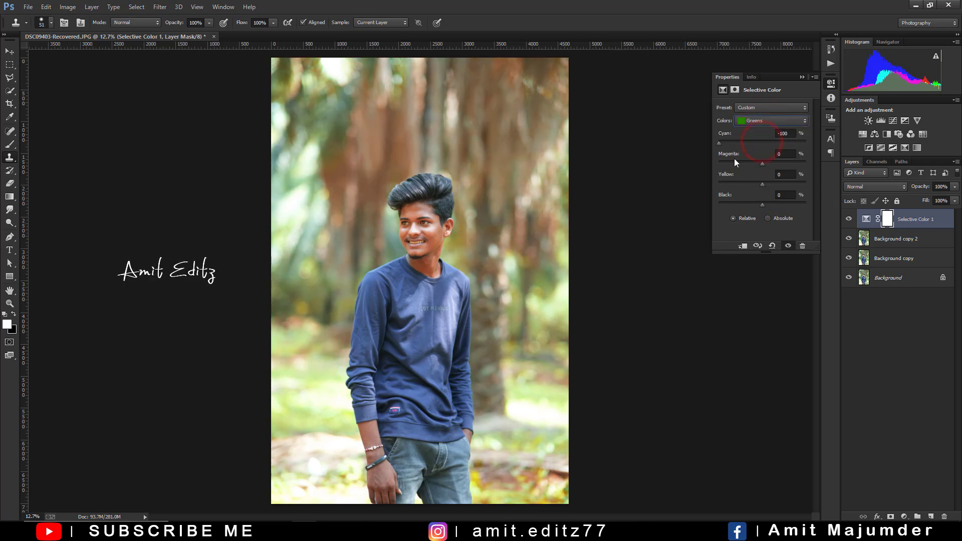
mouse_move(730, 164)
left_mouse_down()
mouse_move(672, 163)
mouse_move(831, 165)
left_mouse_up()
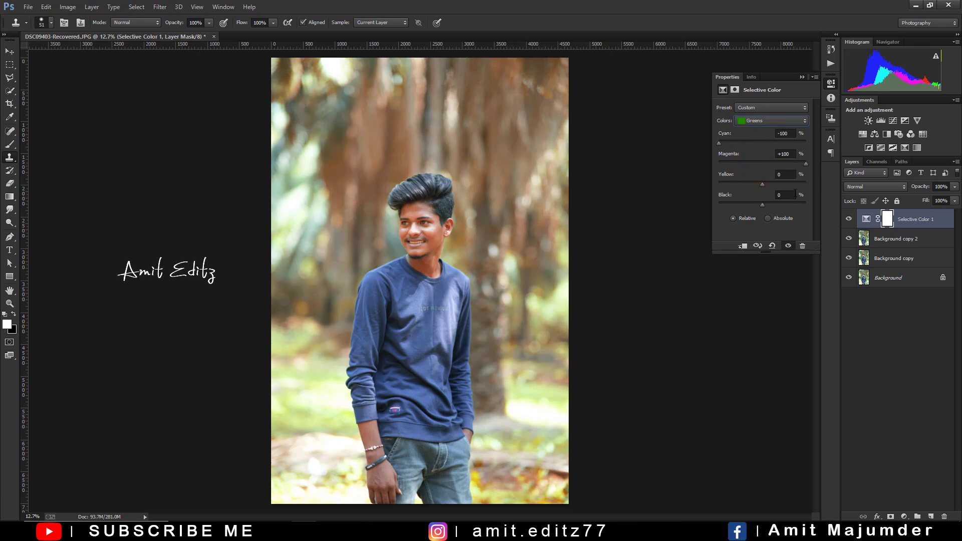
left_click_drag(757, 184, 660, 184)
left_click_drag(806, 184, 631, 187)
mouse_move(761, 203)
left_mouse_down()
mouse_move(724, 202)
mouse_move(825, 206)
mouse_move(753, 205)
left_mouse_up()
Remove cyan and lower magenta and black in Reds, then delete the Selective Color 1 layer.
left_click(768, 121)
left_click_drag(737, 161, 736, 161)
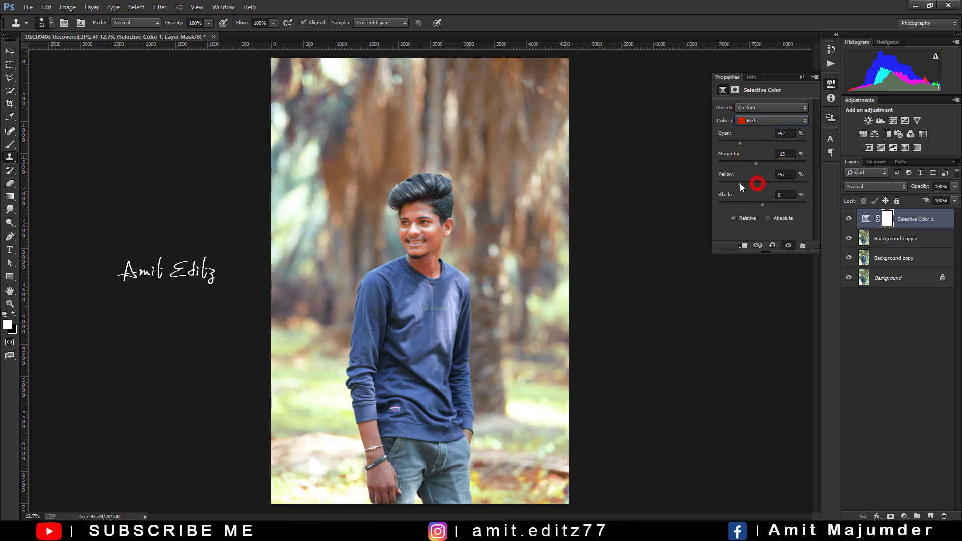
mouse_move(740, 204)
left_mouse_down()
mouse_move(725, 204)
mouse_move(770, 202)
left_mouse_up()
mouse_move(741, 143)
left_mouse_down()
mouse_move(714, 139)
mouse_move(725, 142)
left_mouse_up()
left_click(802, 78)
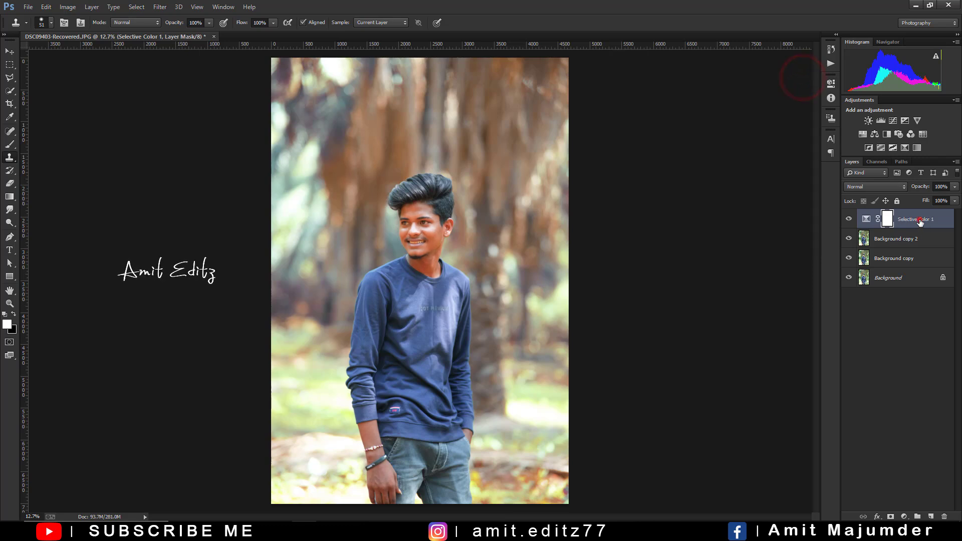
left_click_drag(919, 221, 944, 516)
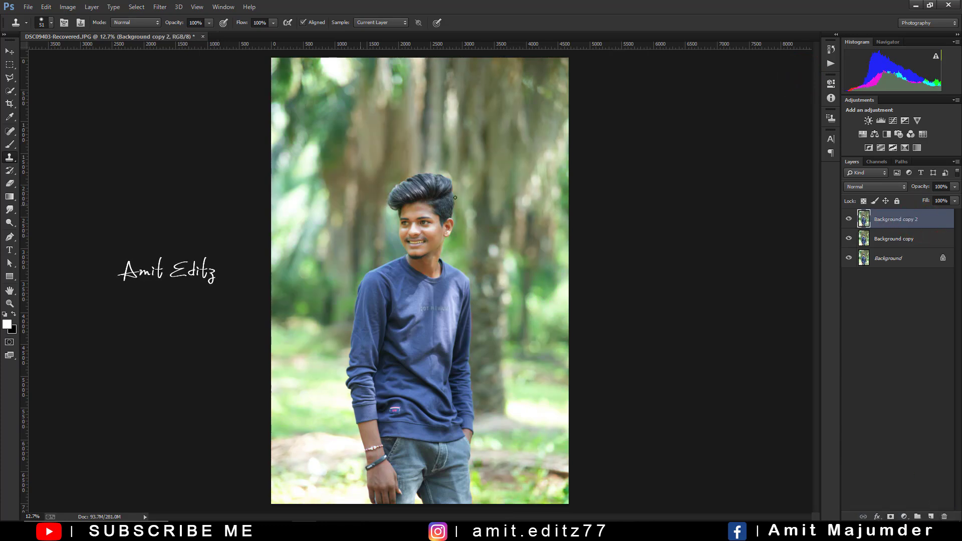
Launch Camera Raw on Background copy 2: Contrast -12, Highlights -100, Shadows +34.
left_click(160, 7)
left_click(178, 63)
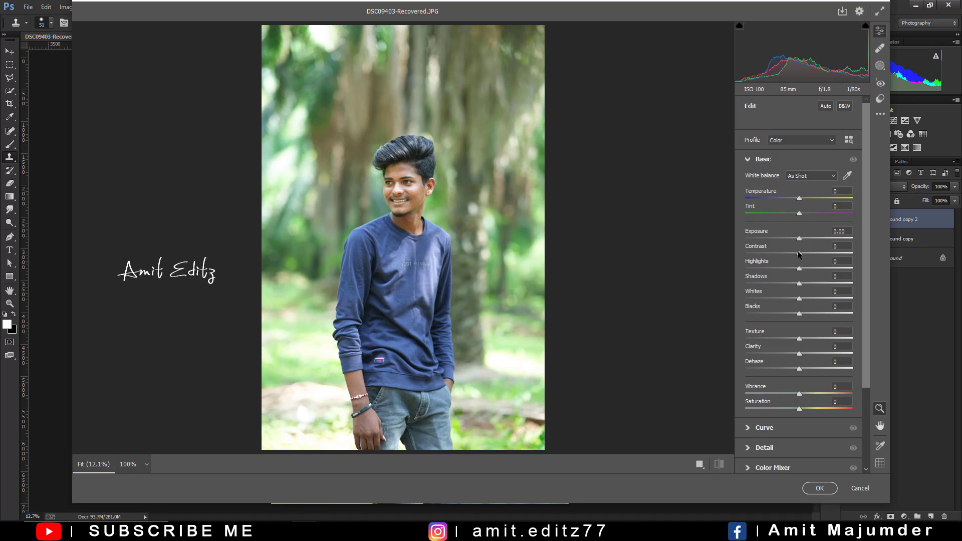
left_click_drag(786, 256, 734, 267)
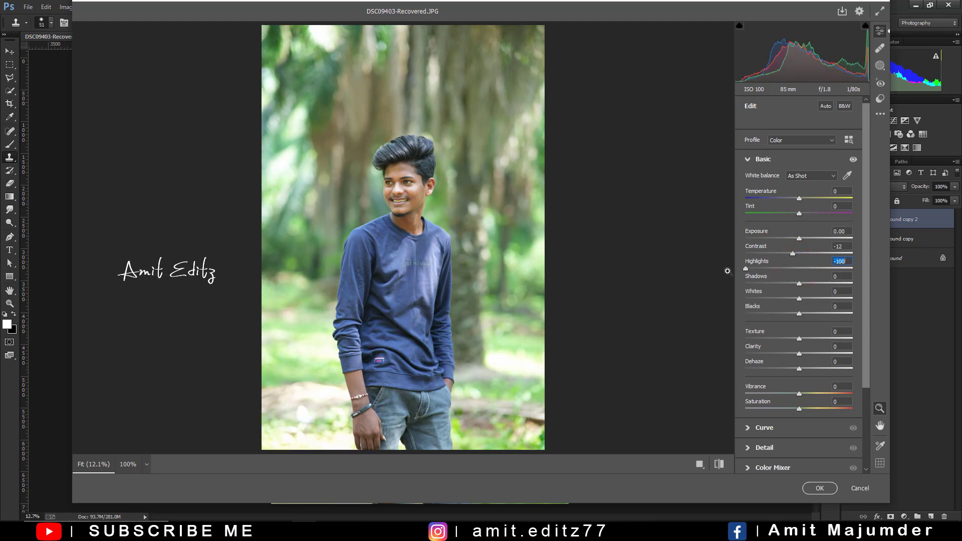
mouse_move(800, 283)
left_mouse_down()
mouse_move(774, 283)
mouse_move(793, 283)
mouse_move(785, 313)
mouse_move(795, 314)
left_mouse_up()
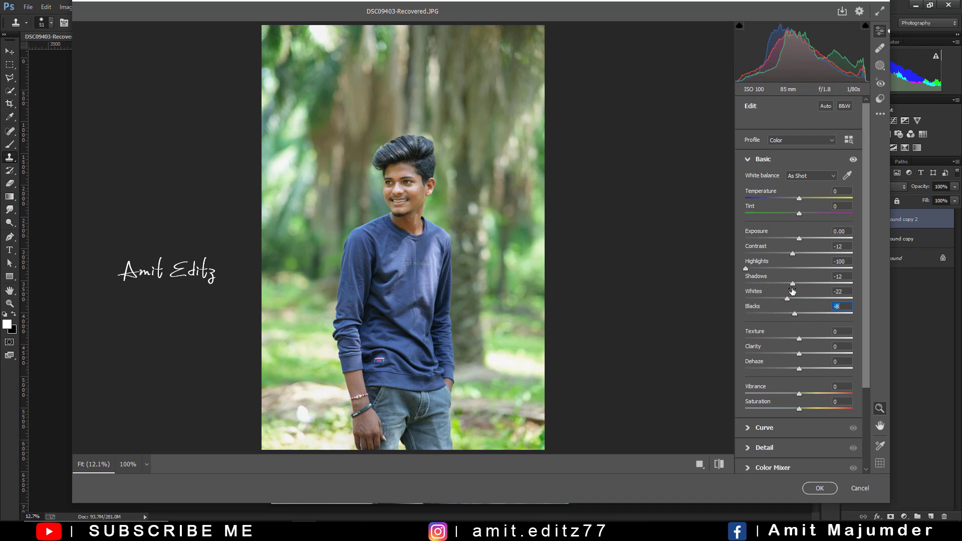
mouse_move(813, 280)
left_mouse_down()
mouse_move(867, 282)
mouse_move(809, 286)
left_mouse_up()
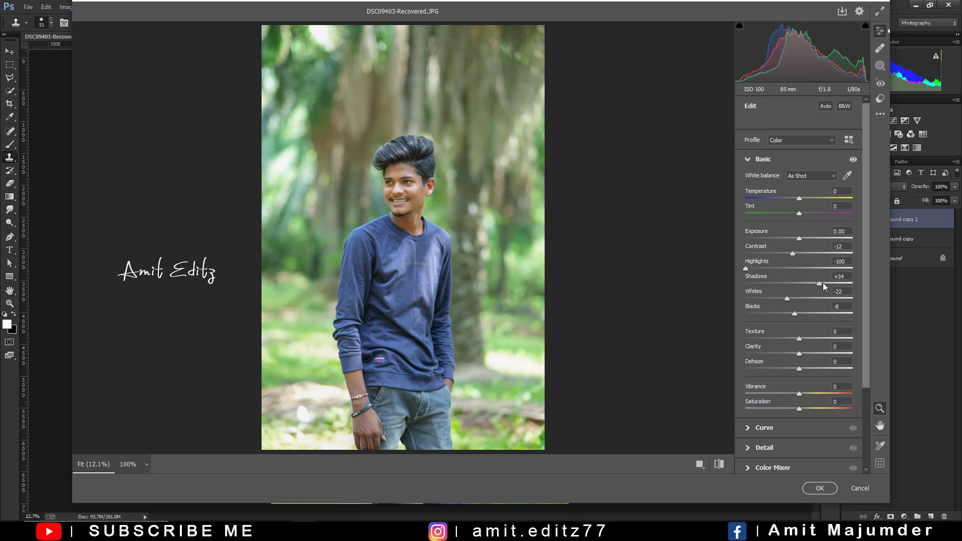
Raise Oranges luminance to +64 in Color Mixer and nudge the Calibration red primary hue.
left_click(799, 335)
left_click(802, 467)
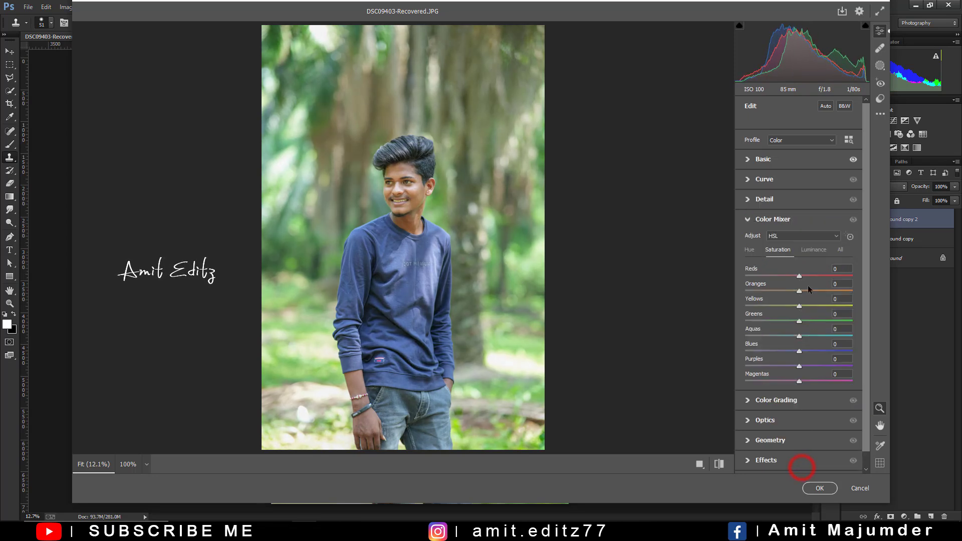
left_click_drag(800, 291, 816, 291)
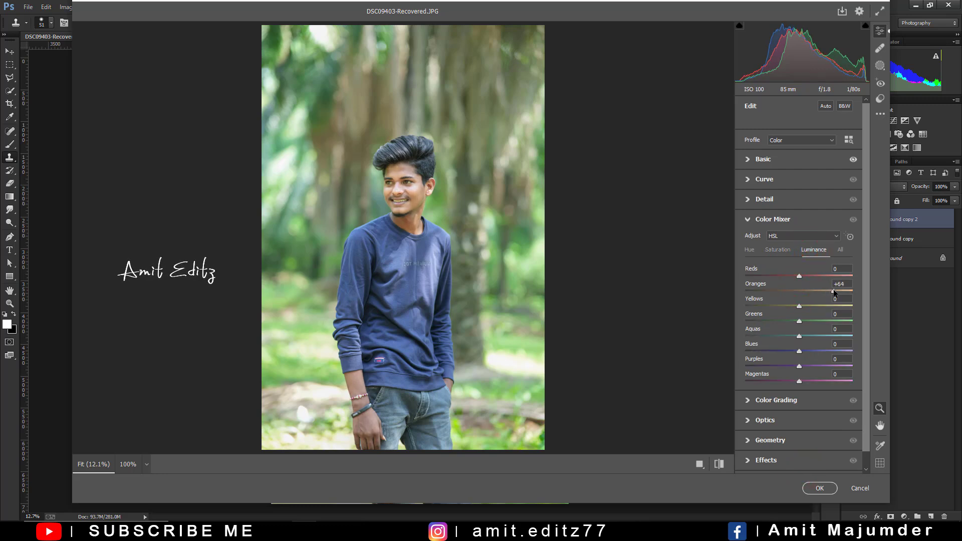
scroll(790, 351, "down", 1)
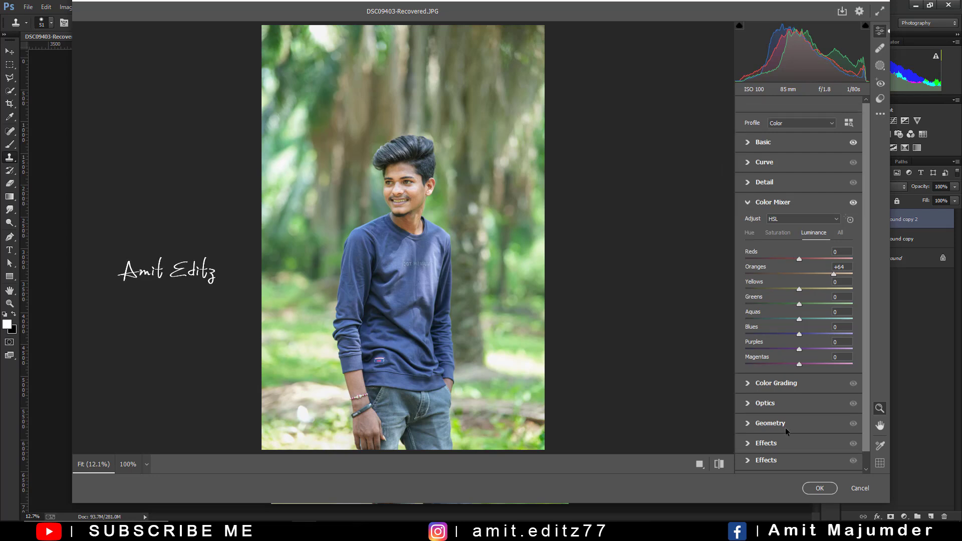
left_click(776, 460)
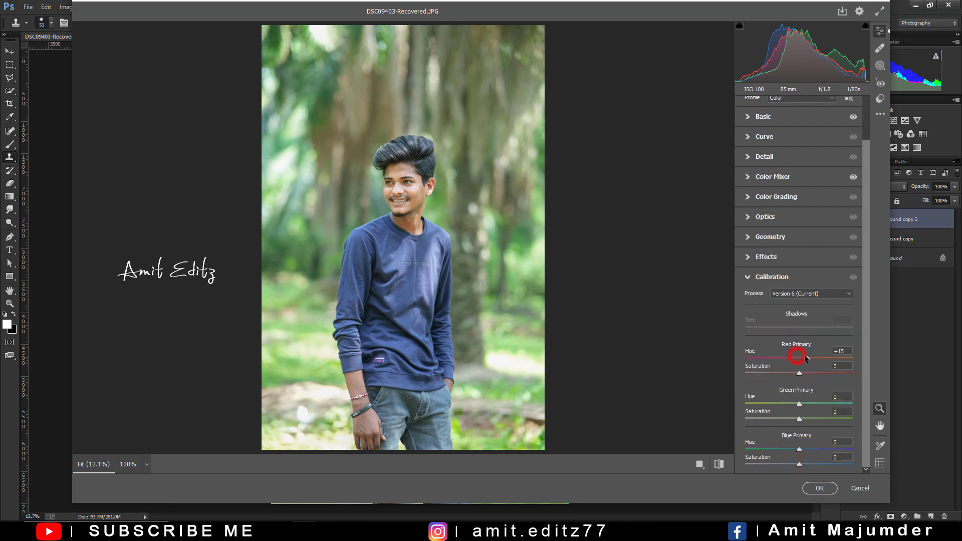
left_click_drag(804, 359, 802, 360)
Desaturate Greens to -47 and add a -26 vignette in Effects.
left_click(783, 179)
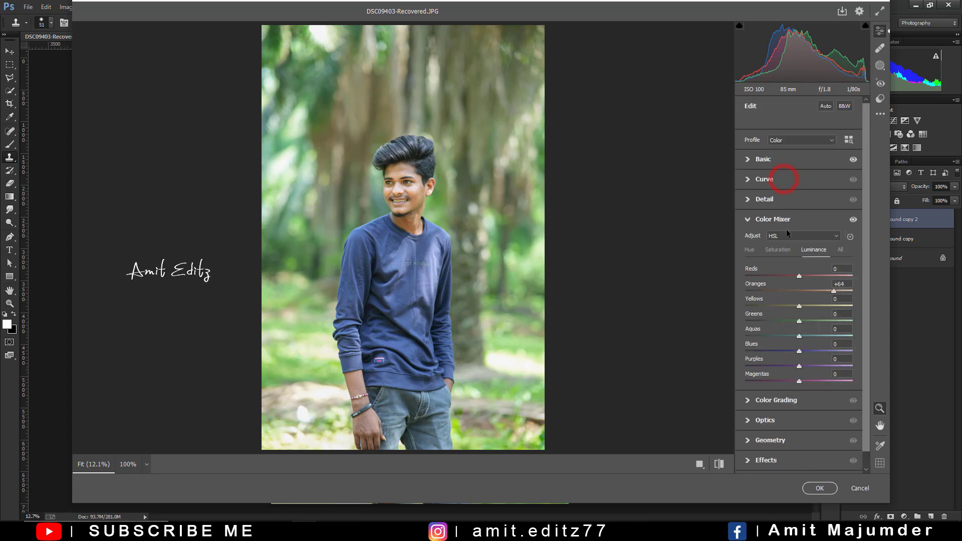
left_click(770, 254)
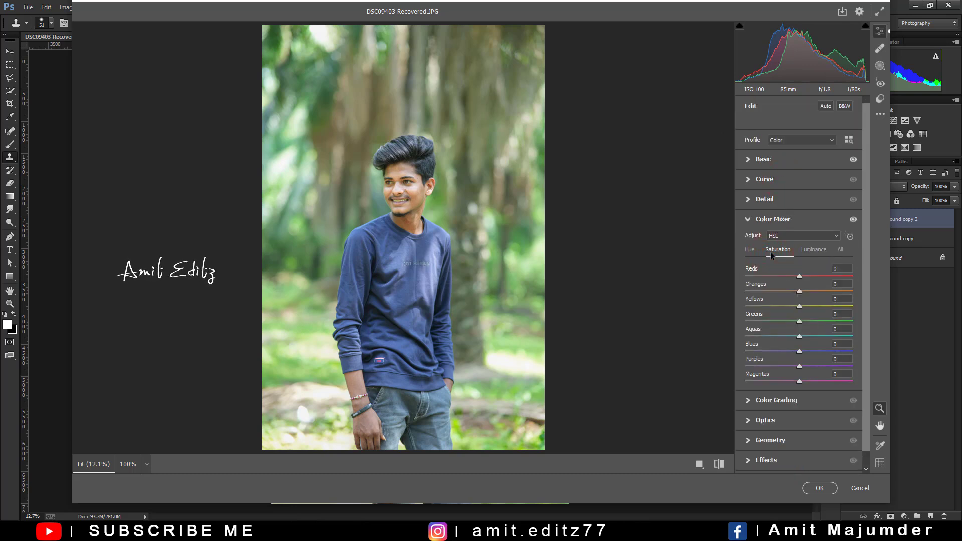
left_click_drag(800, 321, 768, 320)
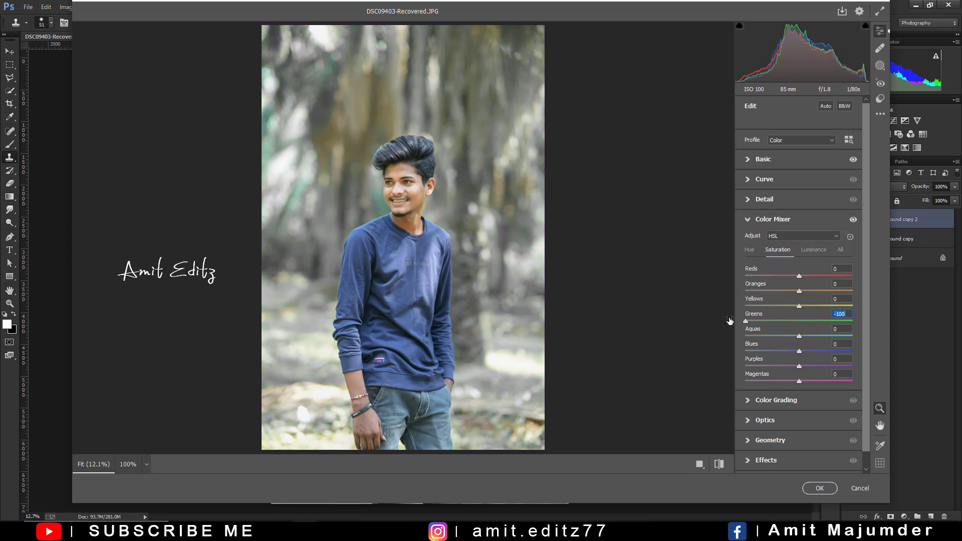
left_click_drag(771, 318, 760, 323)
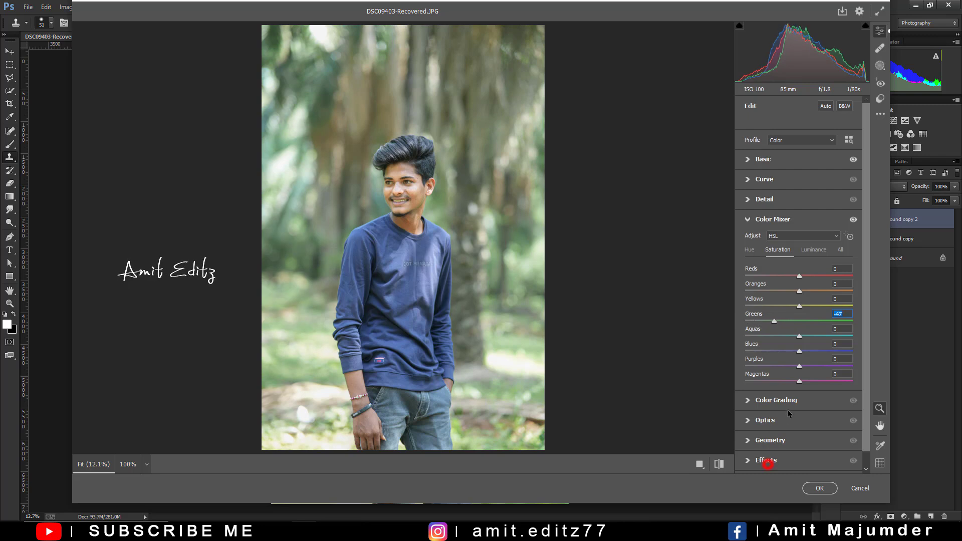
left_click(767, 461)
mouse_move(797, 344)
left_mouse_down()
mouse_move(783, 346)
mouse_move(795, 393)
left_mouse_up()
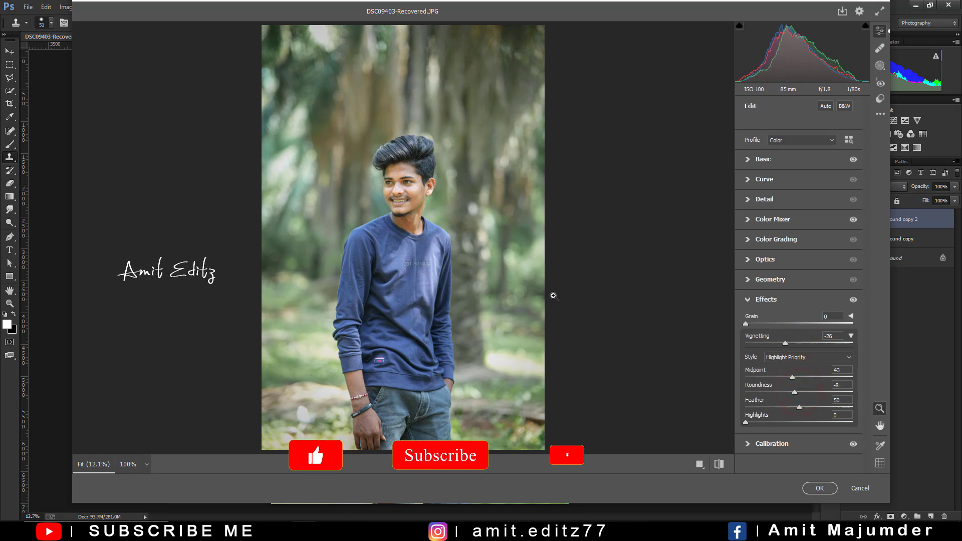
Shift the blue sweater toward teal (Aquas -22, Blues -29 saturation, Blues luminance -21) and apply.
left_click(780, 225)
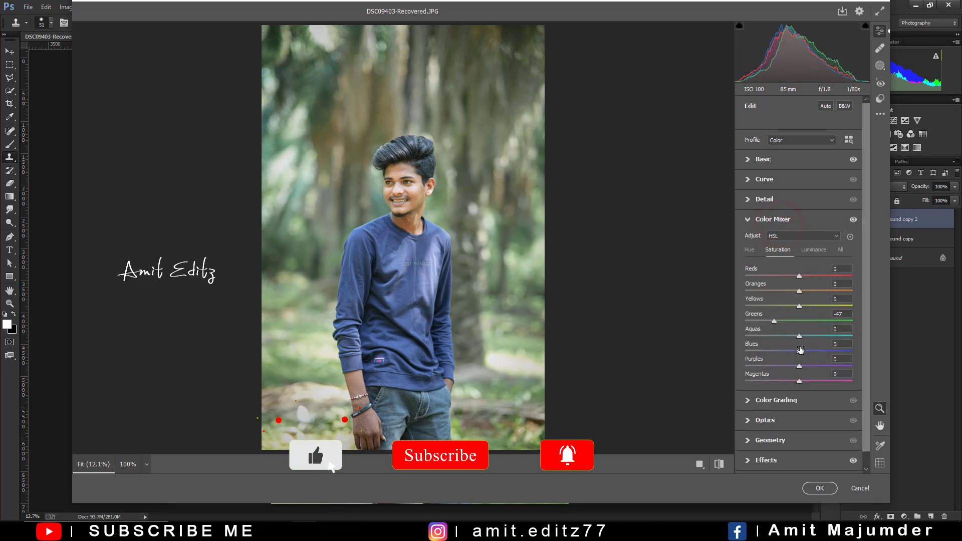
left_click_drag(799, 350, 786, 352)
left_click(749, 250)
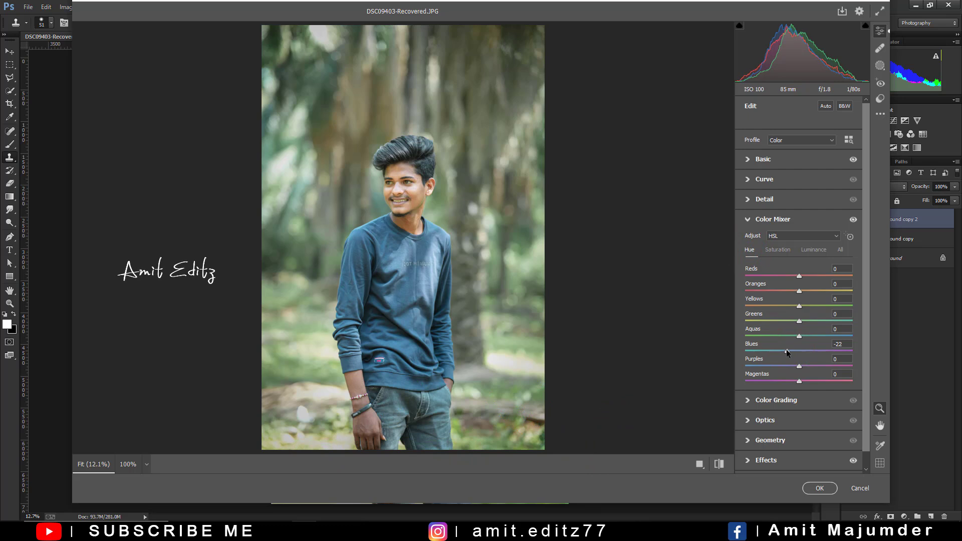
left_click(776, 250)
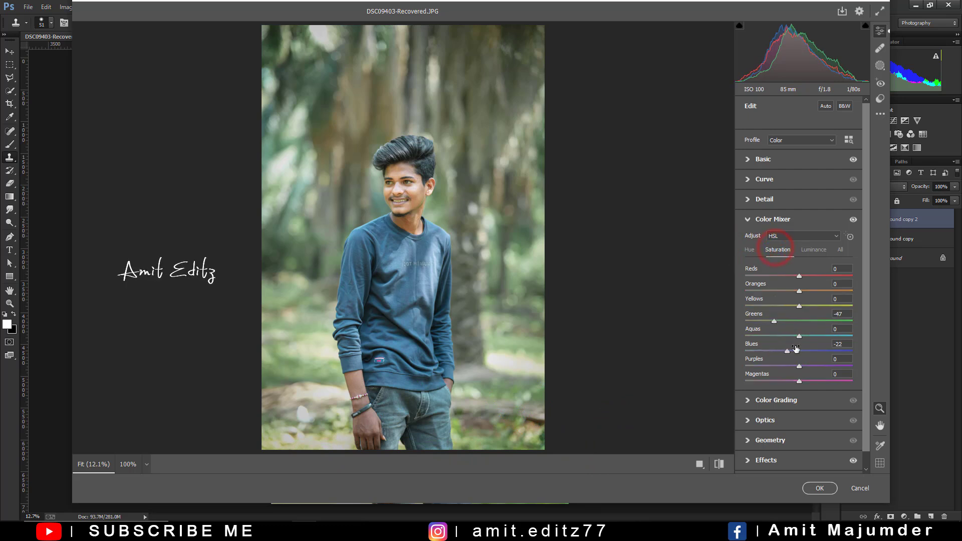
mouse_move(796, 337)
left_mouse_down()
mouse_move(778, 351)
mouse_move(789, 352)
left_mouse_up()
left_click(806, 251)
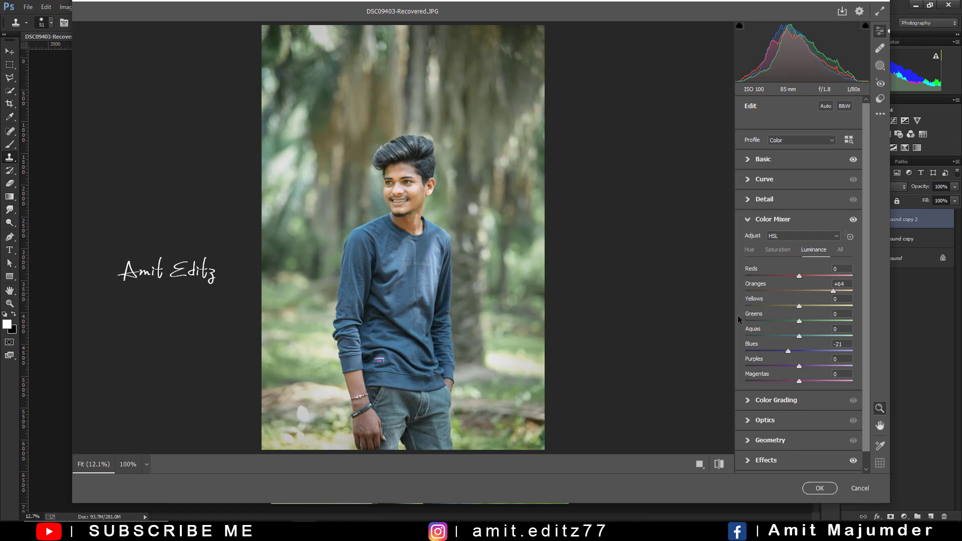
left_click(820, 489)
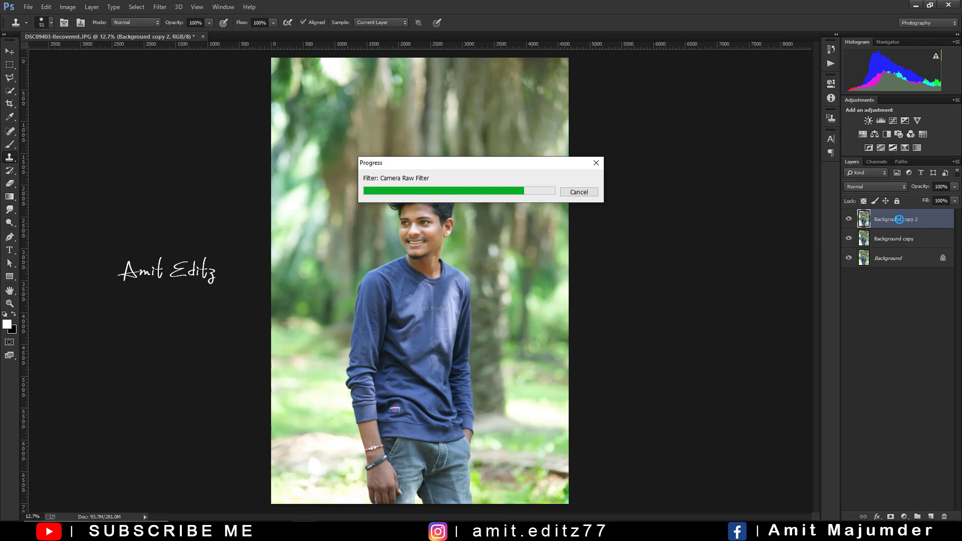
Duplicate Background copy 2 and add Selective Color with Greens cyan -100, magenta +100, heavy black.
left_click_drag(899, 219, 932, 516)
left_click(904, 516)
left_click(887, 497)
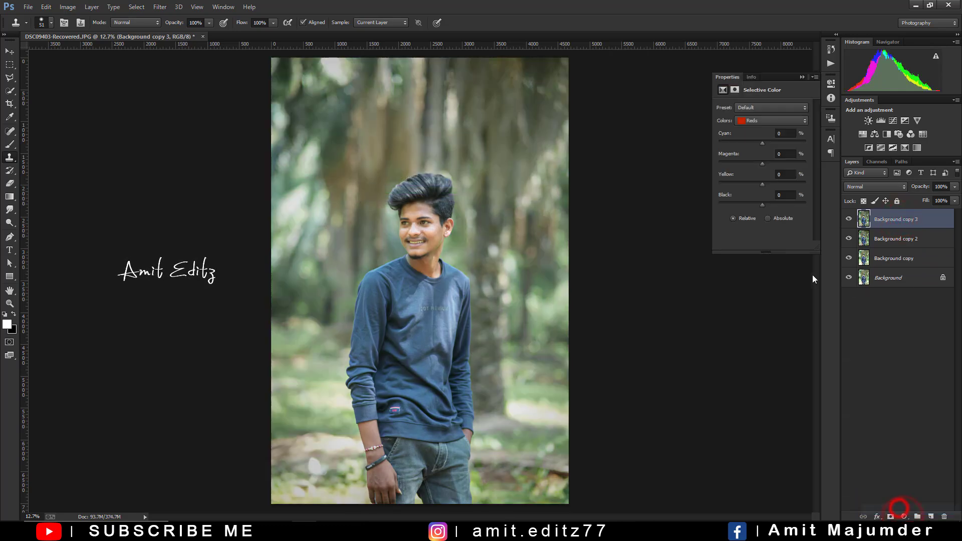
left_click(758, 121)
left_click(754, 144)
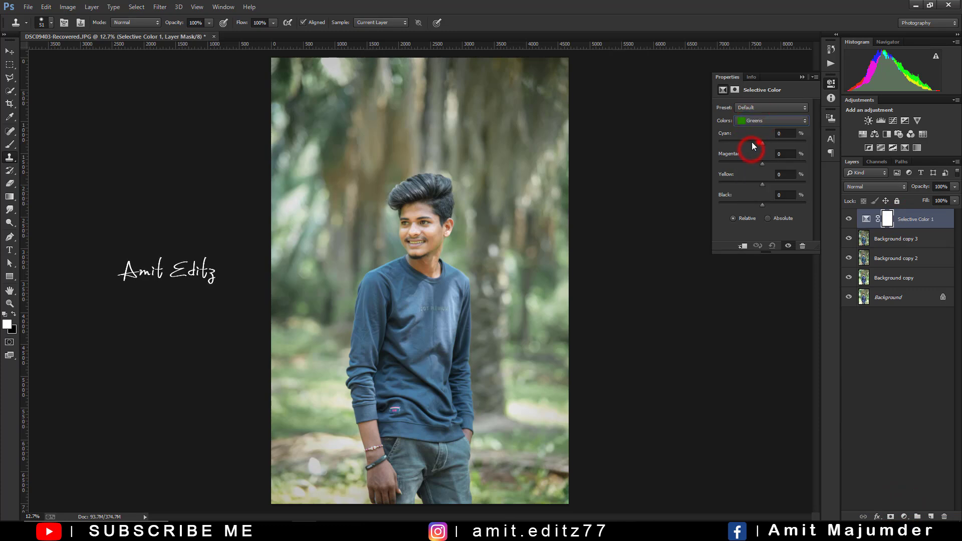
left_click_drag(762, 142, 667, 146)
left_click_drag(762, 163, 819, 167)
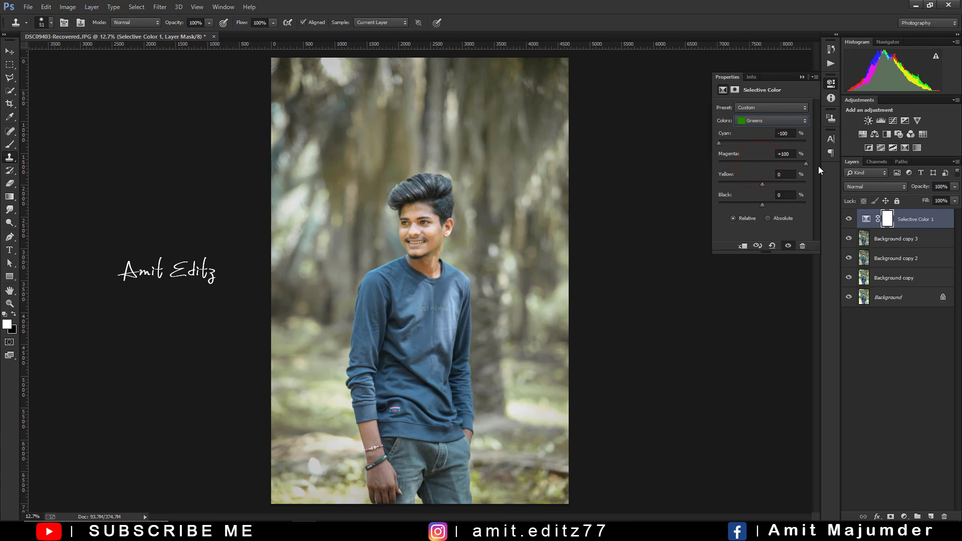
left_click_drag(758, 184, 696, 183)
mouse_move(752, 211)
left_mouse_down()
mouse_move(657, 206)
mouse_move(805, 210)
left_mouse_up()
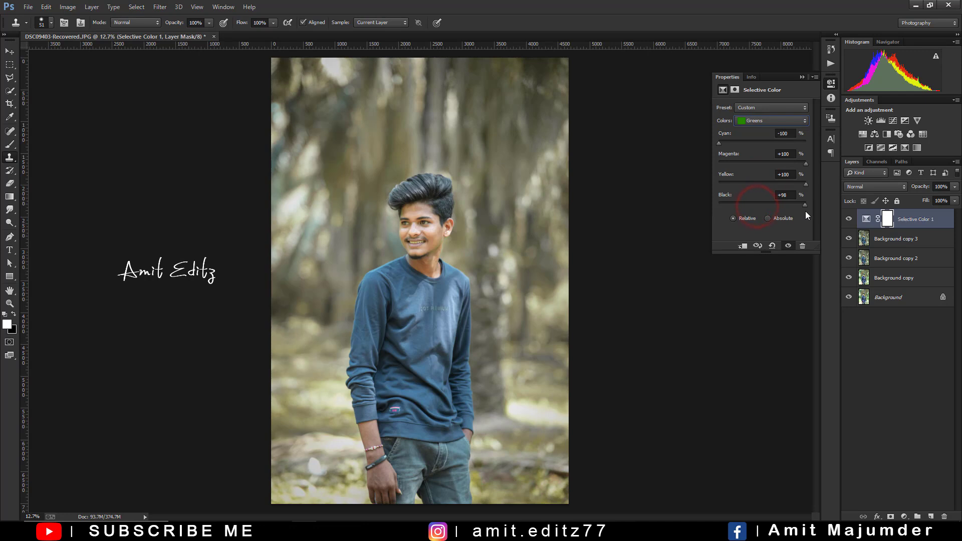
Give Yellows less cyan, full yellow and more black, then discard the Selective Color layer.
left_click(760, 120)
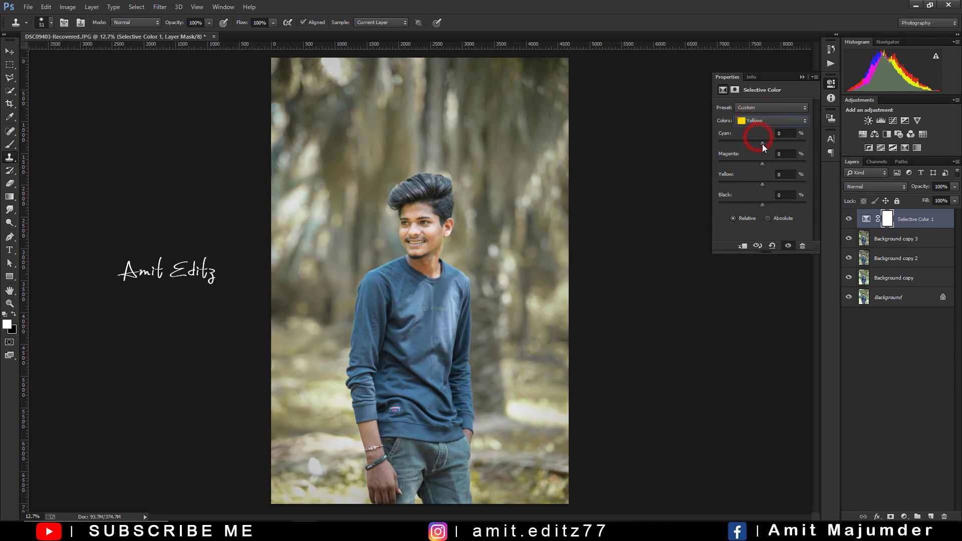
mouse_move(762, 143)
left_mouse_down()
mouse_move(668, 142)
mouse_move(810, 162)
left_mouse_up()
left_click_drag(682, 186, 826, 185)
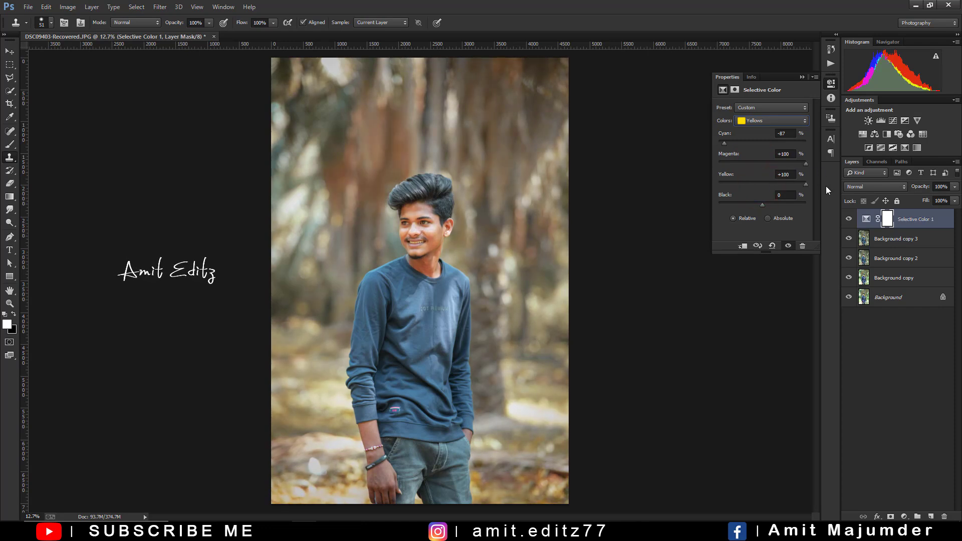
mouse_move(760, 203)
left_mouse_down()
mouse_move(723, 203)
mouse_move(812, 203)
left_mouse_up()
left_click(803, 77)
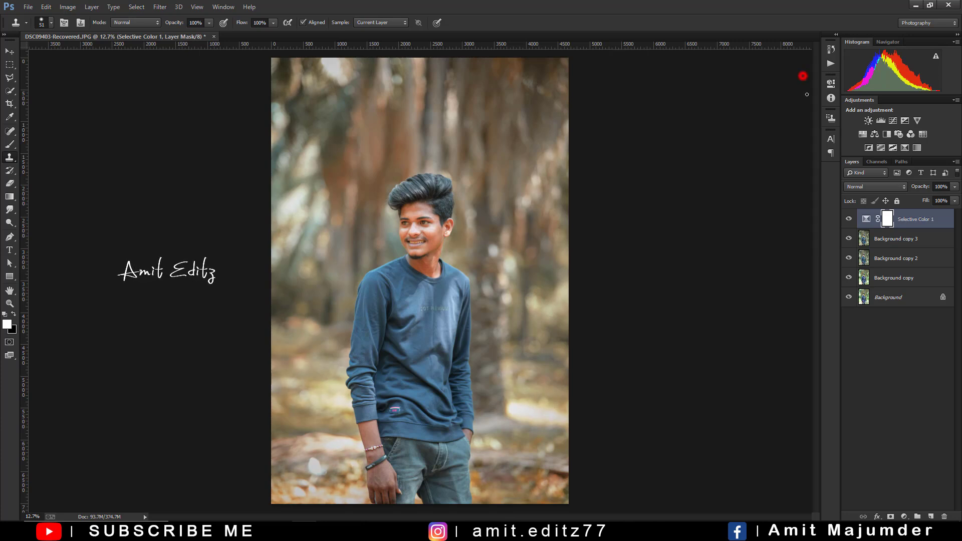
left_click_drag(906, 219, 944, 517)
Apply Camera Raw hue Greens -100 and Yellows -30, then duplicate the layer as Background copy 4.
left_click(160, 7)
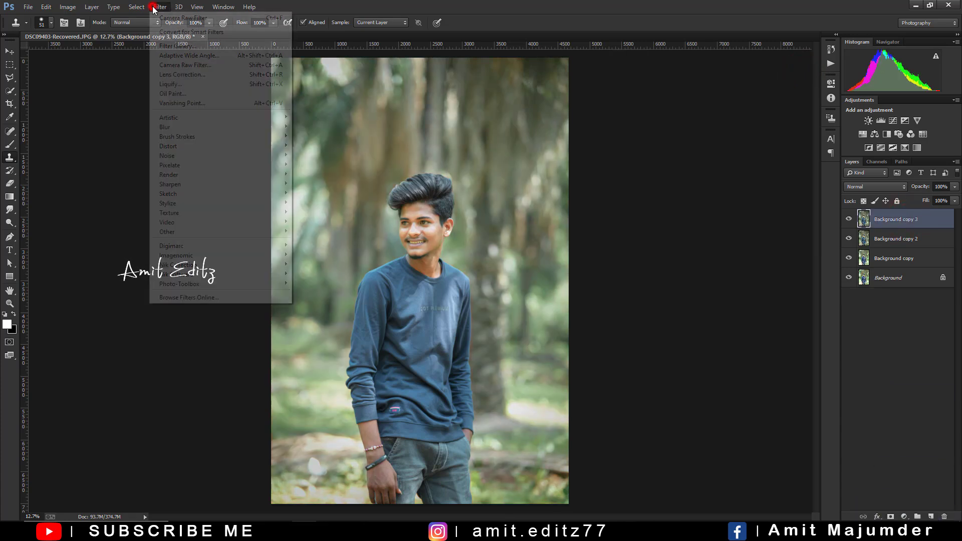
left_click(168, 65)
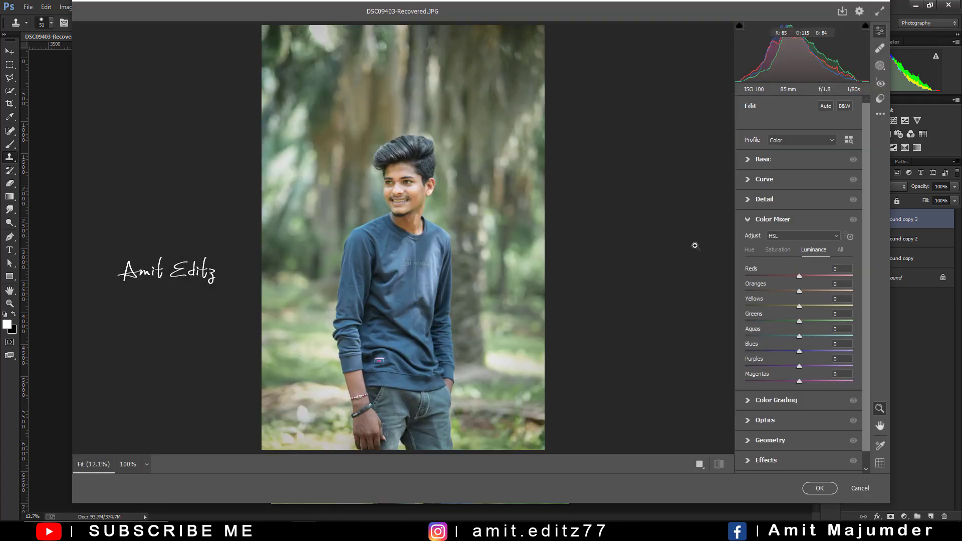
left_click(750, 250)
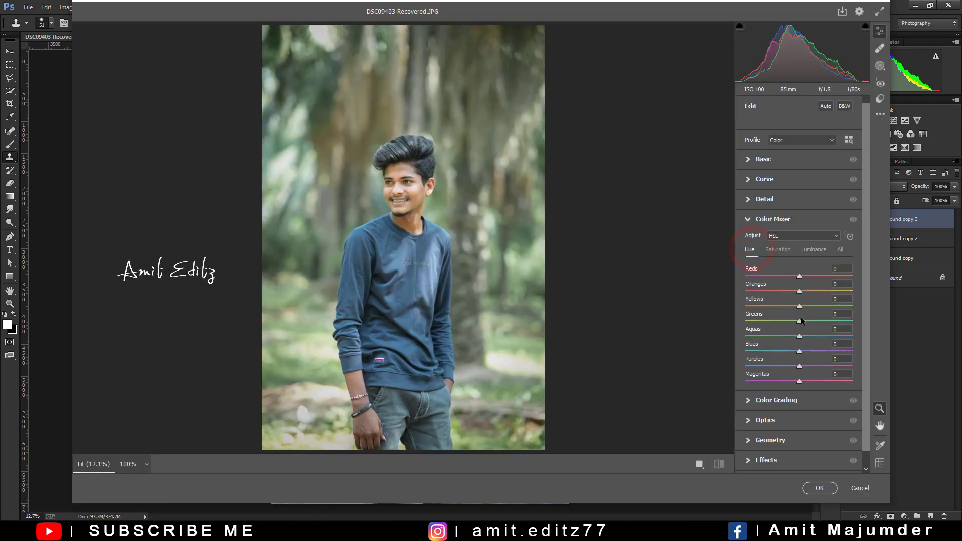
mouse_move(802, 320)
left_mouse_down()
mouse_move(746, 321)
mouse_move(778, 304)
left_mouse_up()
left_click(821, 493)
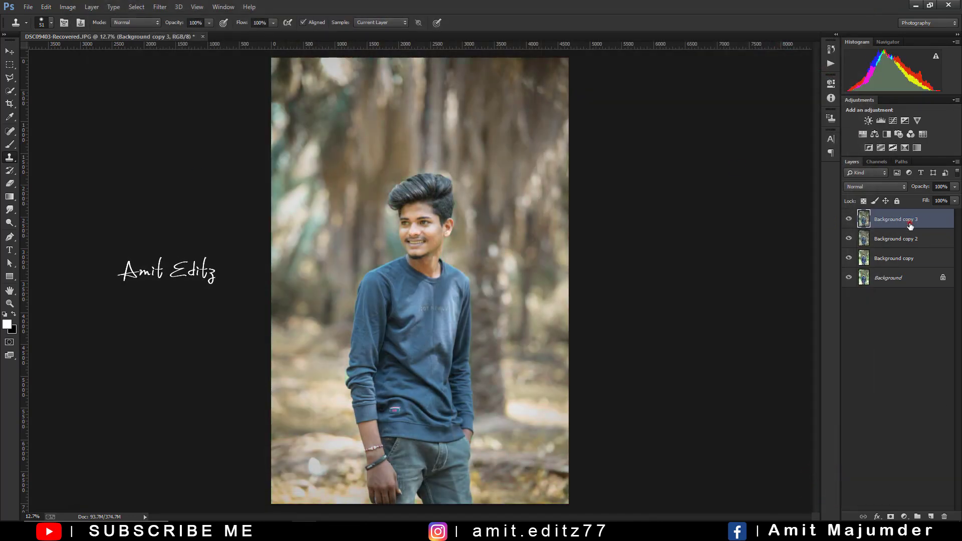
key("ctrl+j")
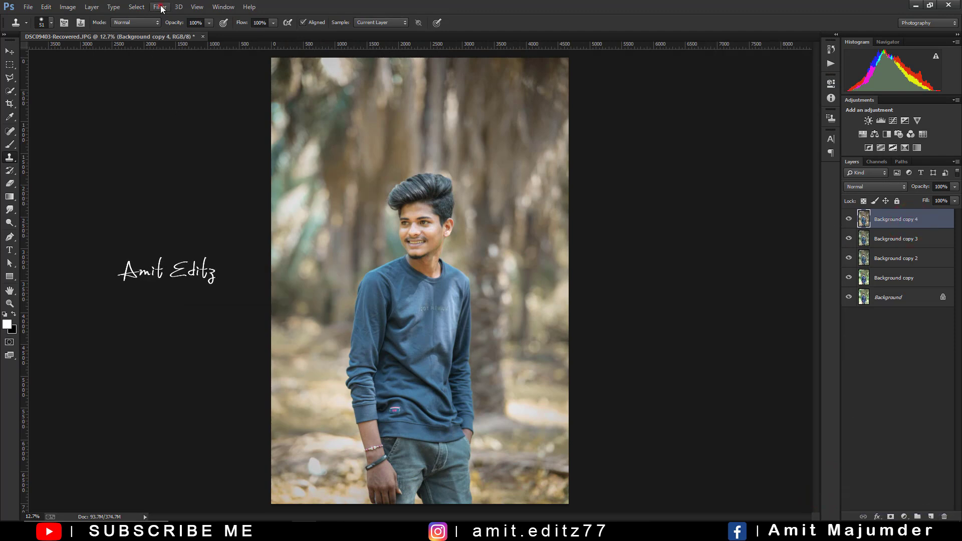
left_click(159, 6)
In Camera Raw set Greens hue -100, Yellows hue -81, Yellows saturation -50, Oranges saturation 0.
left_click(169, 59)
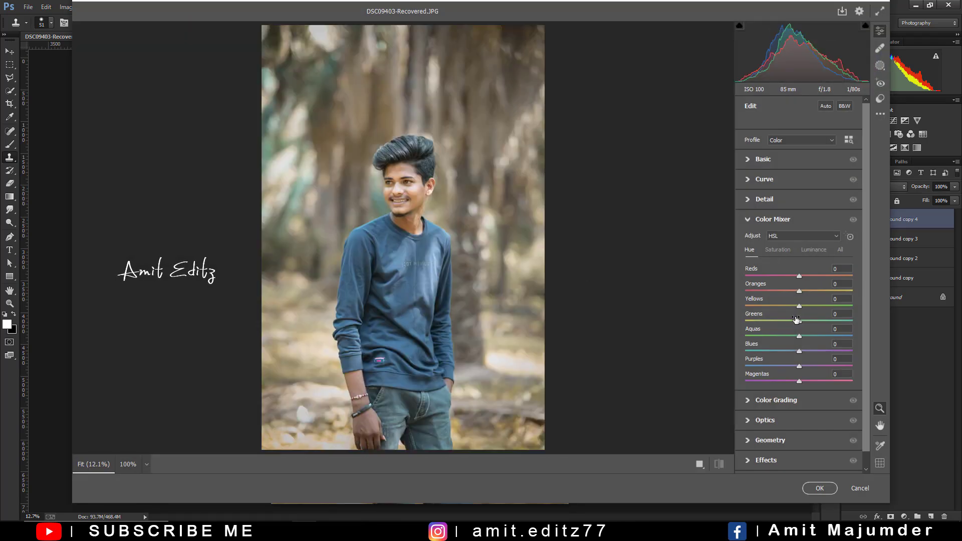
mouse_move(797, 319)
left_mouse_down()
mouse_move(735, 312)
mouse_move(764, 308)
mouse_move(756, 310)
left_mouse_up()
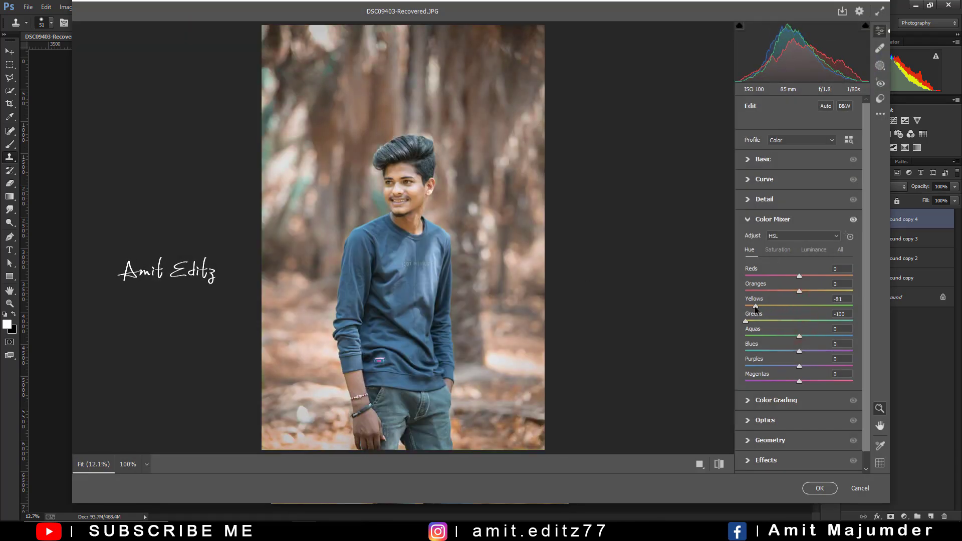
left_click(774, 249)
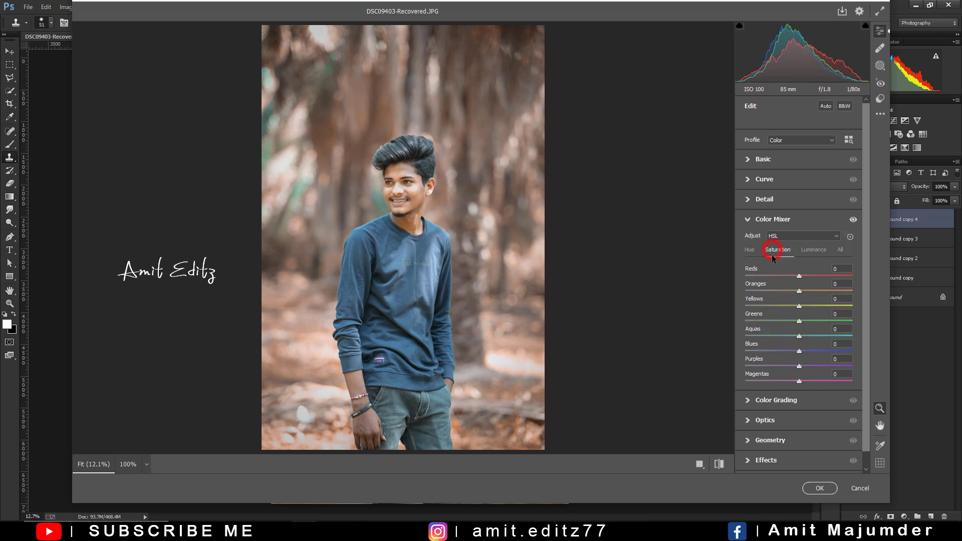
left_click_drag(772, 289, 767, 304)
double_click(786, 290)
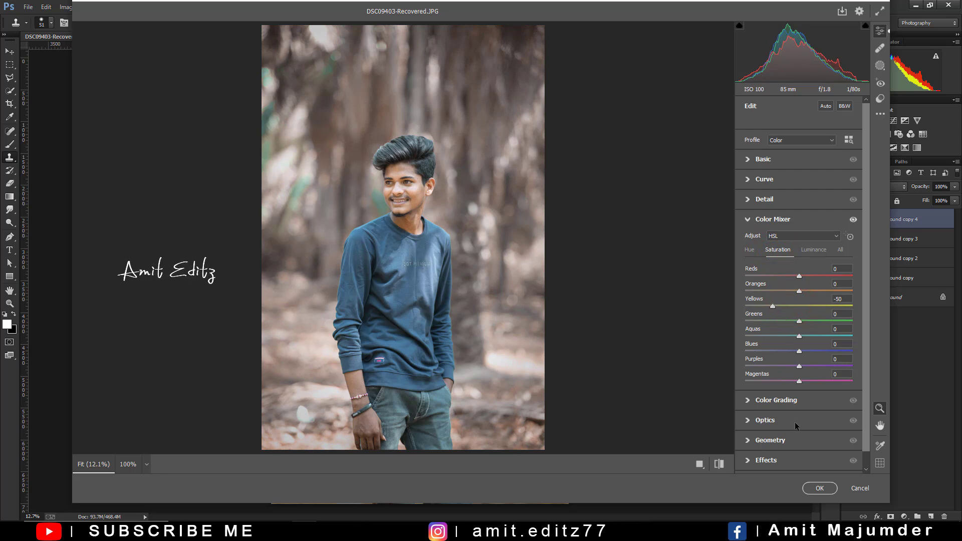
left_click(789, 401)
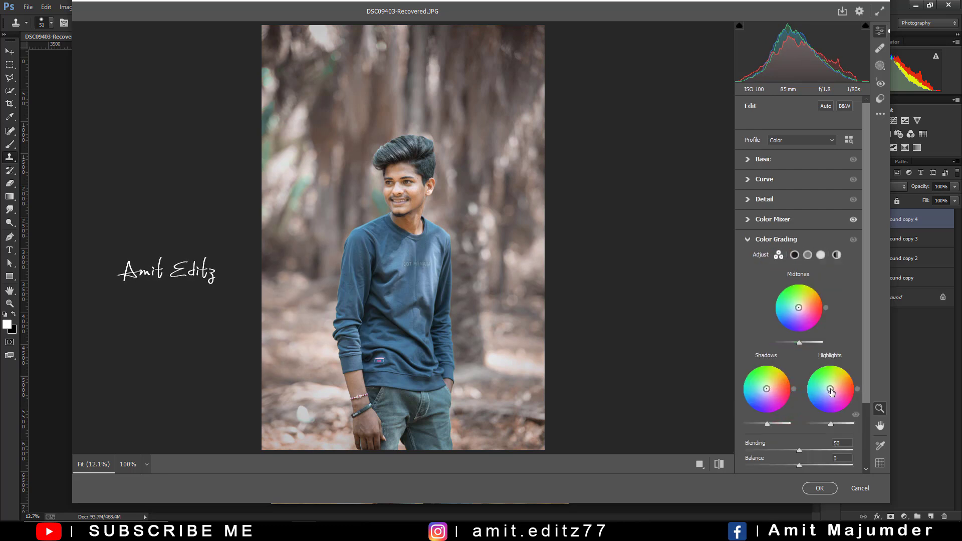
Color-grade with warm-pink highlights, red shadows, magenta midtones and a faint global tint.
left_click_drag(831, 392, 826, 388)
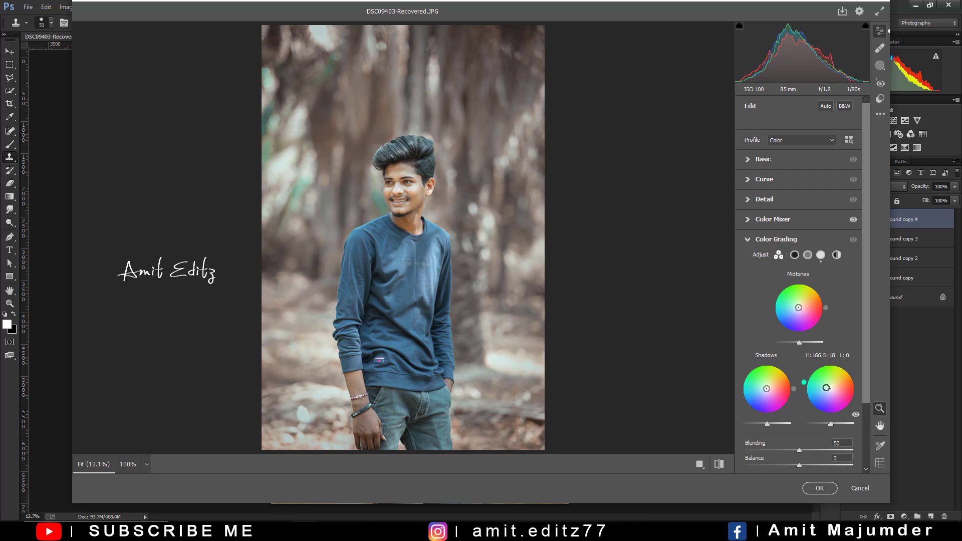
left_click_drag(826, 388, 828, 390)
mouse_move(766, 392)
left_mouse_down()
mouse_move(775, 389)
mouse_move(766, 388)
left_mouse_up()
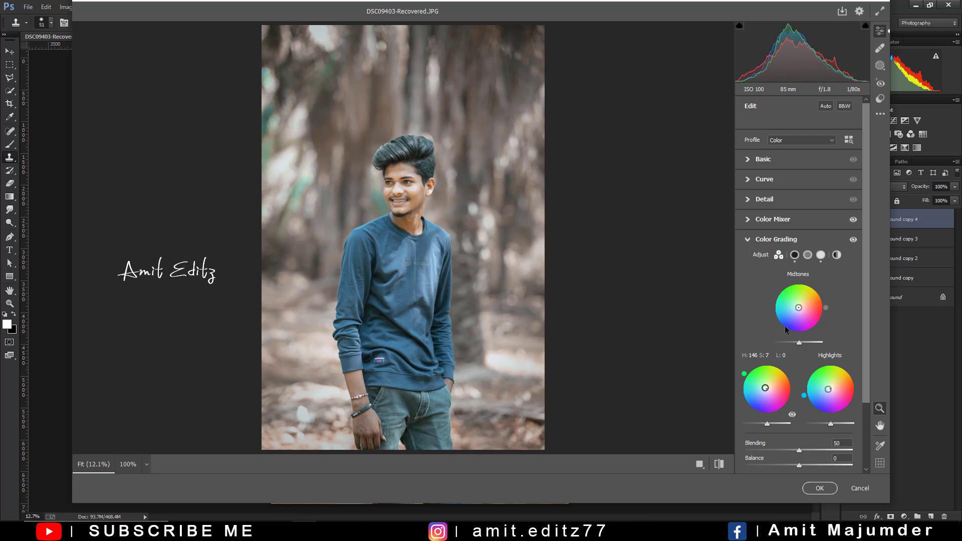
left_click_drag(798, 308, 799, 308)
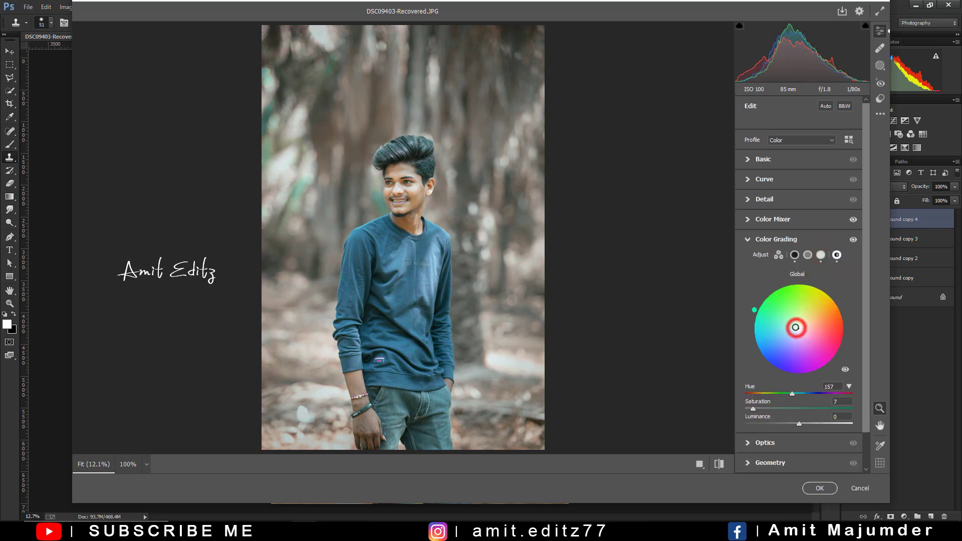
left_click_drag(798, 330, 801, 329)
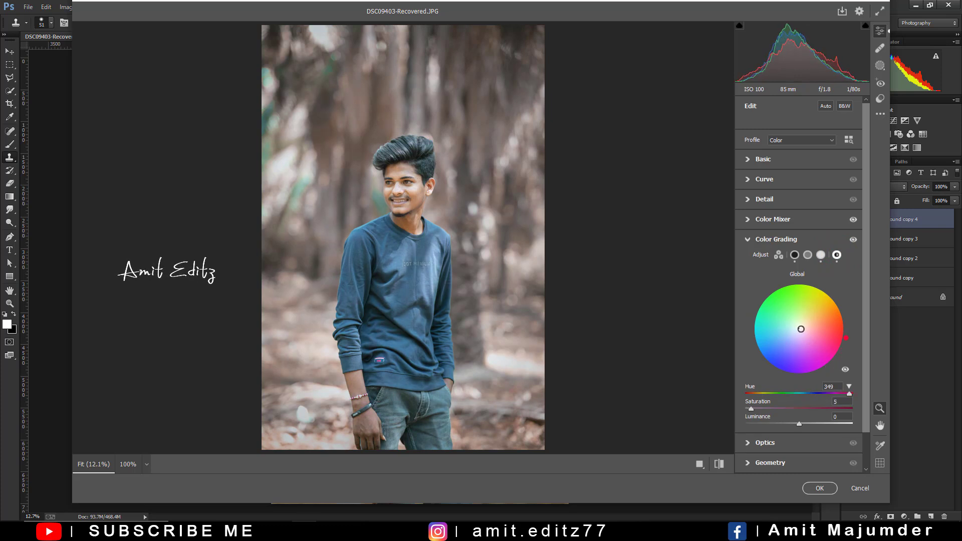
Set Vignetting about -22 with midpoint 45, raise Contrast to +25, and apply Camera Raw.
scroll(774, 424, "down", 1)
left_click(772, 444)
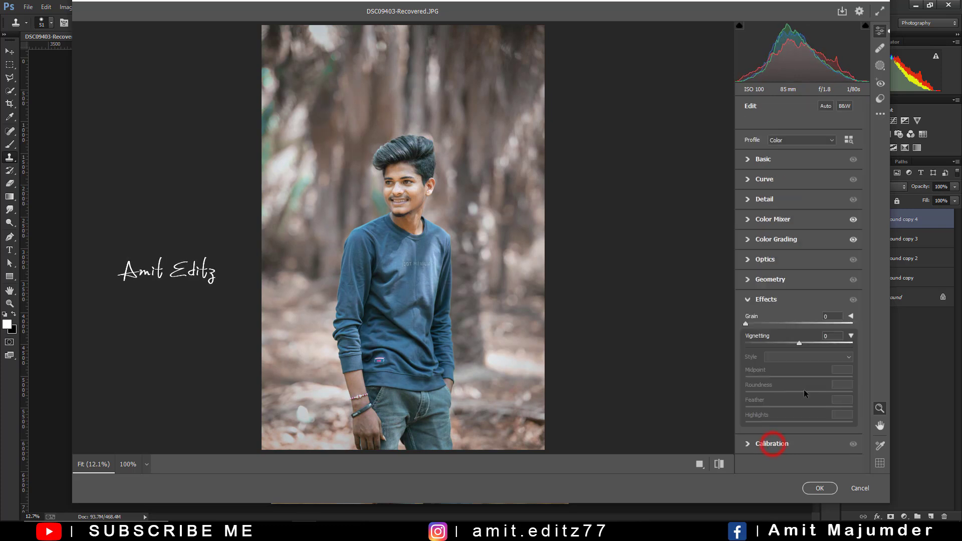
left_click_drag(799, 344, 788, 343)
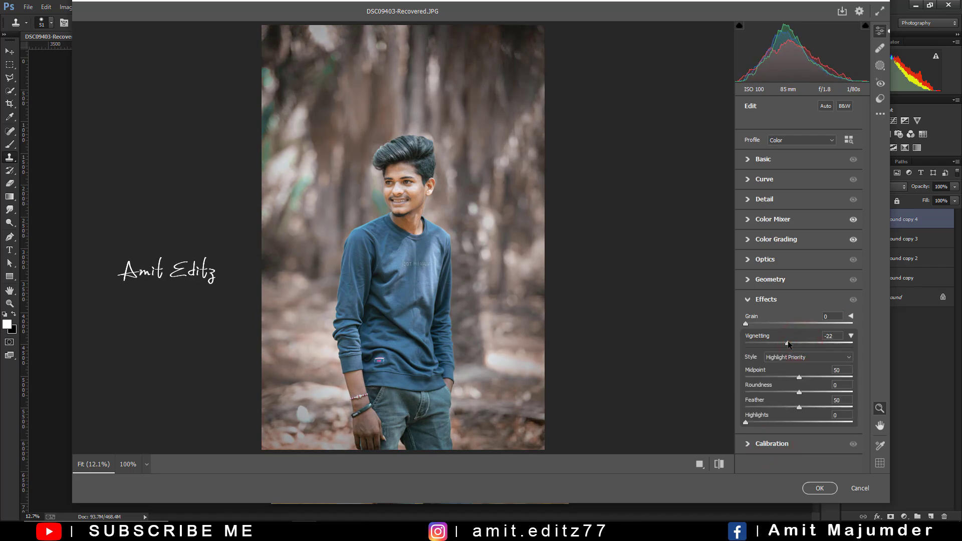
left_click_drag(799, 376, 796, 378)
left_click(764, 160)
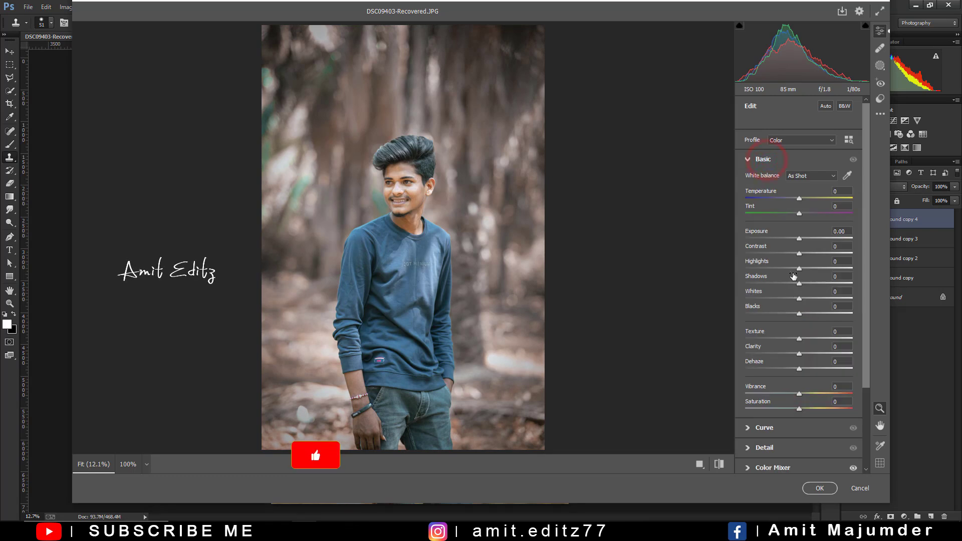
left_click_drag(801, 252, 812, 254)
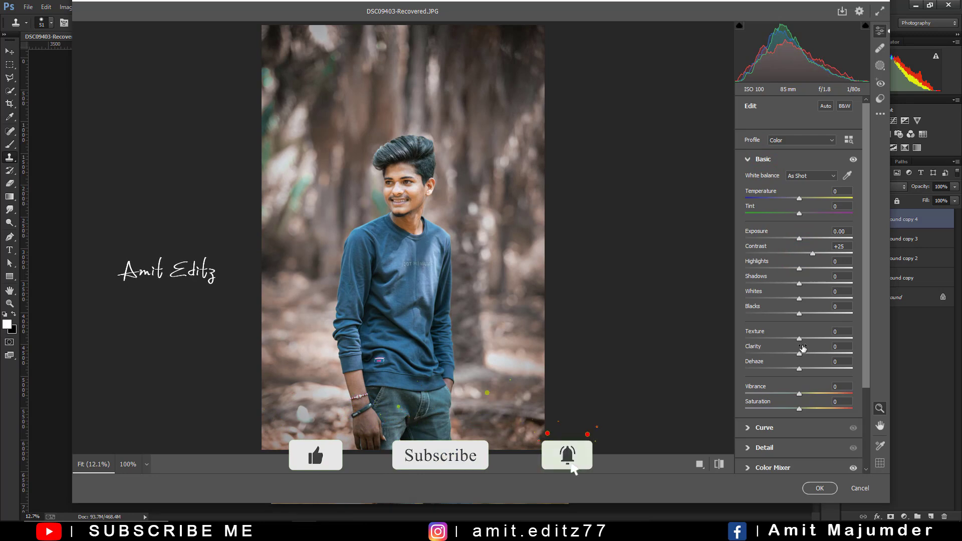
left_click(819, 488)
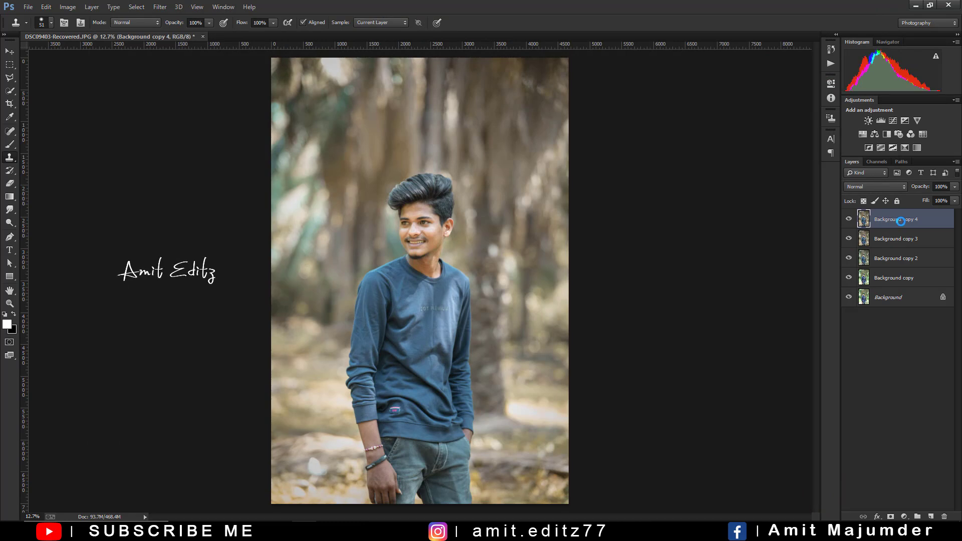
Duplicate Background copy 4 as a new layer and switch to the Mixer Brush.
left_click_drag(903, 221, 930, 517)
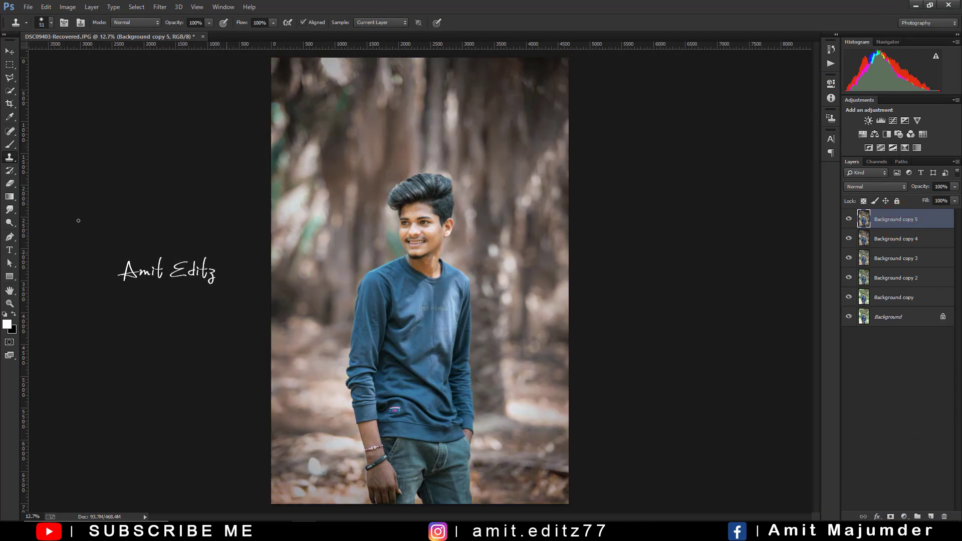
left_click(11, 143)
left_click(50, 173)
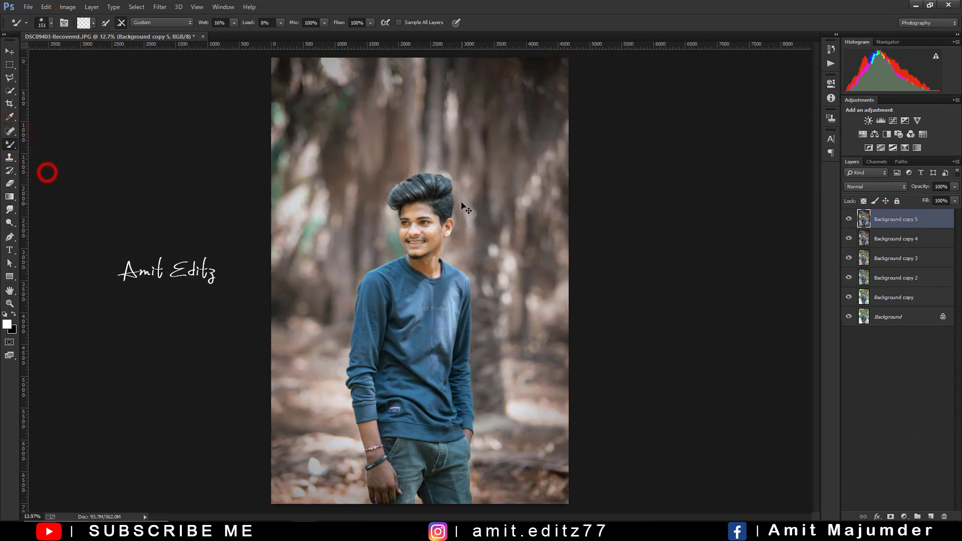
scroll(391, 245, "up", 5)
scroll(390, 245, "up", 4)
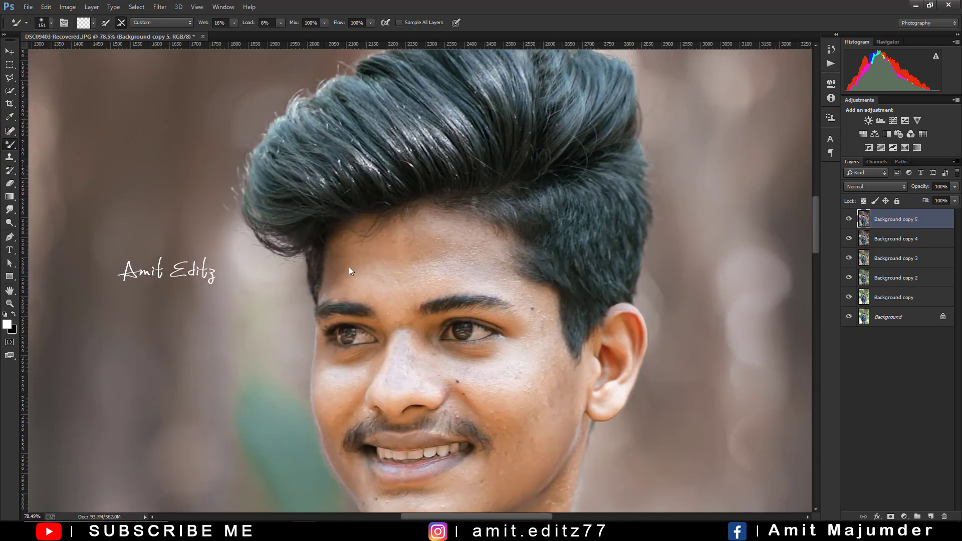
Blend the forehead skin with the Mixer Brush, varying brush size between 70 and 125.
left_click(390, 260)
key("bracketleft")
left_click(351, 264)
key("bracketleft")
key("bracketleft")
key("bracketleft")
left_click(333, 286)
left_click(384, 296)
key("bracketright")
key("bracketright")
key("bracketright")
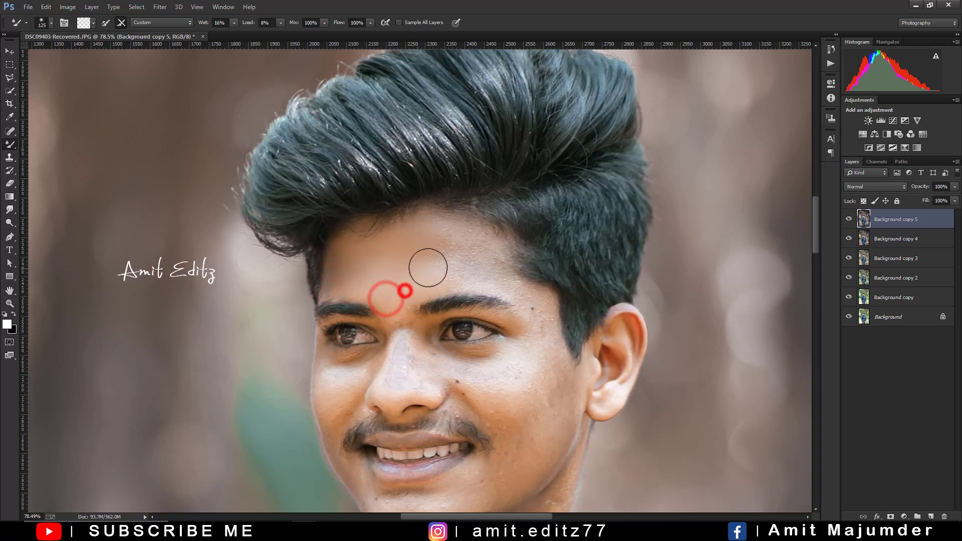
key("bracketleft")
key("bracketleft")
left_click(476, 249)
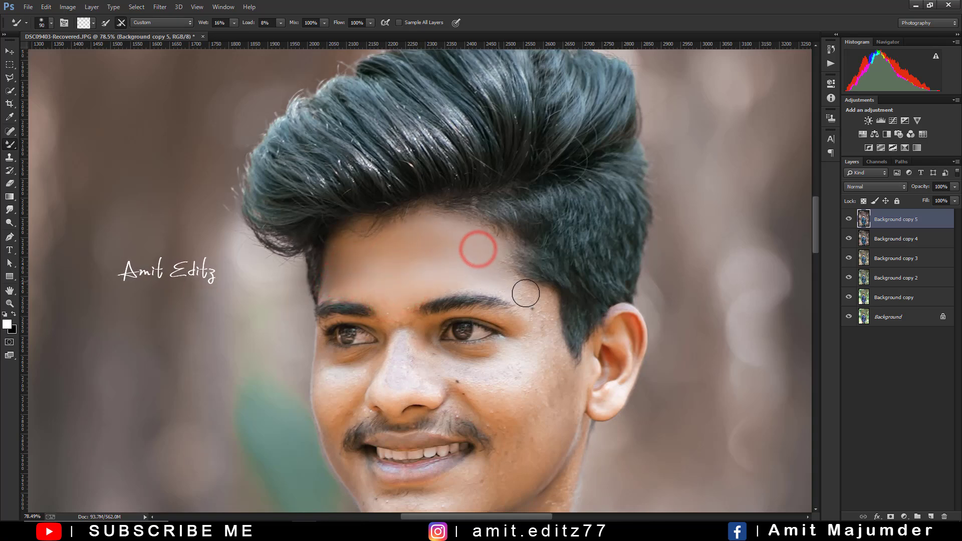
key("bracketleft")
key("bracketleft")
Smooth the skin along the nose bridge, on the nose and on the right cheek.
left_click(394, 307)
left_click(401, 339)
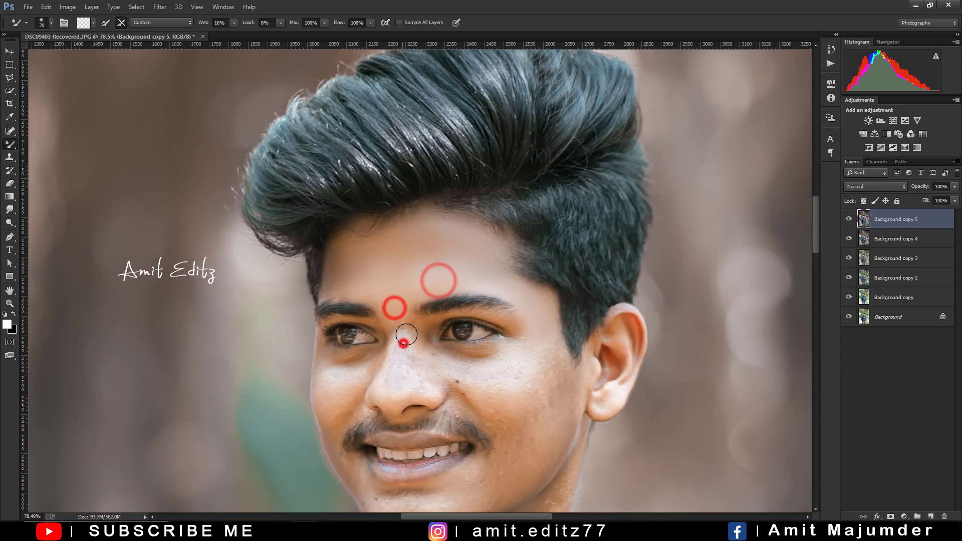
left_click(394, 364)
left_click(405, 339)
left_click(401, 367)
left_click(436, 370)
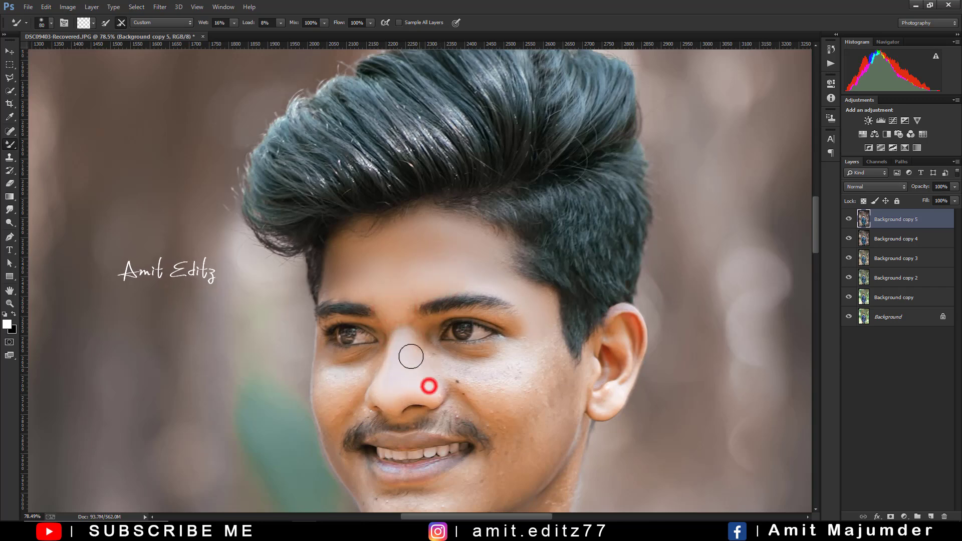
key("bracketright")
key("bracketright")
key("bracketright")
left_click(543, 360)
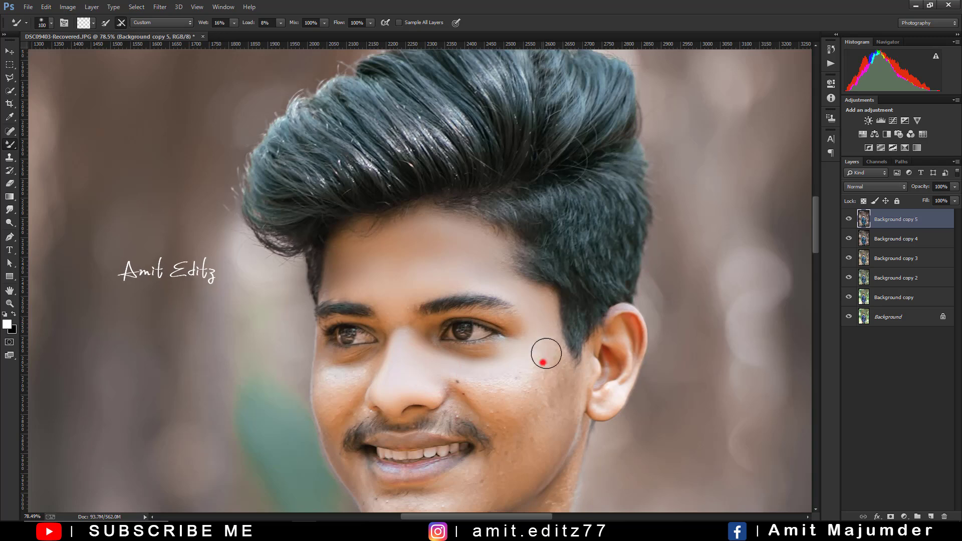
Smooth the skin beside the nostril, right cheek, below the left eye and between the eyes.
key("bracketleft")
key("bracketleft")
key("bracketleft")
left_click(463, 389)
left_click(457, 412)
left_click(495, 415)
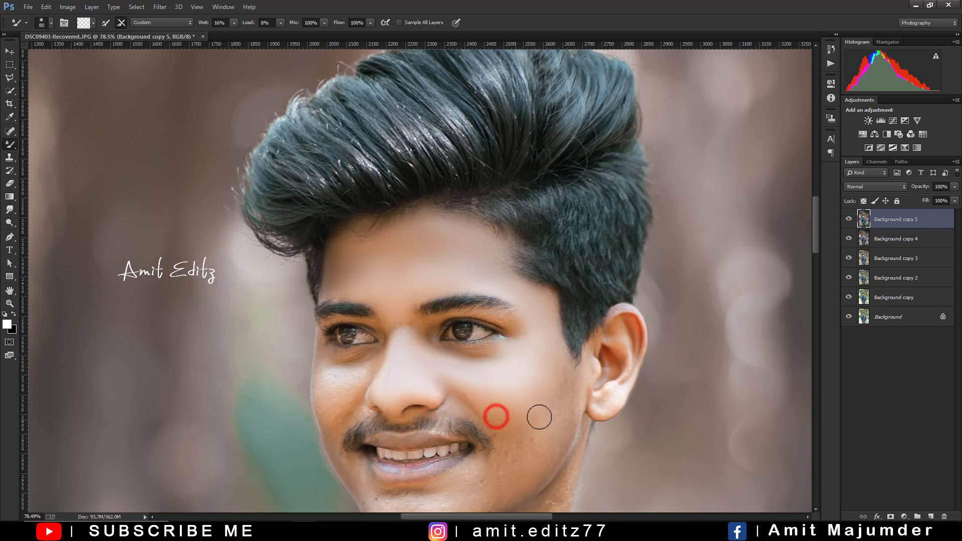
left_click(526, 383)
key("bracketright")
key("bracketright")
key("bracketright")
left_click(344, 370)
key("bracketleft")
key("bracketleft")
left_click(348, 376)
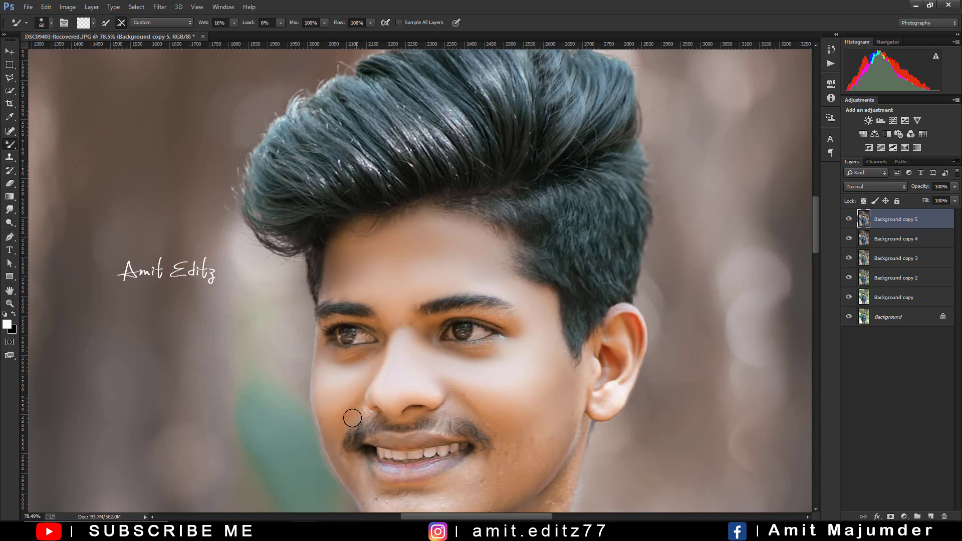
left_click(405, 335)
left_click(406, 306)
Blend the lips, the skin below the lip, the right cheek and beside the nostril.
left_click_drag(380, 264, 380, 176)
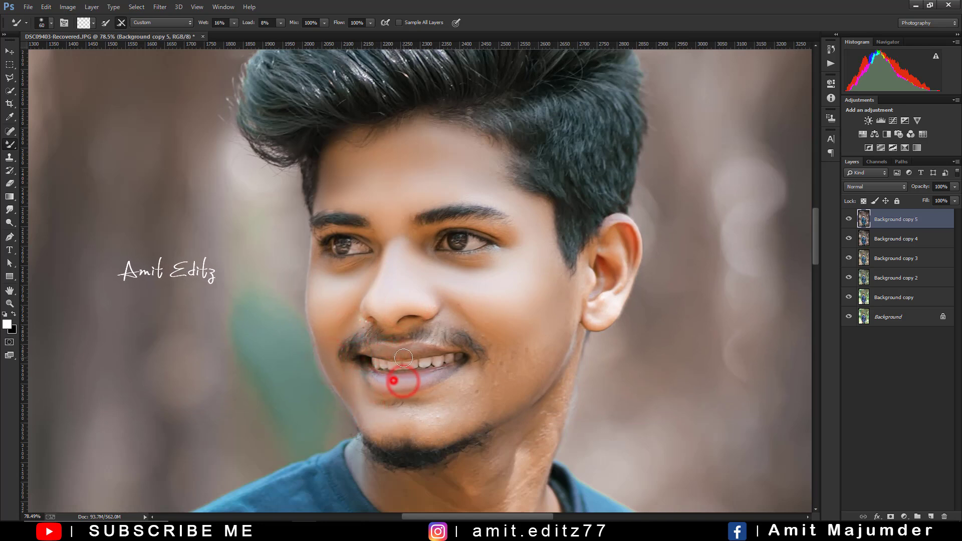
mouse_move(382, 383)
left_mouse_down()
mouse_move(415, 351)
mouse_move(441, 397)
left_mouse_up()
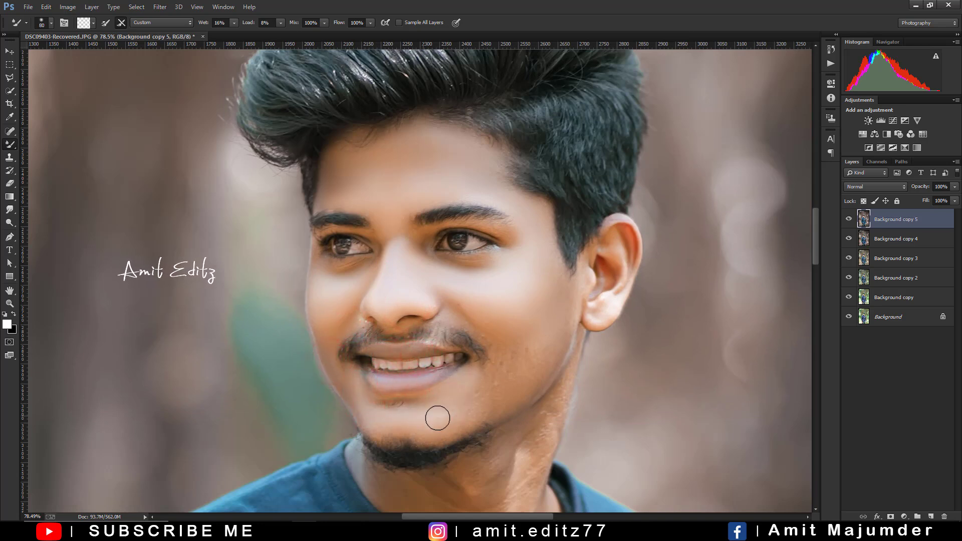
left_click_drag(486, 321, 535, 366)
left_click(468, 329)
left_click(427, 303)
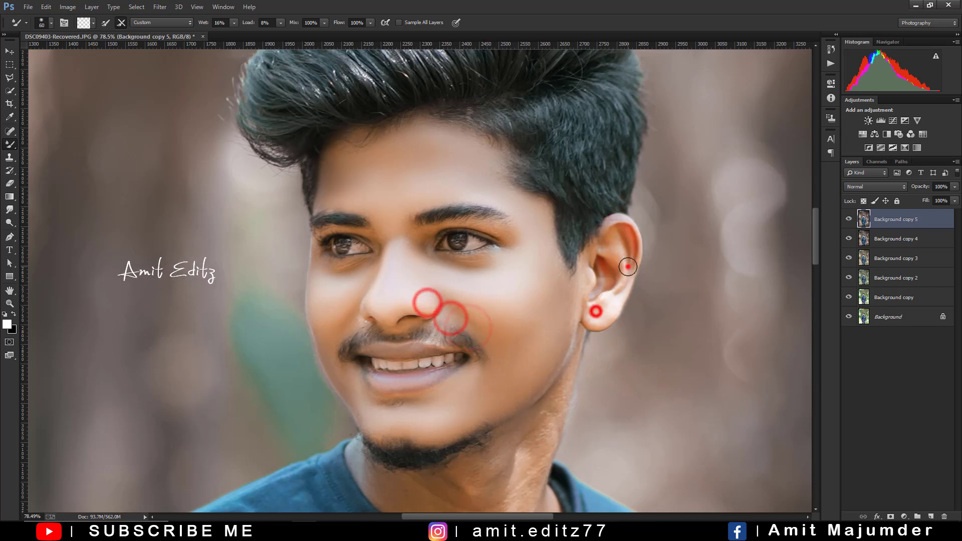
Blend the skin beside the nose, the beard edge at the chin, and the neck.
scroll(601, 290, "down", 3)
key("[")
left_click(361, 251)
key("]")
key("]")
key("]")
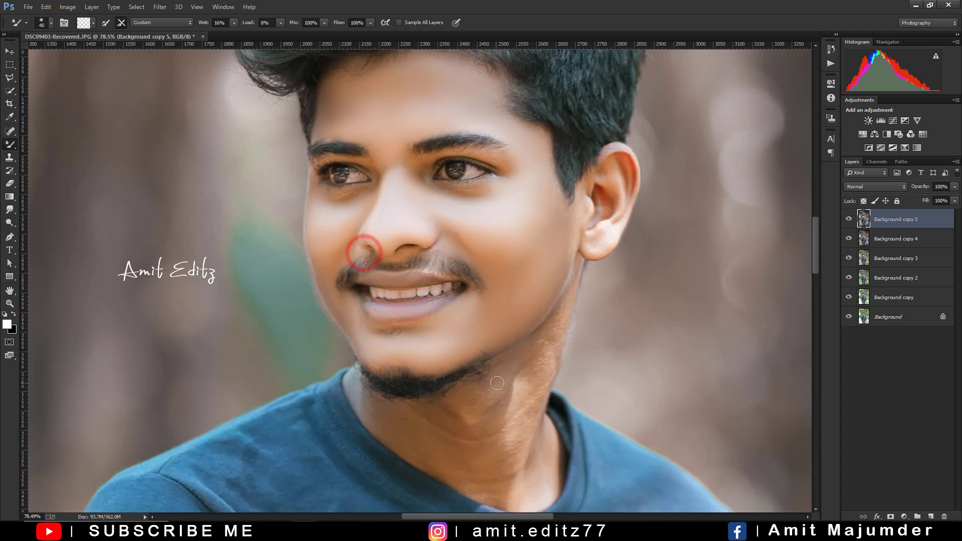
left_click(490, 404)
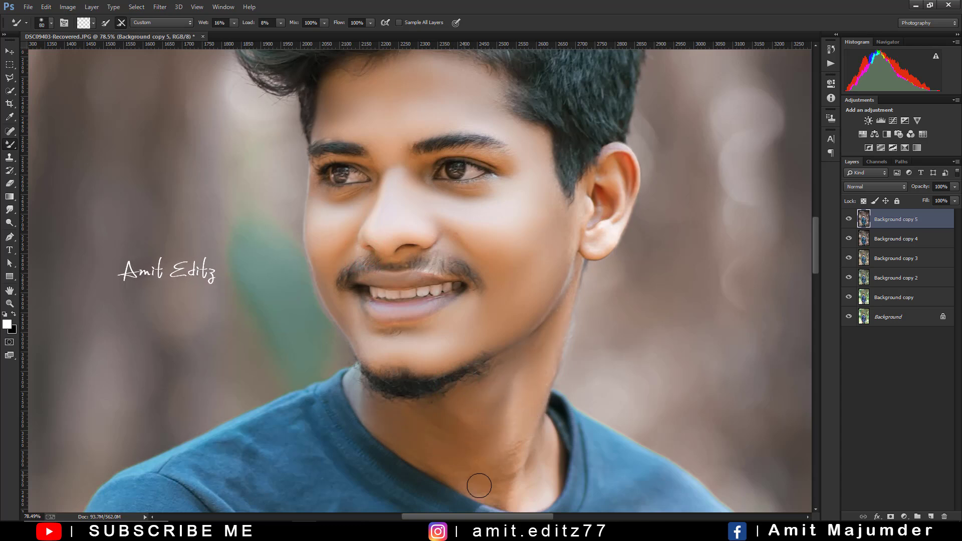
left_click_drag(527, 459, 514, 371)
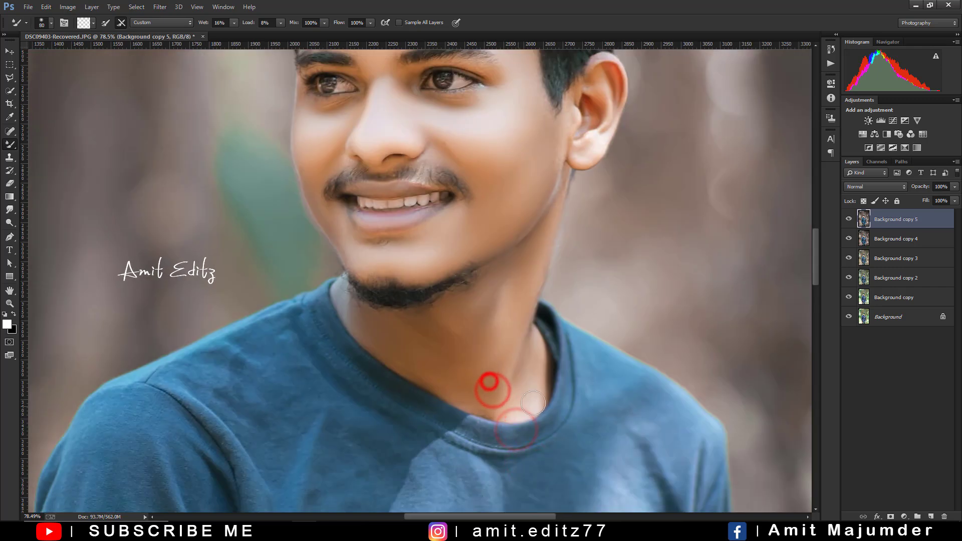
left_click(474, 317)
Blend the neck base, then brighten the selected forearm and hand with a raised Curves layer merged down.
left_click(532, 308)
scroll(460, 281, "down", 1)
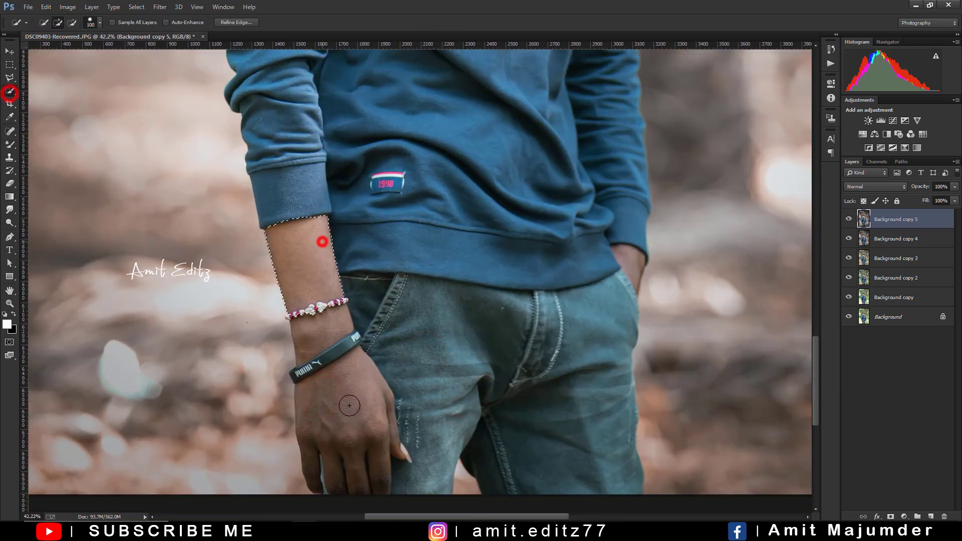
left_click_drag(349, 406, 326, 332)
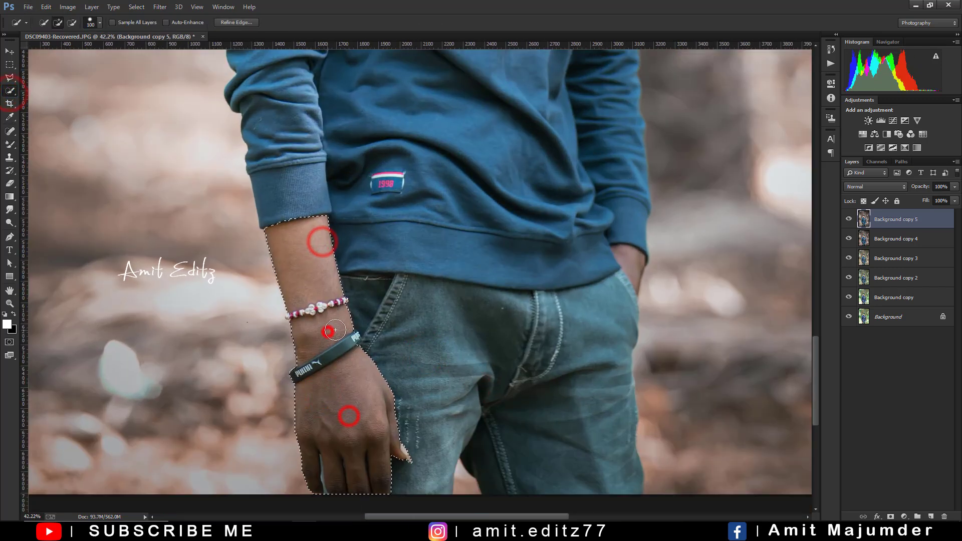
left_click(893, 120)
left_click_drag(770, 164, 770, 156)
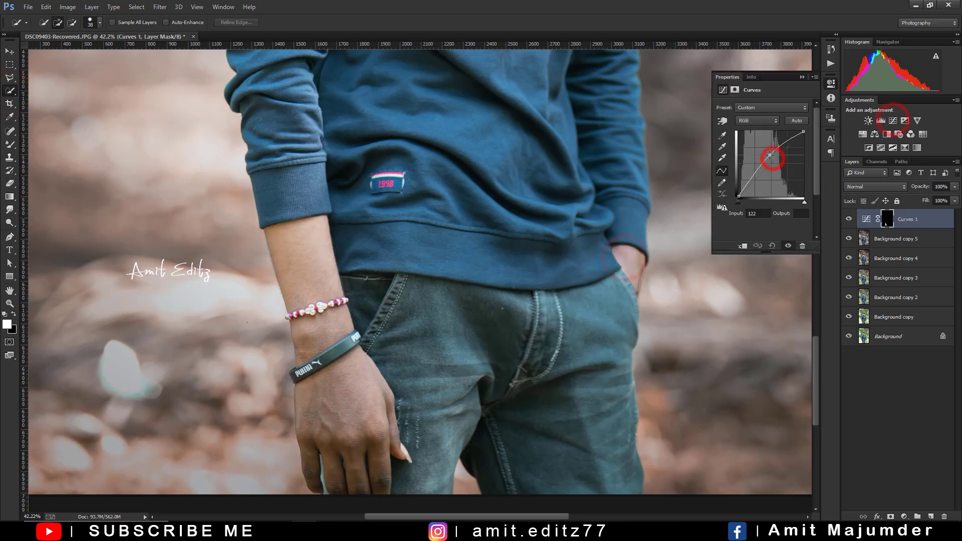
left_click(803, 76)
right_click(924, 236)
left_click(796, 363)
scroll(283, 251, "up", 4)
Smooth the skin on the forearm, wrist and back of the hand with the Mixer Brush.
key("shift+b")
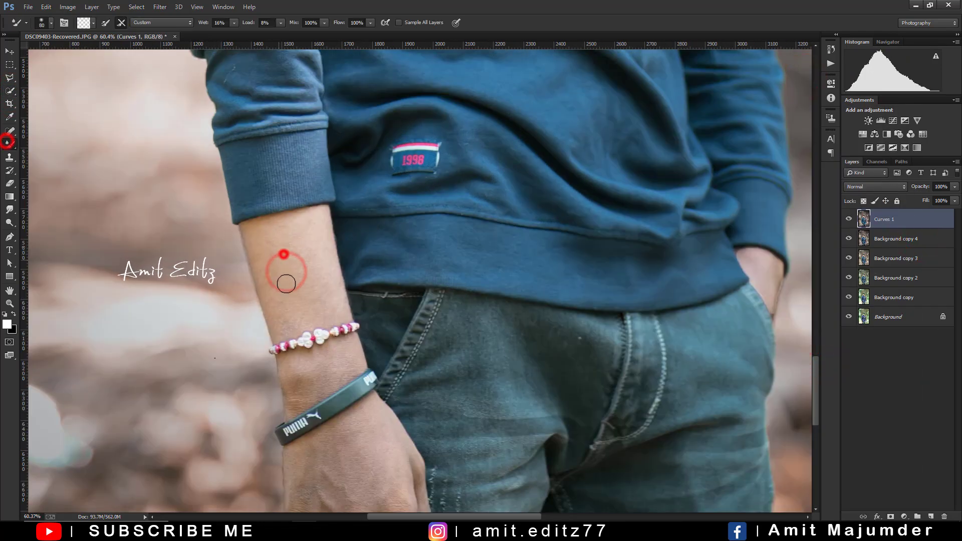
left_click_drag(282, 258, 323, 293)
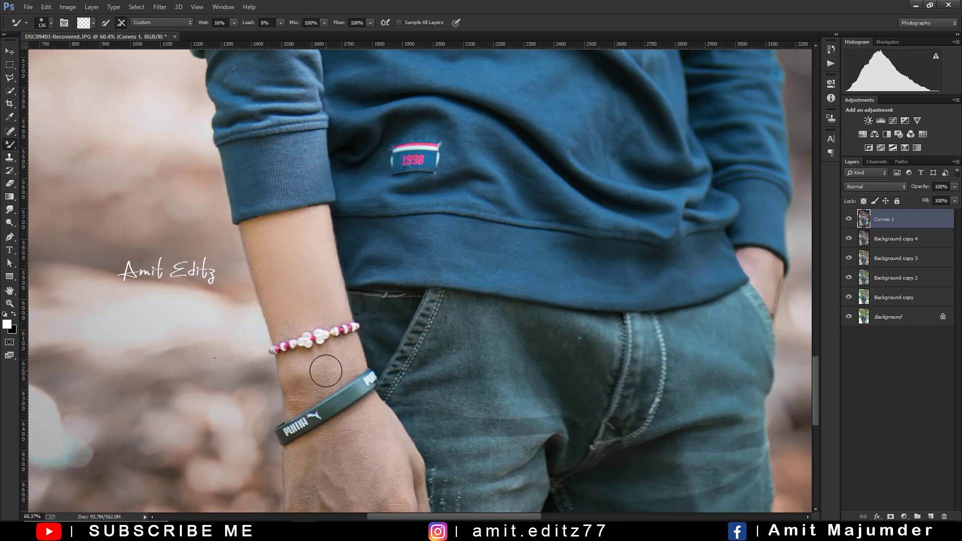
key("bracketleft")
key("bracketleft")
key("bracketleft")
left_click_drag(301, 382, 321, 389)
scroll(320, 389, "down", 5)
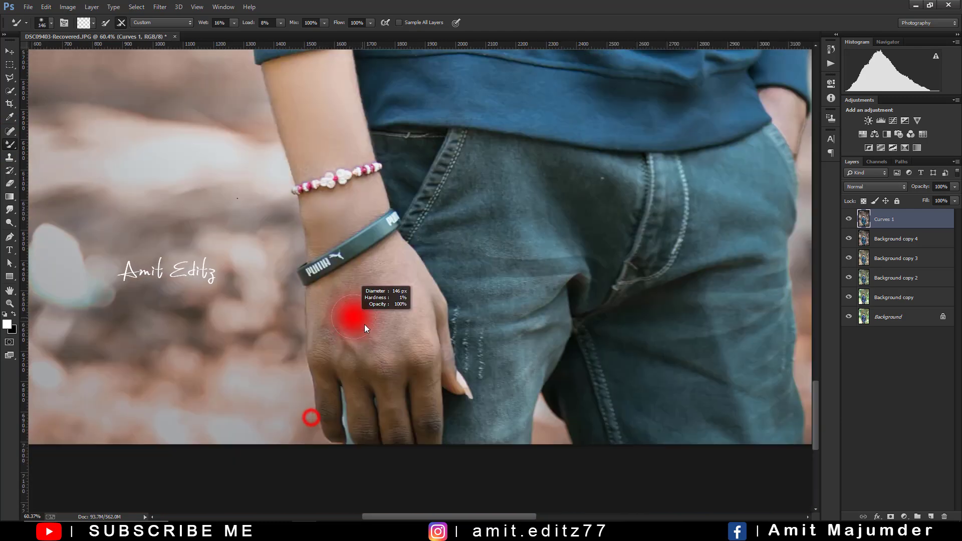
key("bracketleft")
key("bracketleft")
key("bracketleft")
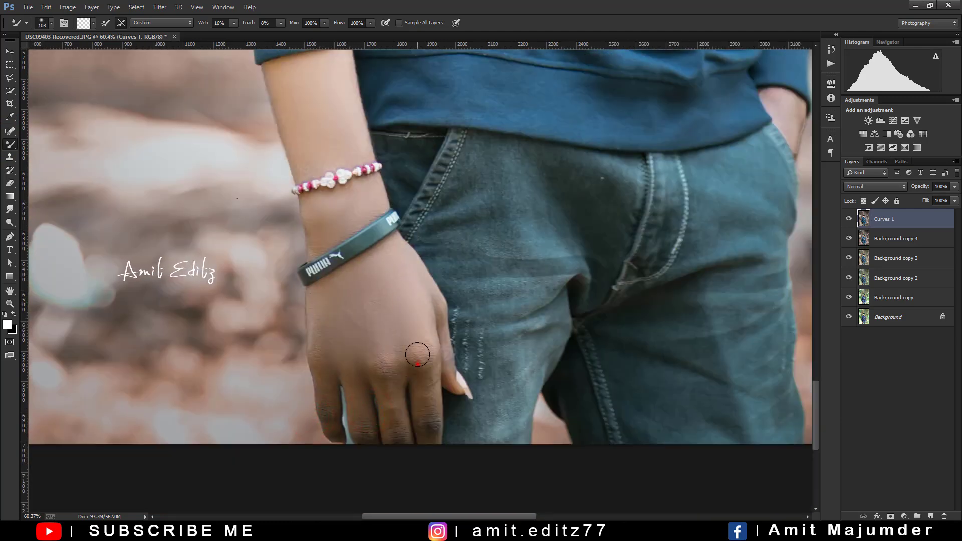
left_click_drag(415, 359, 392, 371)
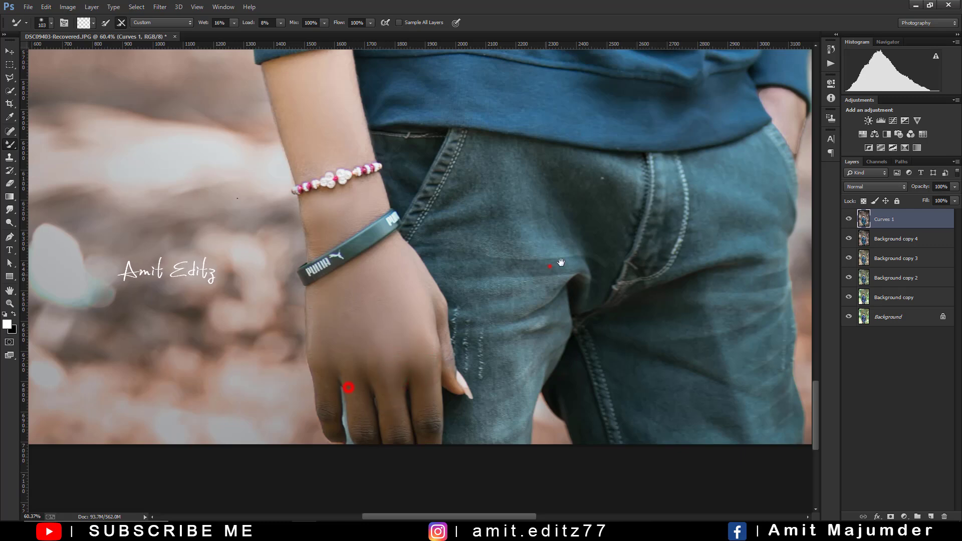
Duplicate the retouched layer as Curves 1 copy with Ctrl+J.
scroll(377, 304, "down", 3)
key("bracketleft")
key("bracketleft")
key("bracketleft")
scroll(511, 270, "down", 2)
scroll(479, 248, "down", 5)
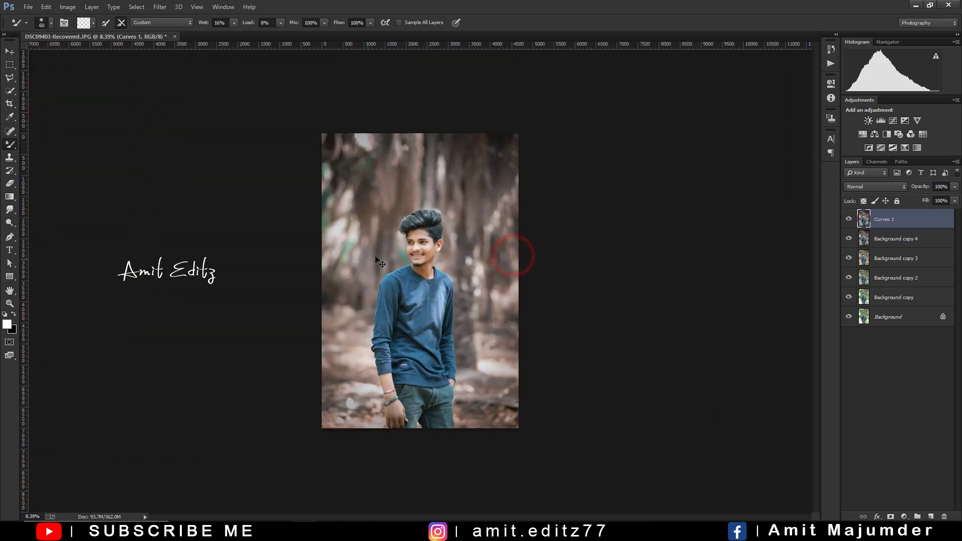
scroll(479, 248, "up", 1)
scroll(479, 248, "down", 1)
key("ctrl+j")
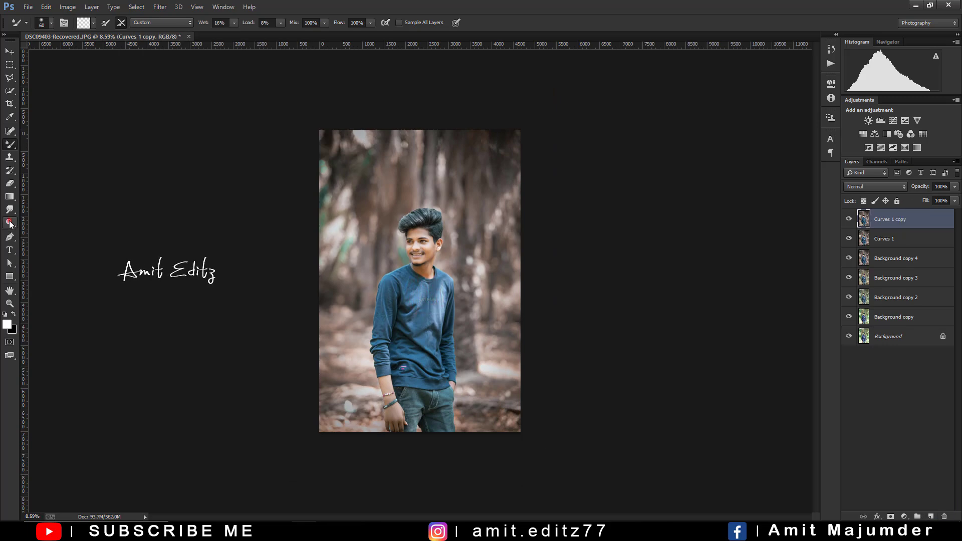
Dodge the back of the hand, wrist, fingers and pocket area at Midtones 10%.
left_click(10, 224)
scroll(373, 326, "up", 2)
scroll(373, 326, "up", 1)
scroll(373, 326, "up", 2)
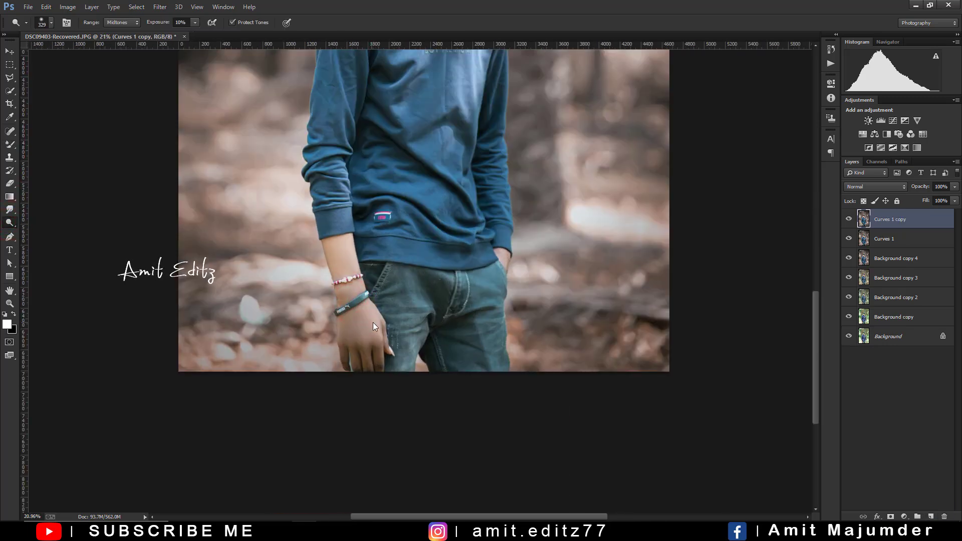
left_click(357, 335)
left_click(349, 304)
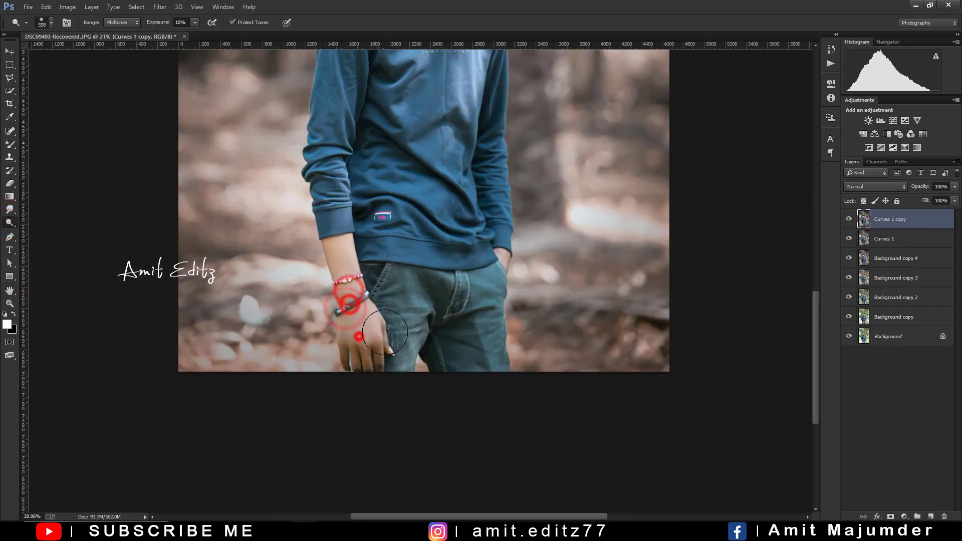
left_click(384, 348)
left_click(489, 260)
Duplicate the layer again to create Curves 1 copy 2.
scroll(488, 260, "down", 3)
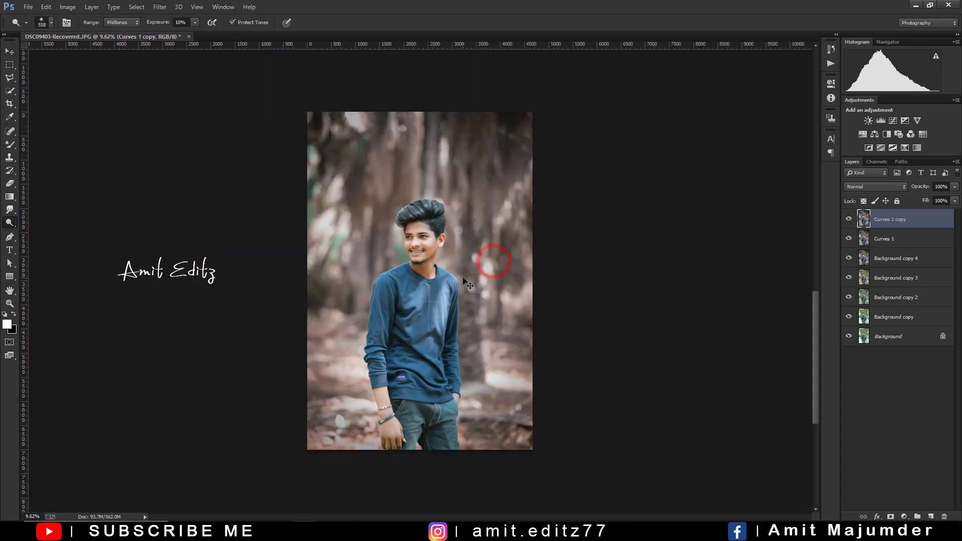
scroll(467, 279, "up", 1)
mouse_move(912, 224)
left_mouse_down()
mouse_move(910, 251)
mouse_move(909, 212)
left_mouse_up()
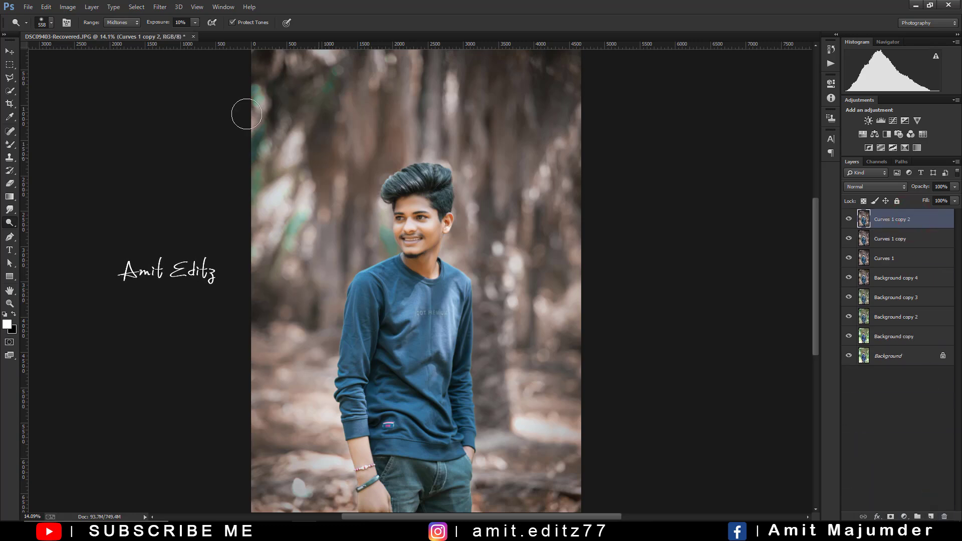
left_click(160, 6)
Apply the Camera Raw Filter with Contrast +22, Shadows +9, Whites +2 and Blacks -9.
left_click(175, 65)
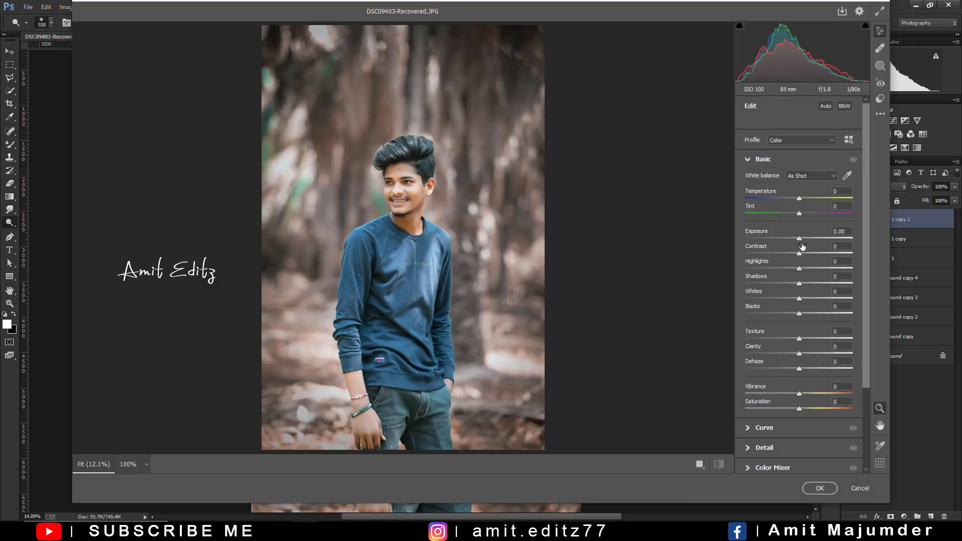
mouse_move(799, 253)
left_mouse_down()
mouse_move(826, 253)
mouse_move(808, 262)
left_mouse_up()
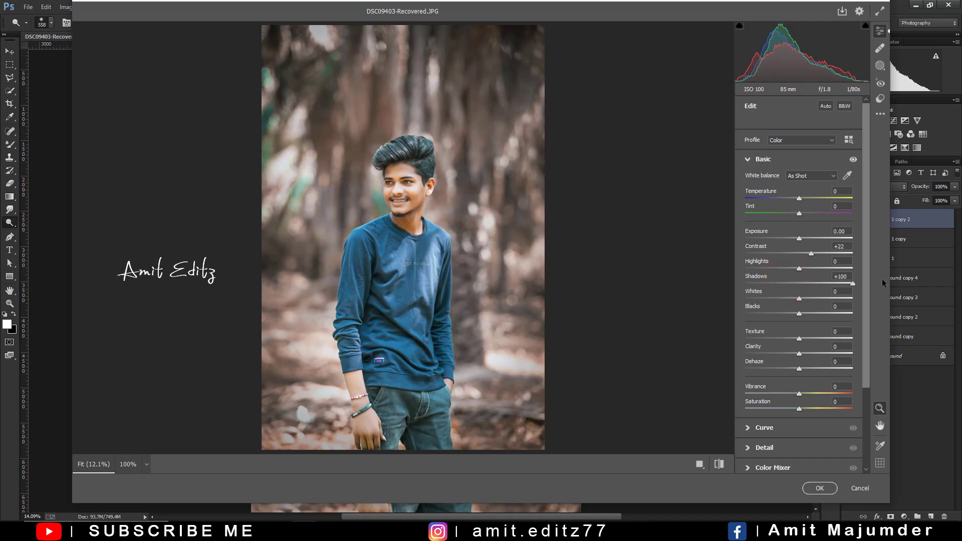
mouse_move(799, 298)
left_mouse_down()
mouse_move(745, 298)
mouse_move(803, 299)
left_mouse_up()
left_click_drag(814, 284, 786, 283)
double_click(801, 297)
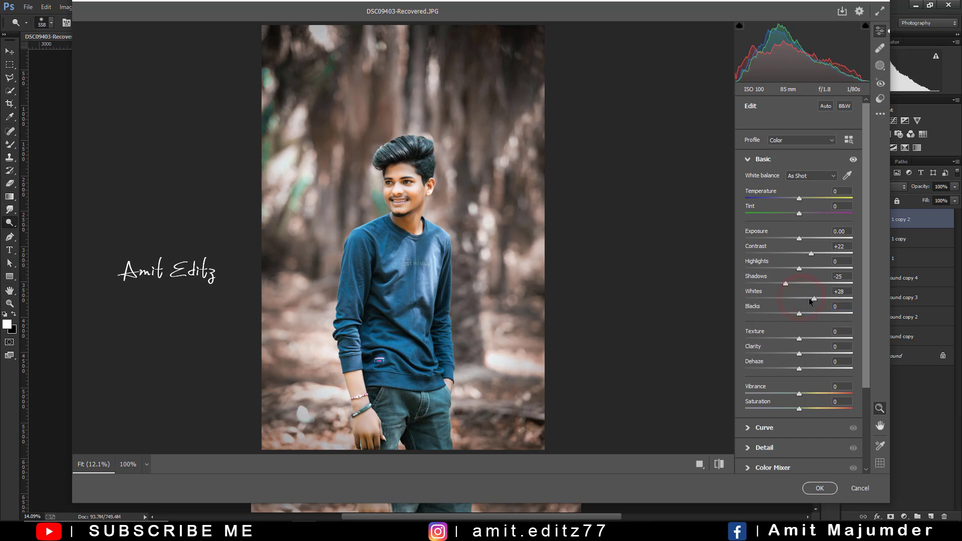
mouse_move(809, 298)
left_mouse_down()
mouse_move(770, 314)
mouse_move(819, 315)
mouse_move(789, 319)
mouse_move(836, 337)
mouse_move(749, 337)
left_mouse_up()
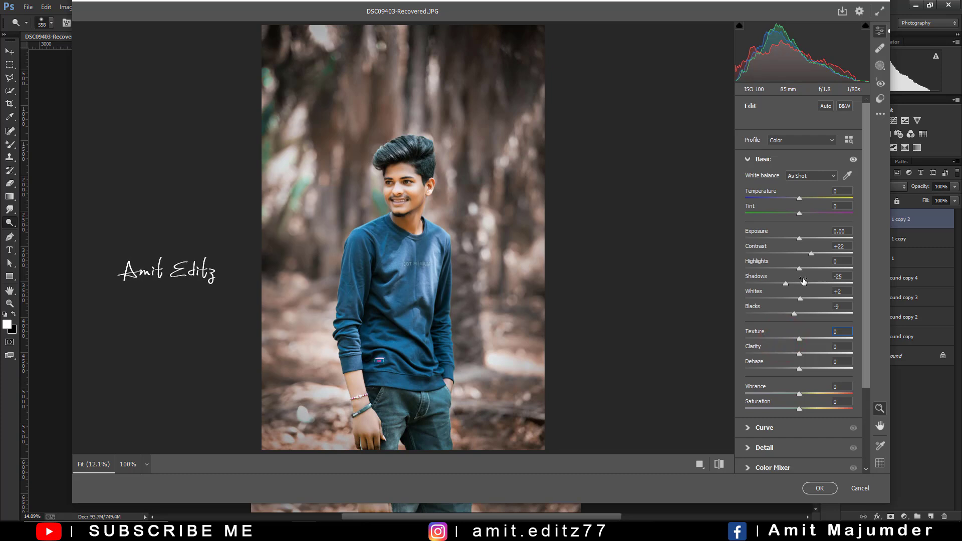
key("Return")
left_click_drag(807, 288, 802, 287)
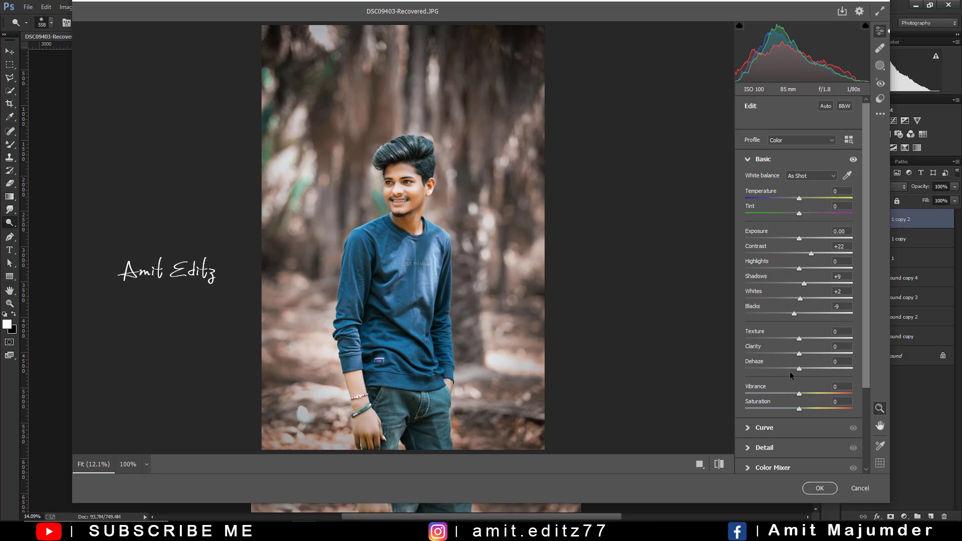
Add an inverted Subject mask that darkens the background with Exposure -0.55 and Highlights -20.
left_click(881, 66)
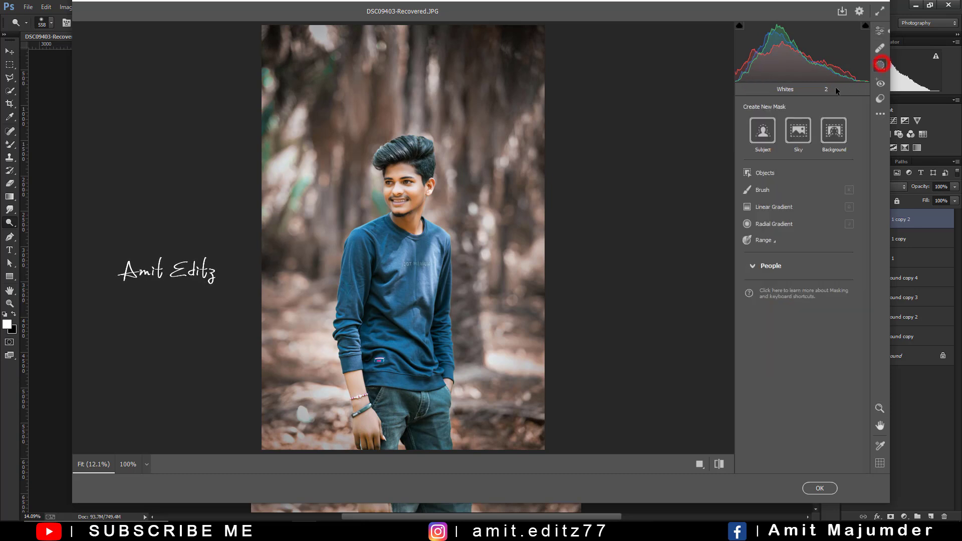
left_click(762, 130)
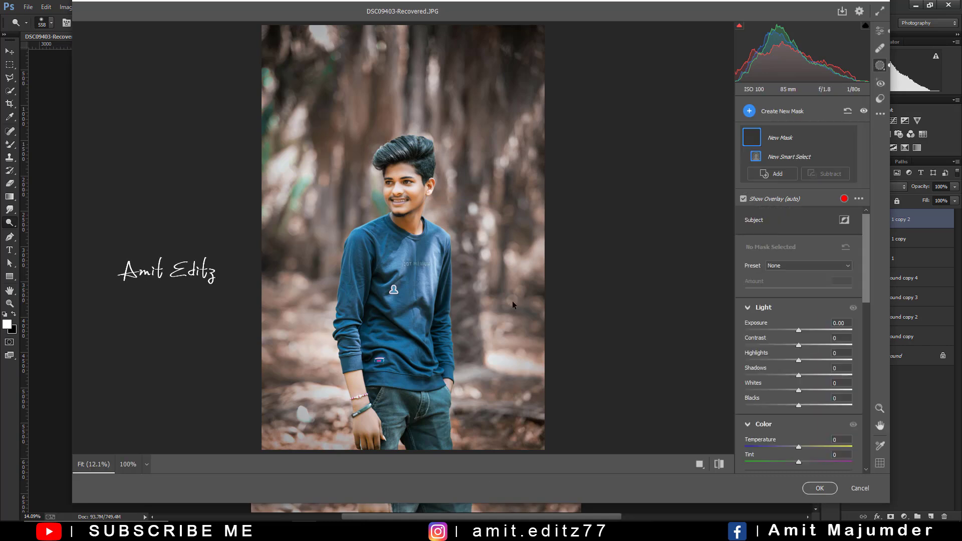
left_click(844, 221)
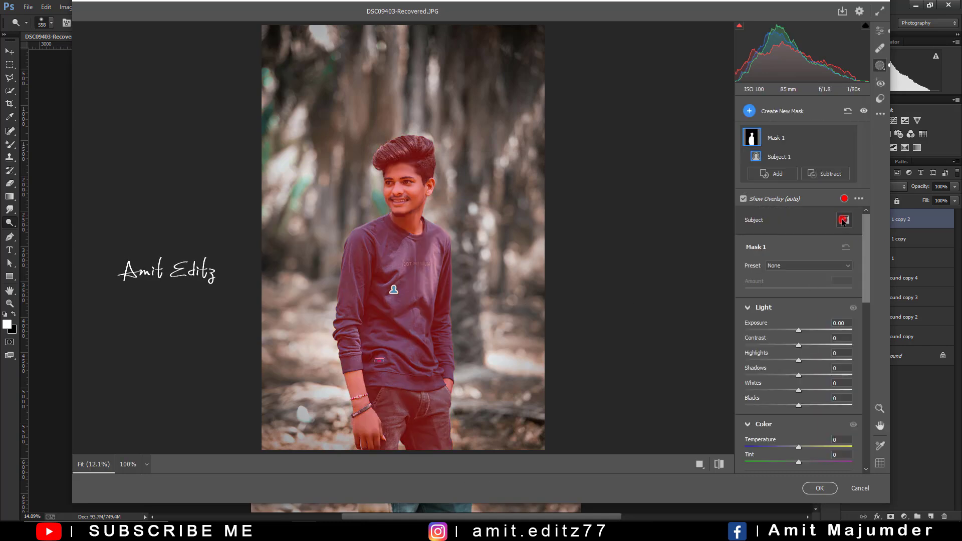
left_click(796, 331)
left_click_drag(794, 331, 789, 329)
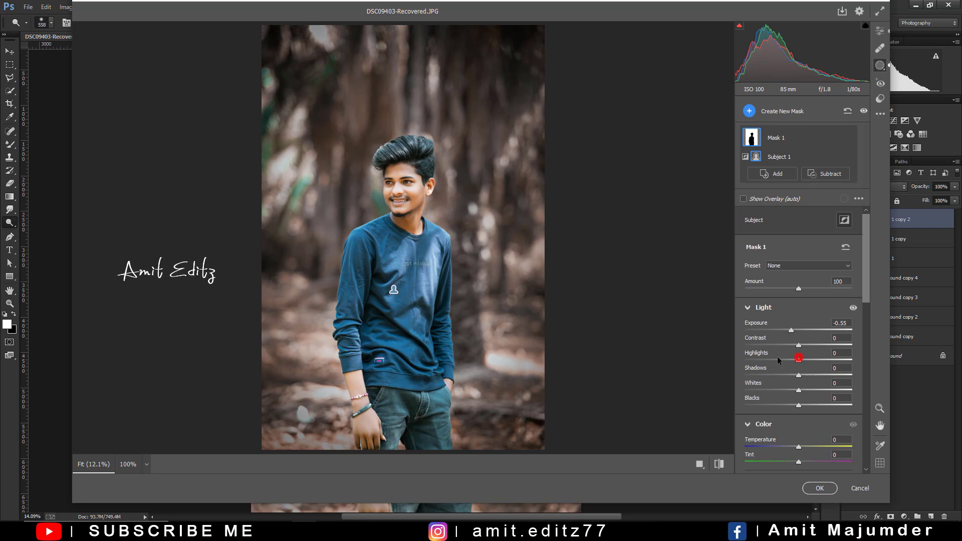
mouse_move(769, 360)
left_mouse_down()
mouse_move(831, 361)
mouse_move(777, 364)
mouse_move(789, 363)
left_mouse_up()
Add three points to the mask's blue channel curve and adjust its shadows, midtones and highlights.
scroll(865, 305, "down", 5)
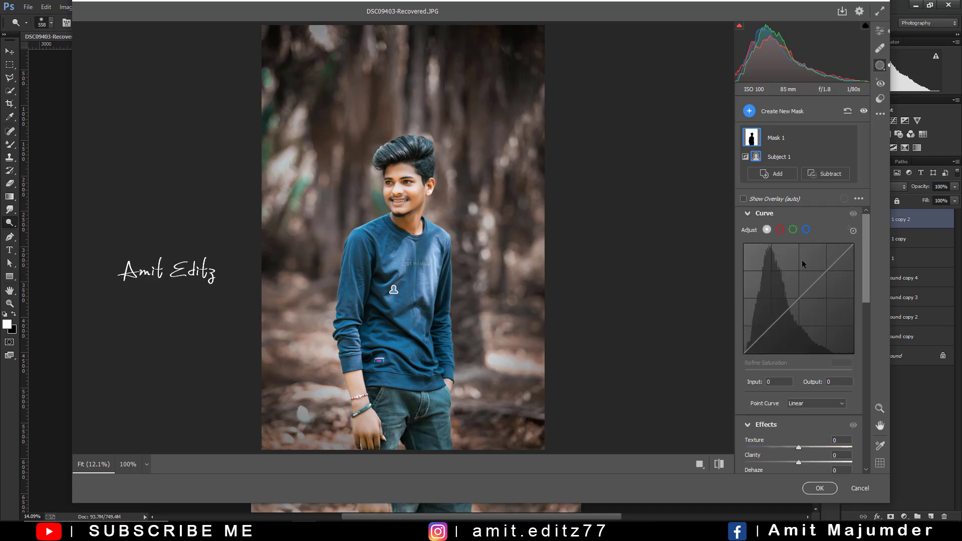
scroll(802, 259, "up", 2)
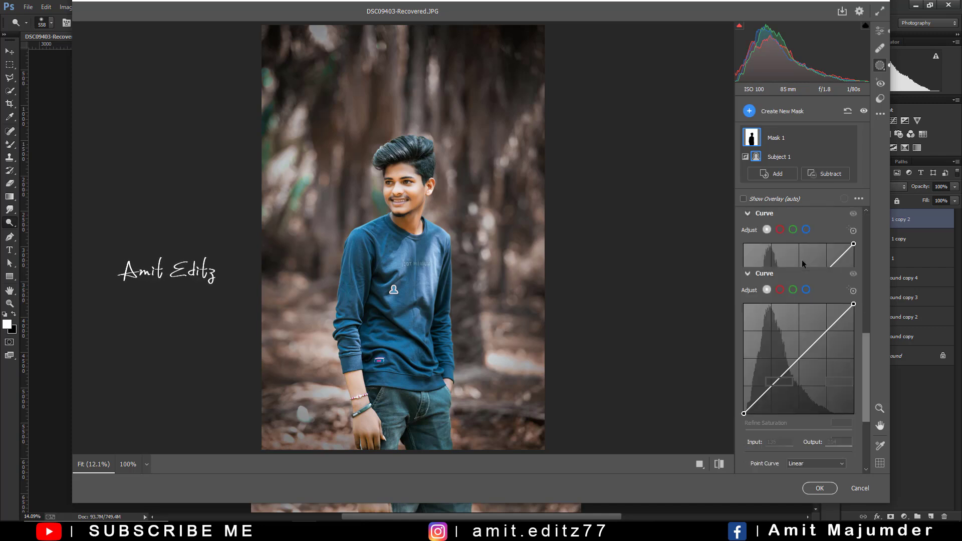
left_click(806, 290)
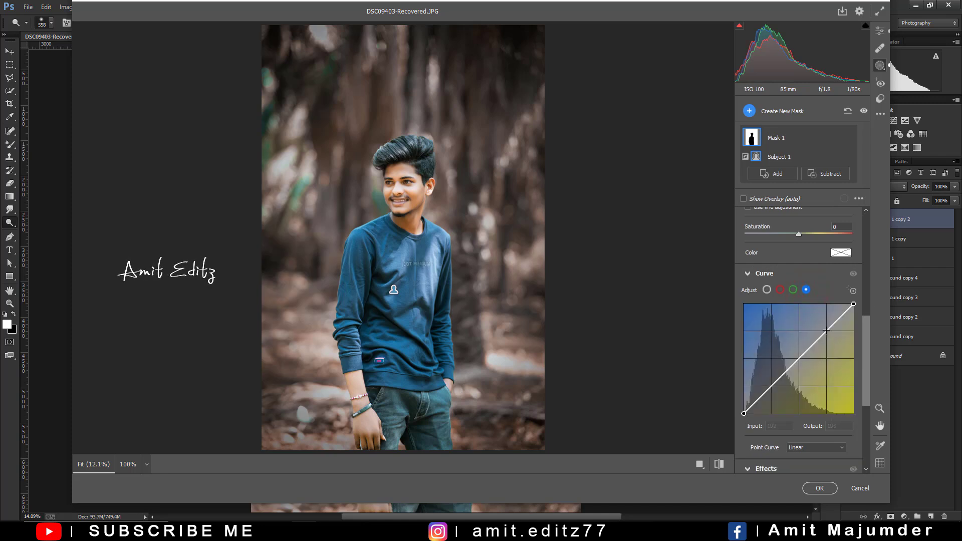
left_click(826, 330)
left_click(798, 358)
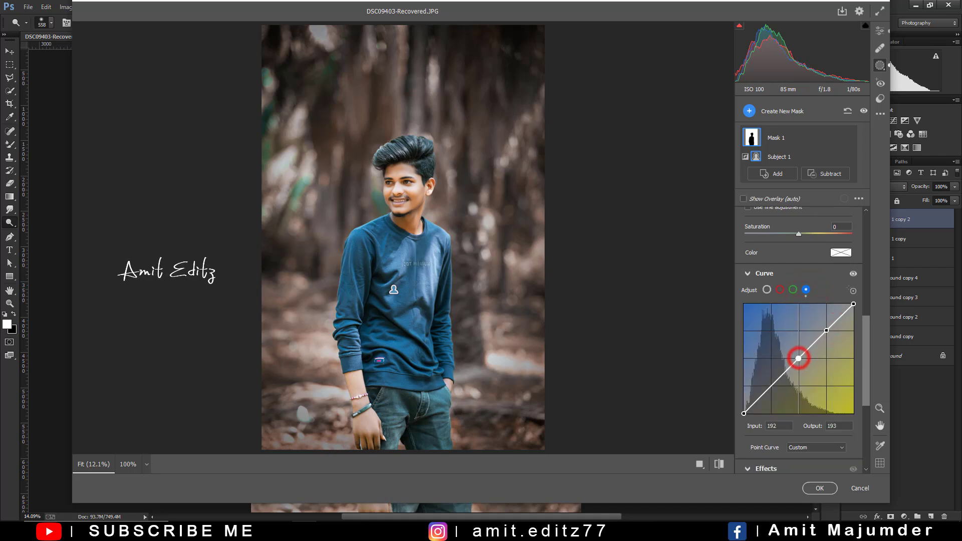
left_click(771, 386)
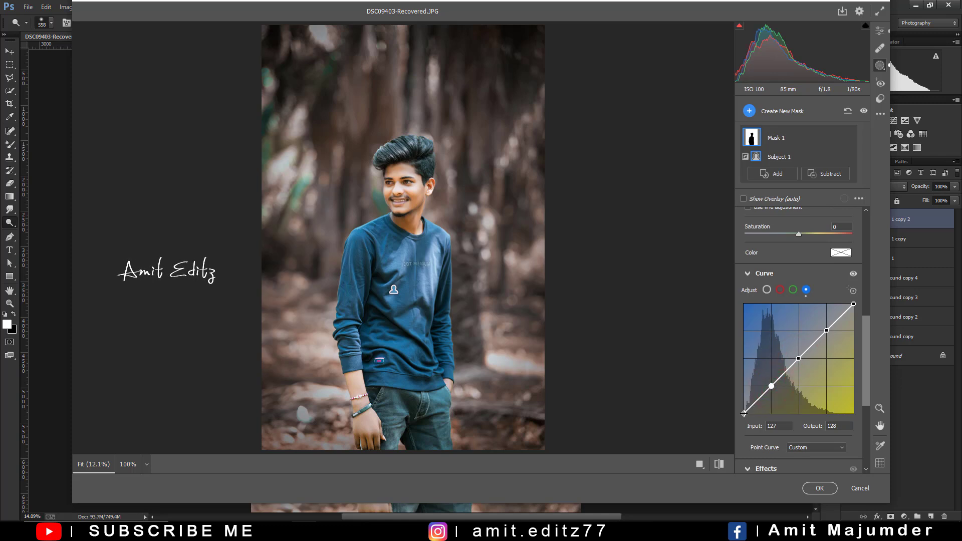
left_click_drag(742, 412, 743, 404)
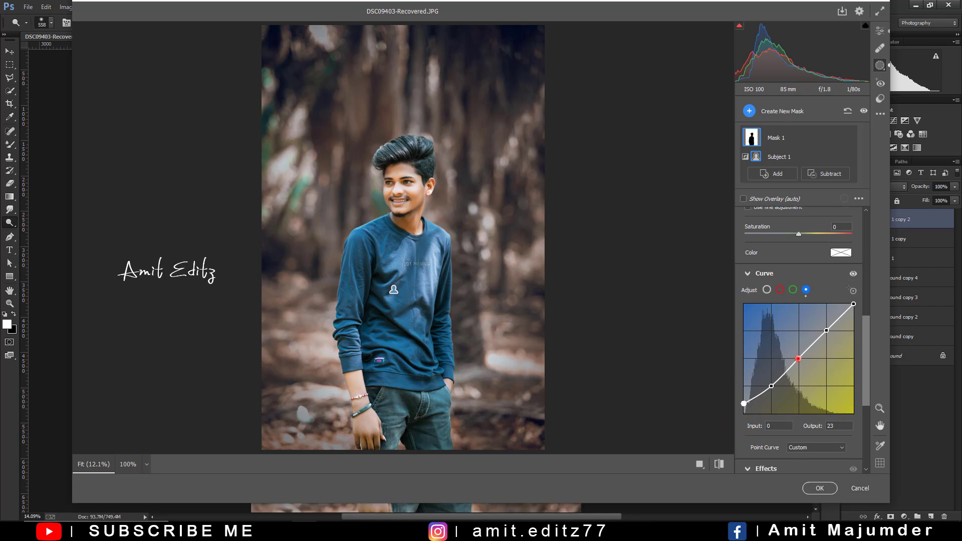
left_click_drag(798, 359, 770, 384)
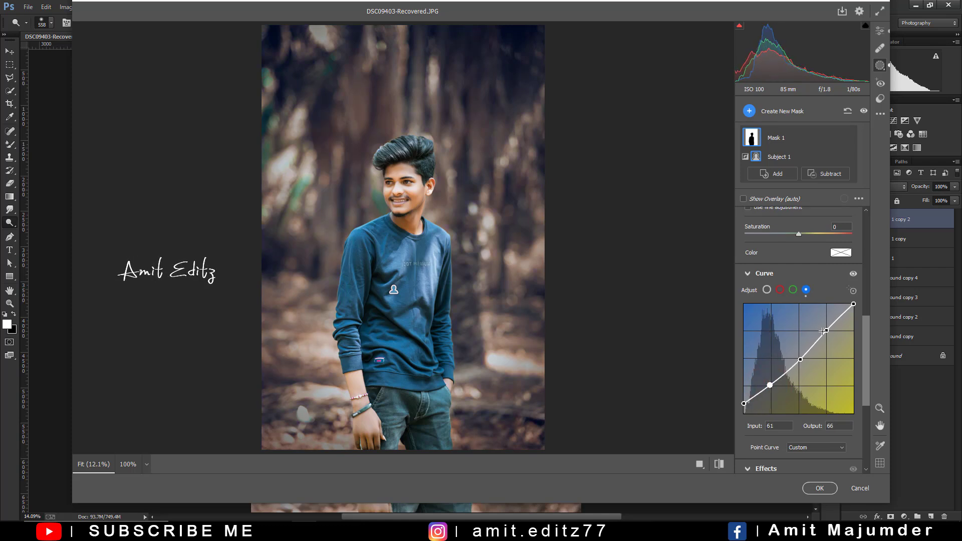
left_click_drag(829, 331, 827, 331)
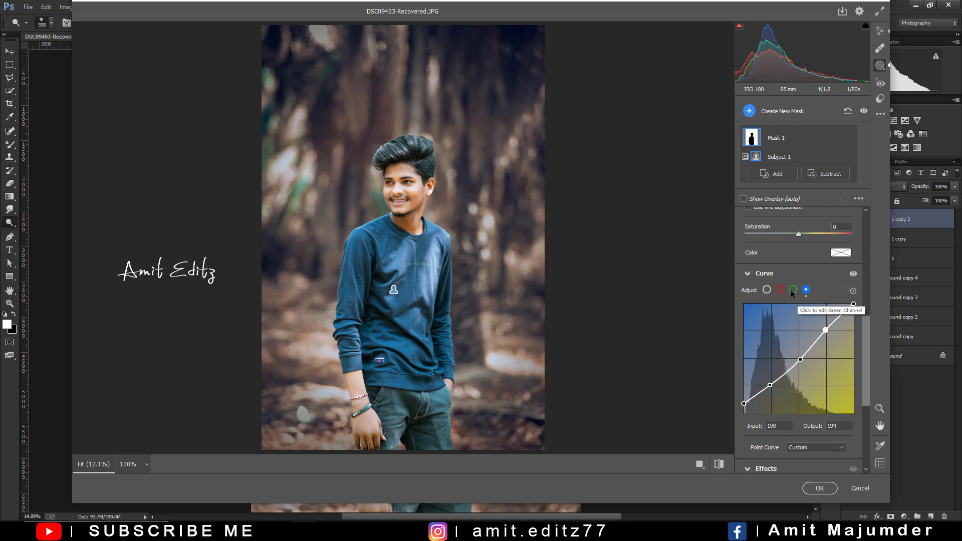
Add shadow, midtone and highlight points to the mask curve, lifting the black point.
left_click(772, 385)
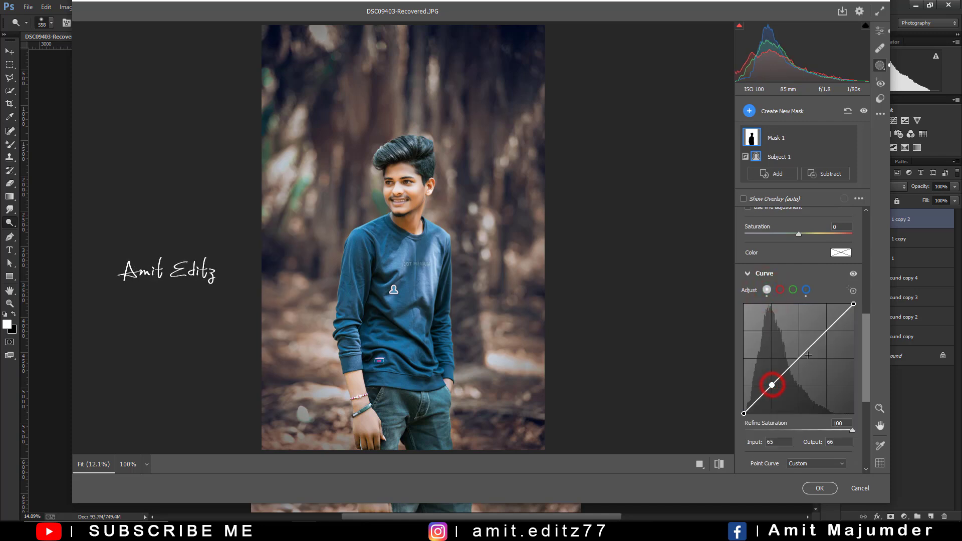
left_click(801, 356)
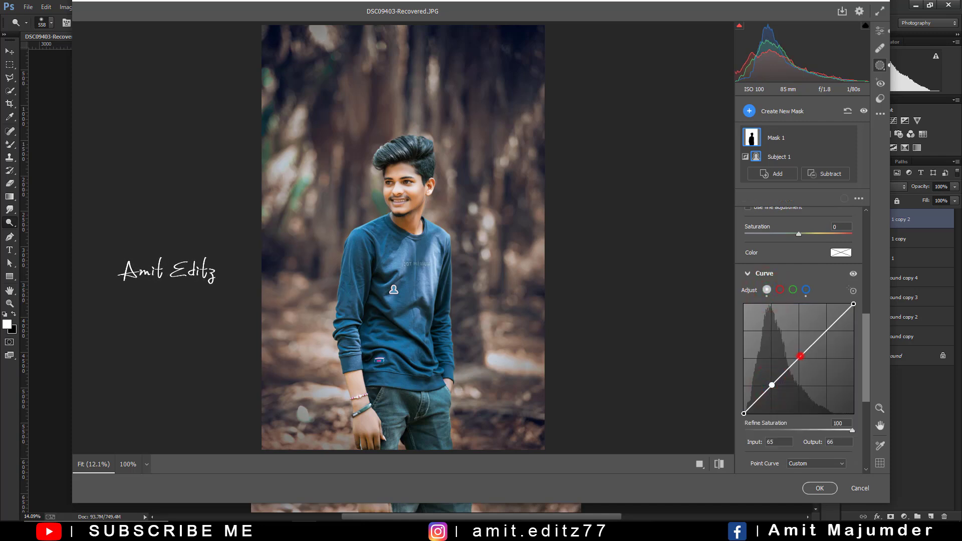
left_click(827, 331)
left_click_drag(743, 413, 744, 403)
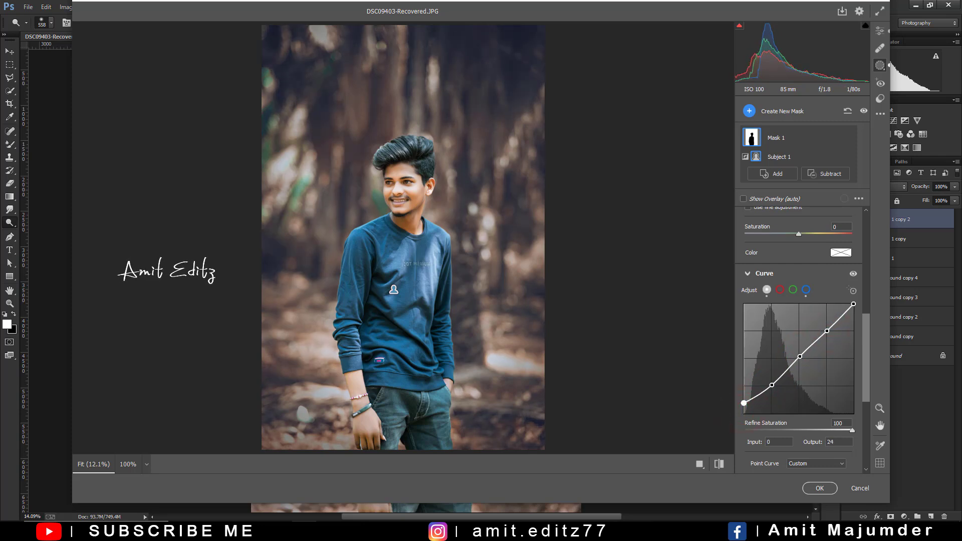
left_click(771, 385)
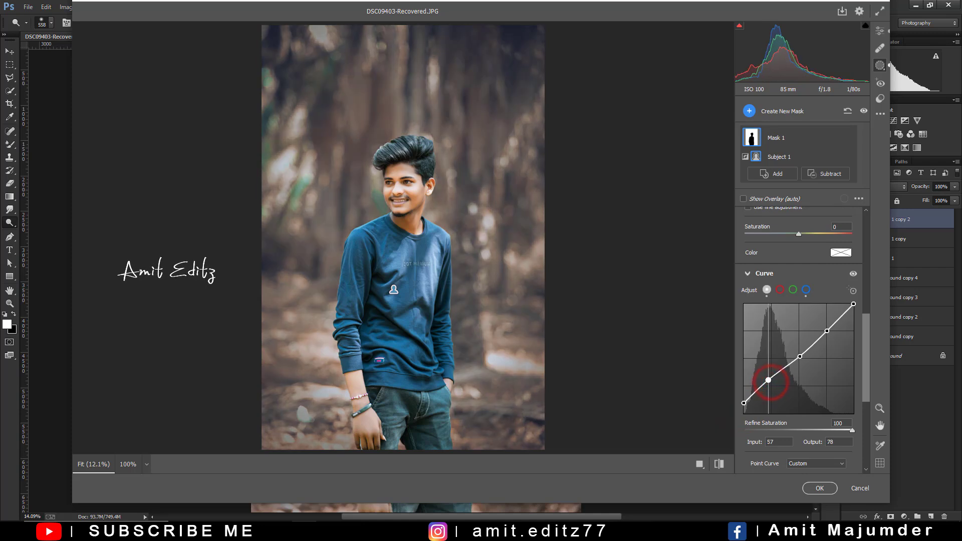
mouse_move(769, 383)
left_mouse_down()
mouse_move(773, 389)
mouse_move(797, 359)
left_mouse_up()
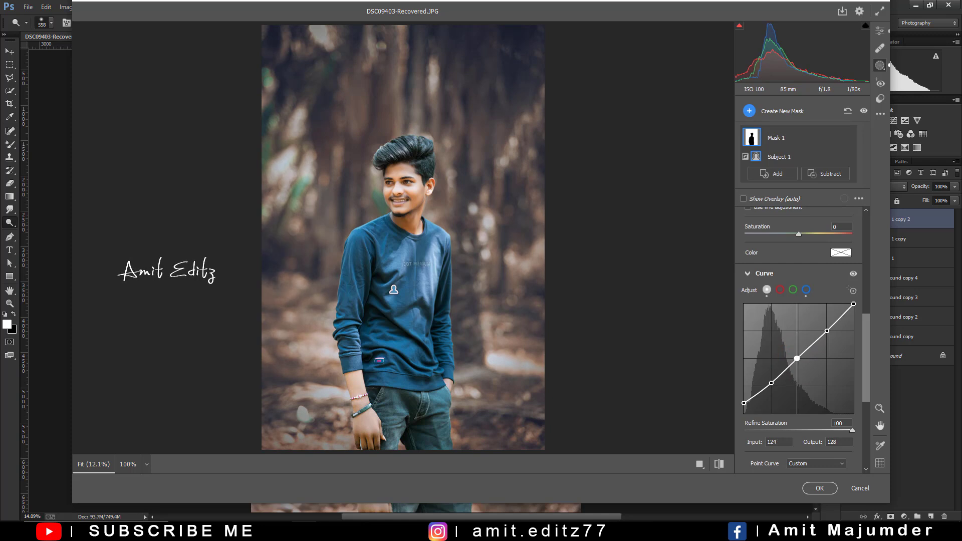
Delete the curve points so the mask's tone curve is a straight diagonal again.
left_click(797, 359, "ctrl")
left_click(772, 384)
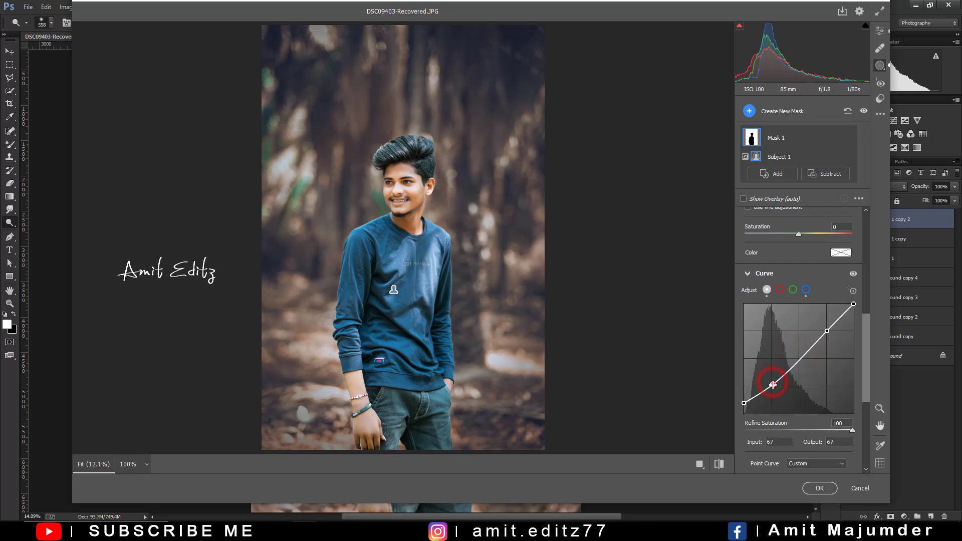
key("Delete")
left_click_drag(744, 403, 744, 408)
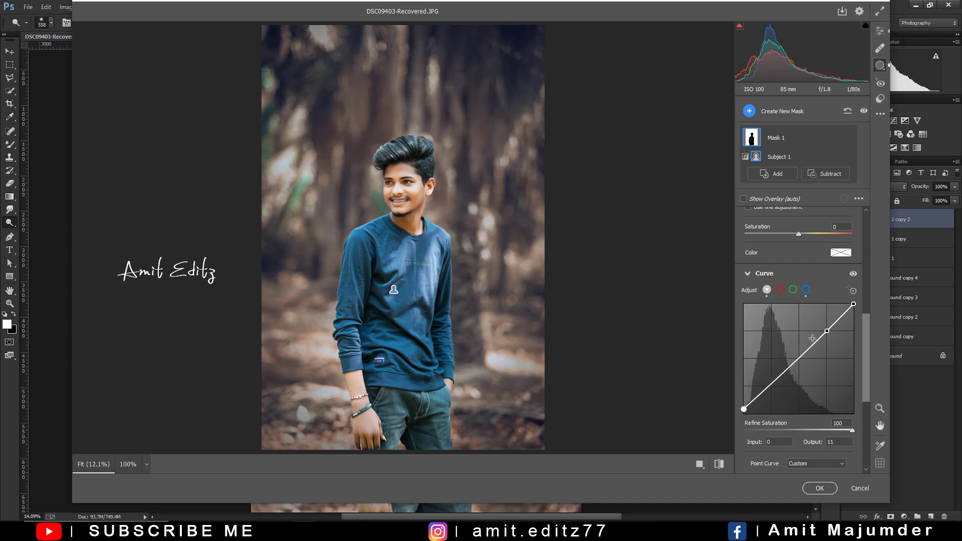
left_click(828, 331)
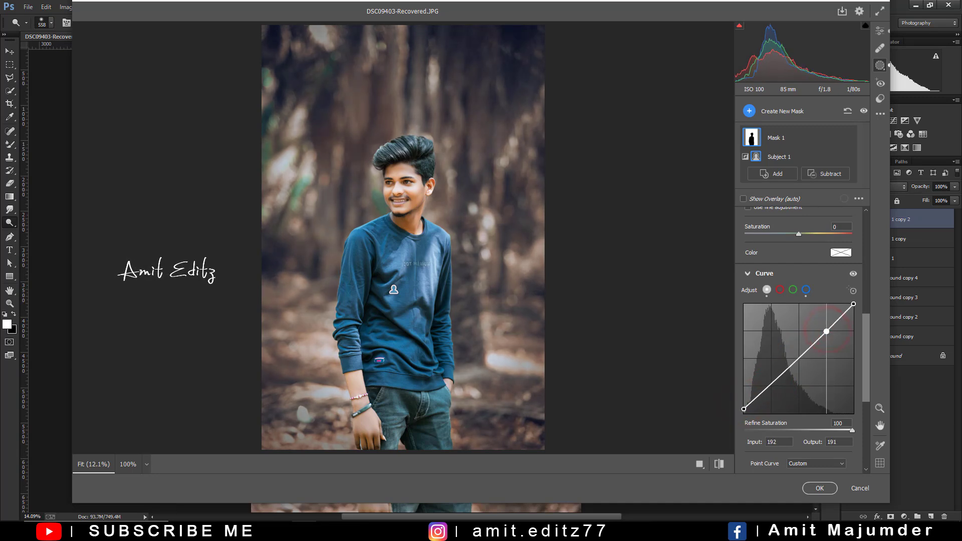
left_click_drag(827, 331, 827, 330)
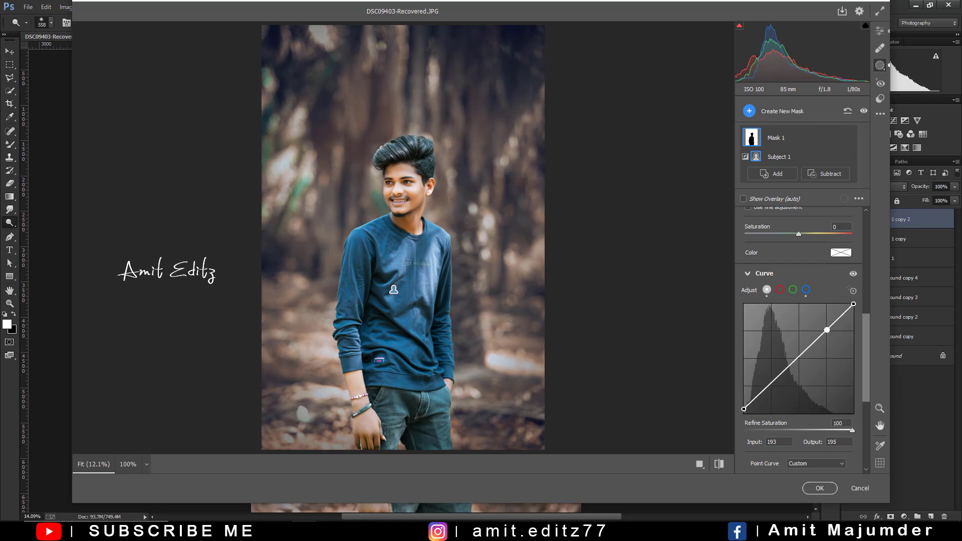
left_click(827, 330)
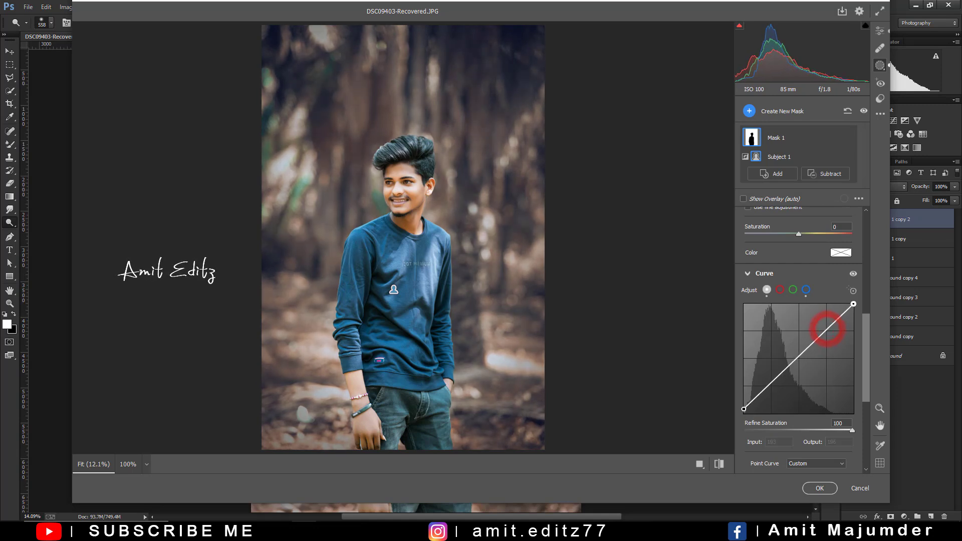
key("Delete")
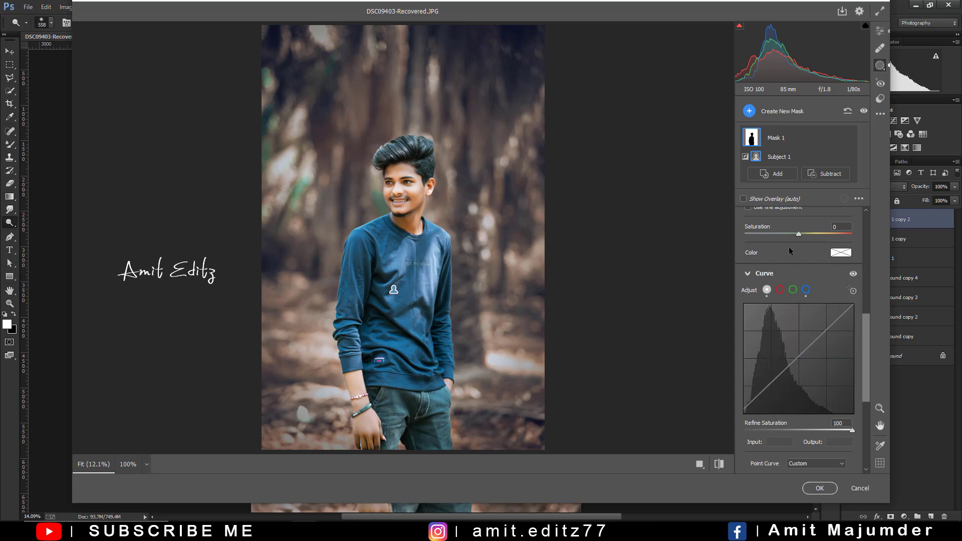
Try Mask 1 hue shifts, return hue to 0, and lower its Amount to 91.
scroll(792, 280, "up", 3)
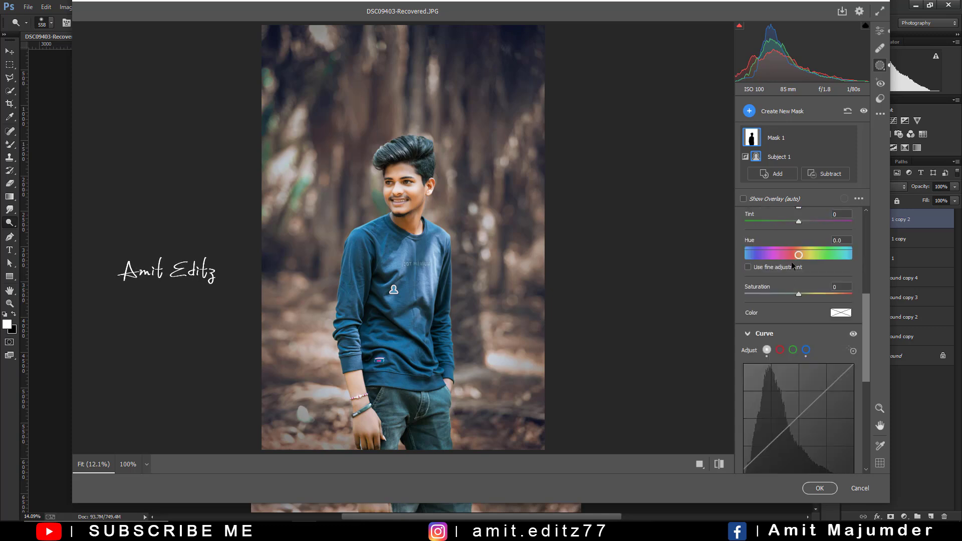
left_click_drag(802, 258, 793, 258)
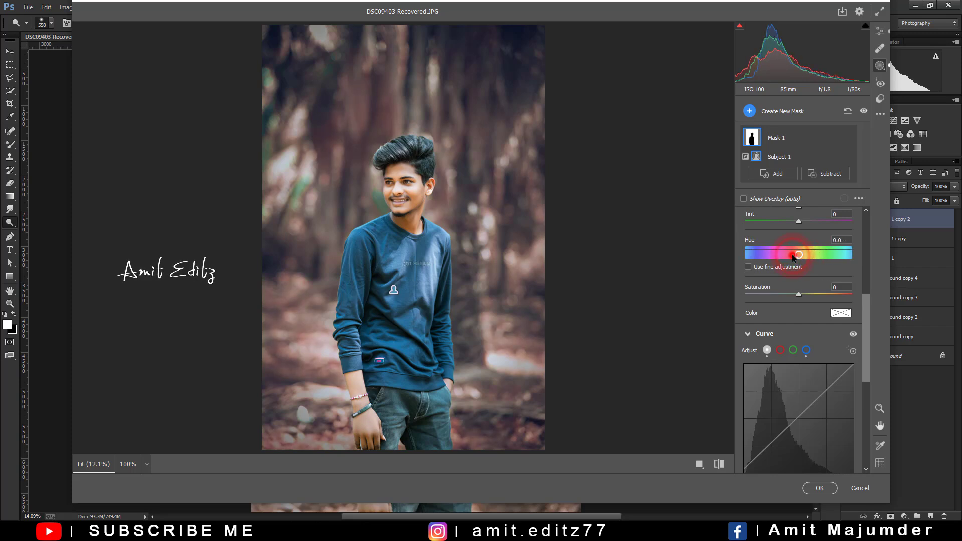
left_click_drag(793, 258, 800, 257)
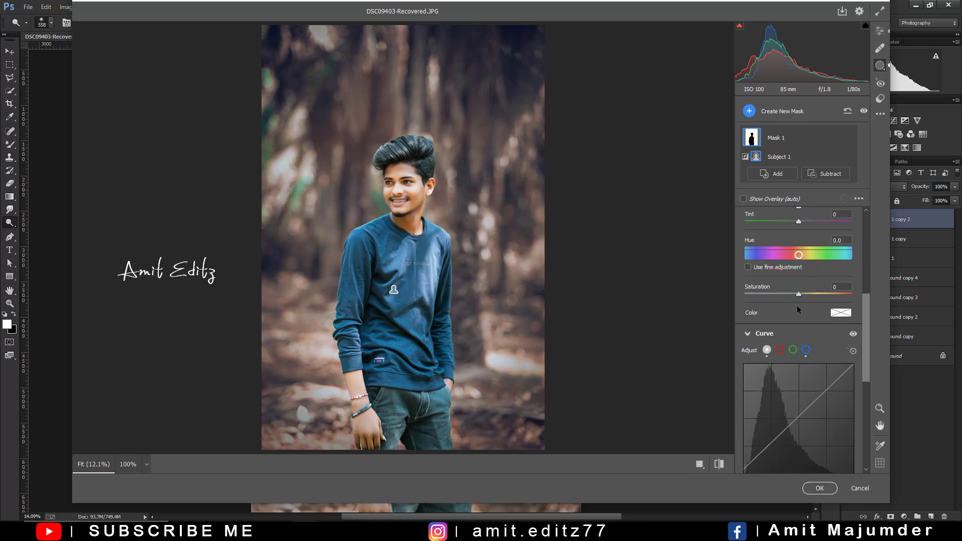
scroll(798, 309, "down", 8)
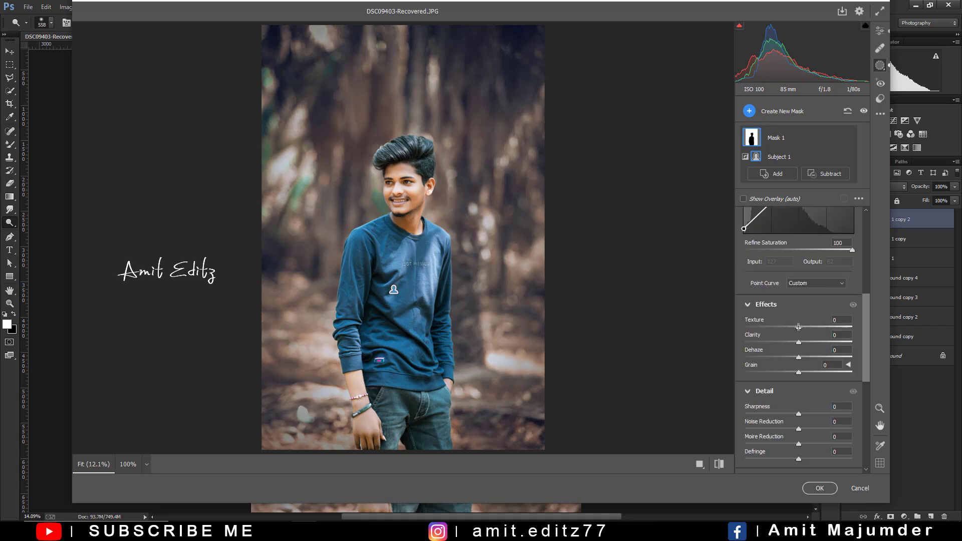
scroll(800, 341, "down", 2)
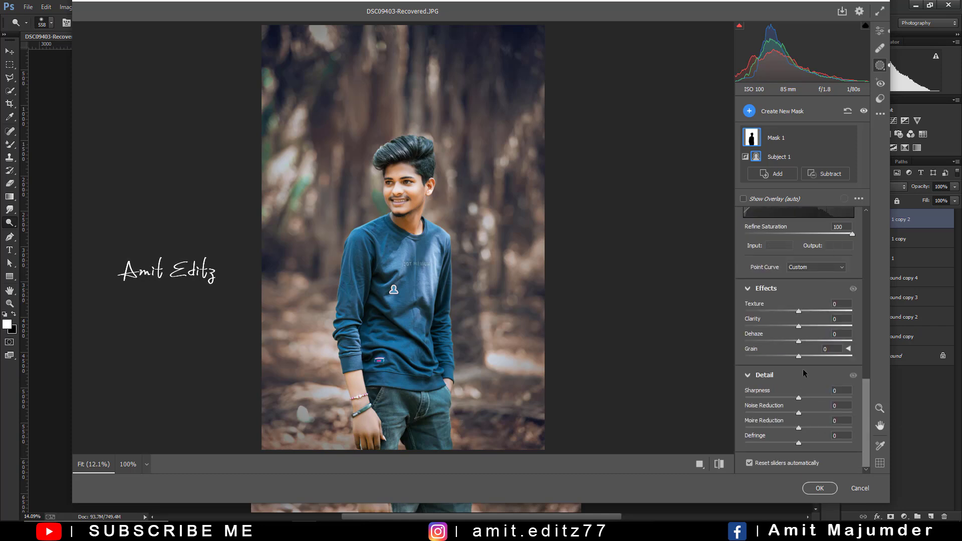
scroll(801, 356, "up", 4)
scroll(800, 350, "up", 3)
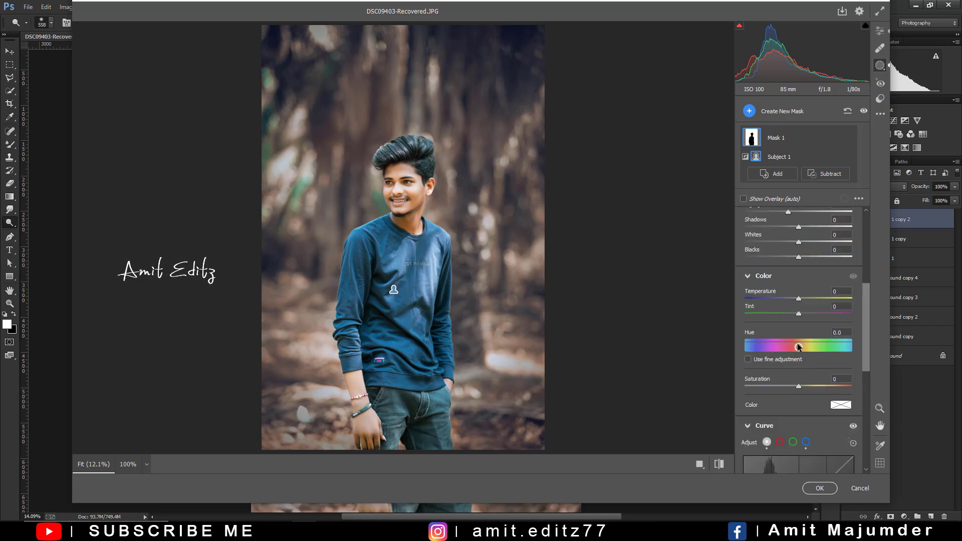
scroll(799, 345, "up", 3)
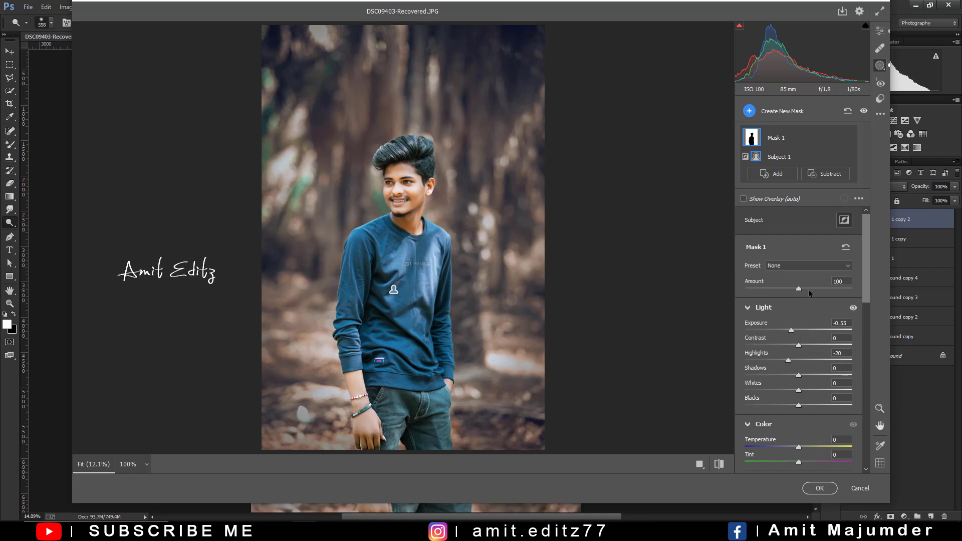
mouse_move(801, 289)
left_mouse_down()
mouse_move(768, 290)
mouse_move(790, 295)
left_mouse_up()
Invert Mask 1 to target the background, test a teal hue shift, reset it to 0, return to Edit.
left_click(844, 220)
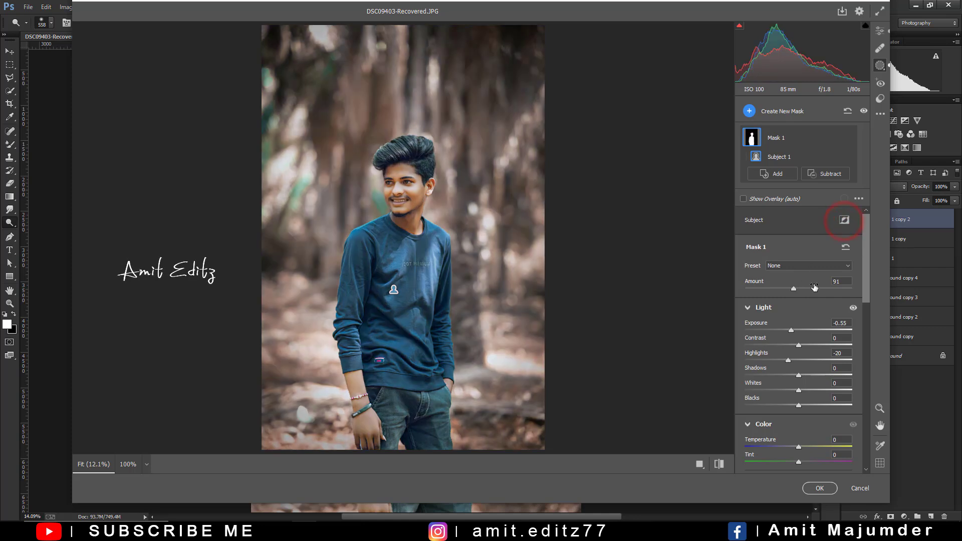
scroll(775, 383, "down", 2)
scroll(774, 383, "down", 2)
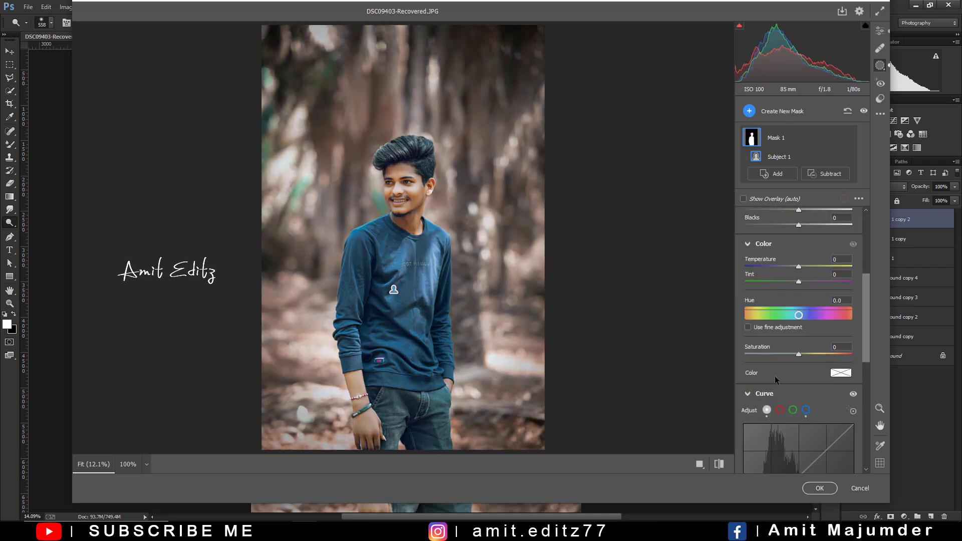
mouse_move(799, 315)
left_mouse_down()
mouse_move(808, 320)
mouse_move(775, 321)
mouse_move(797, 319)
left_mouse_up()
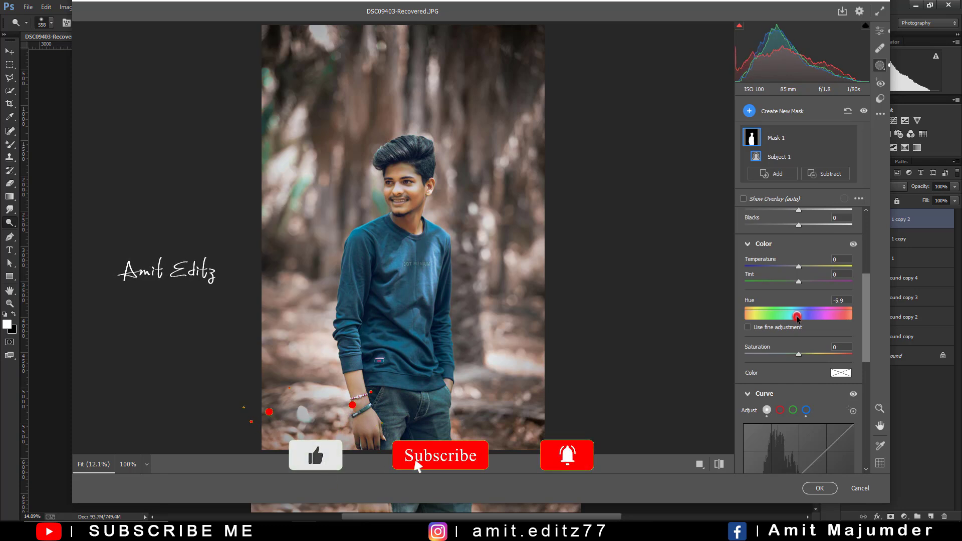
left_click_drag(797, 319, 799, 319)
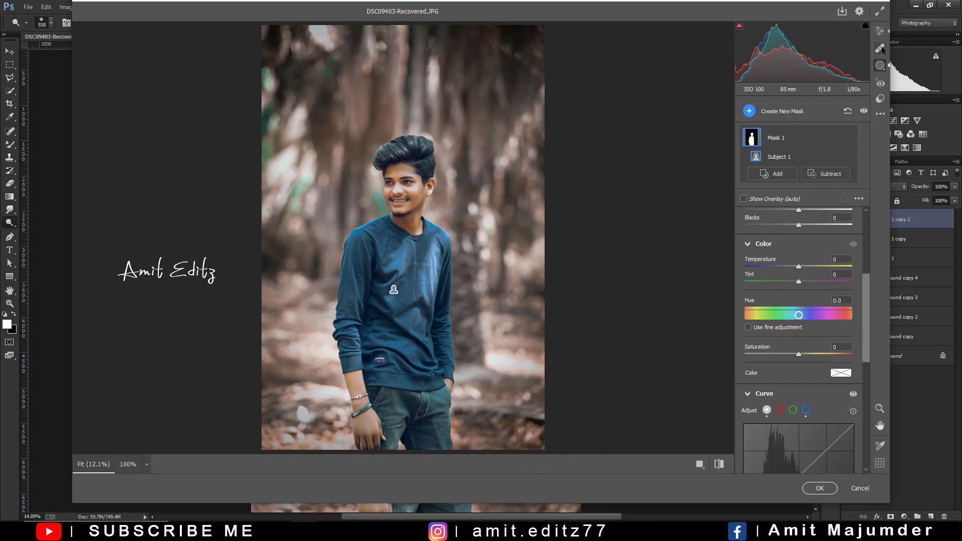
left_click(880, 31)
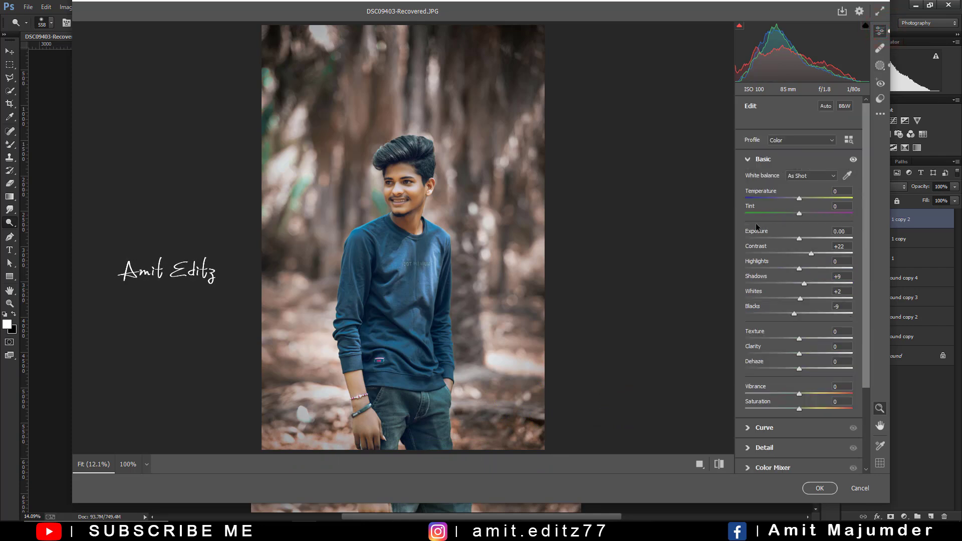
Try a darker exposure on the mask, then reset Exposure to 0.
left_click(880, 65)
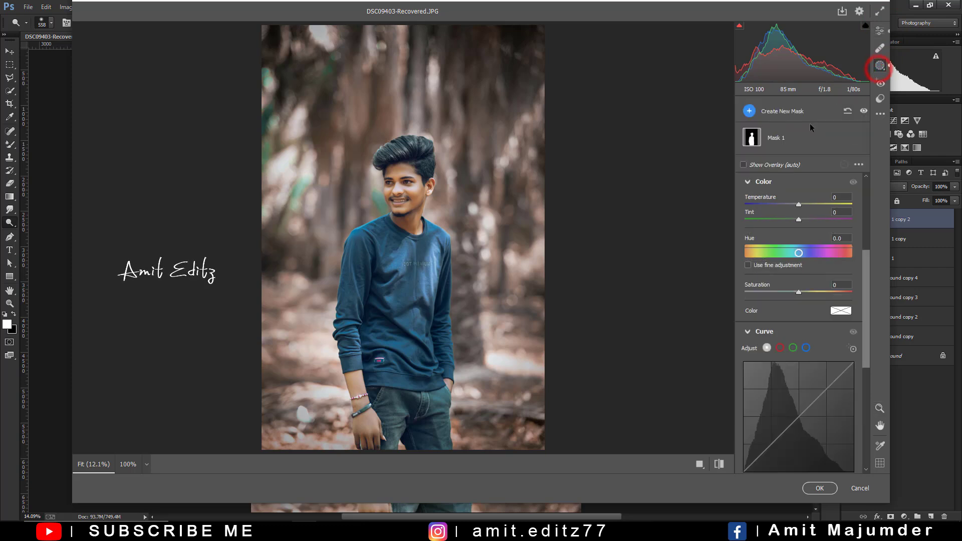
scroll(794, 286, "up", 2)
scroll(797, 278, "up", 4)
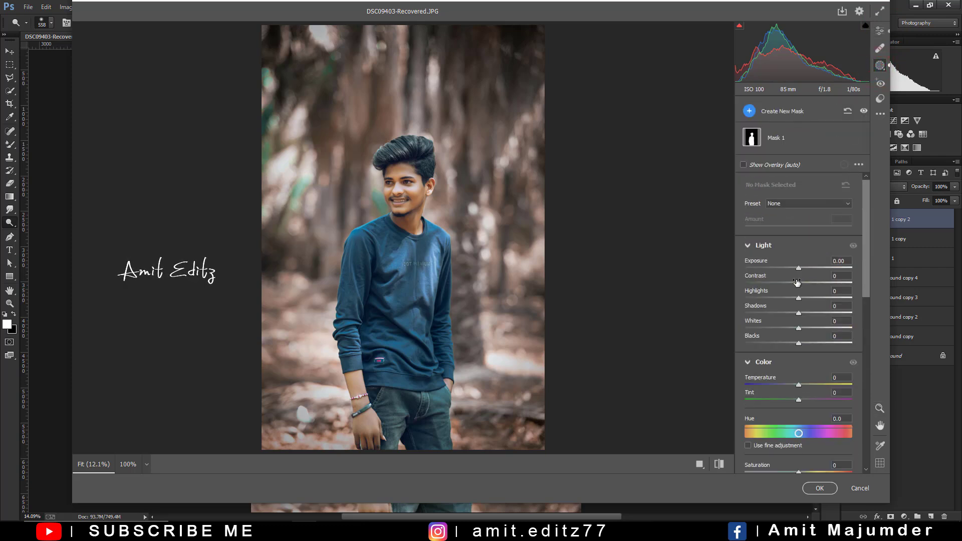
left_click_drag(798, 268, 789, 269)
double_click(782, 267)
mouse_move(781, 138)
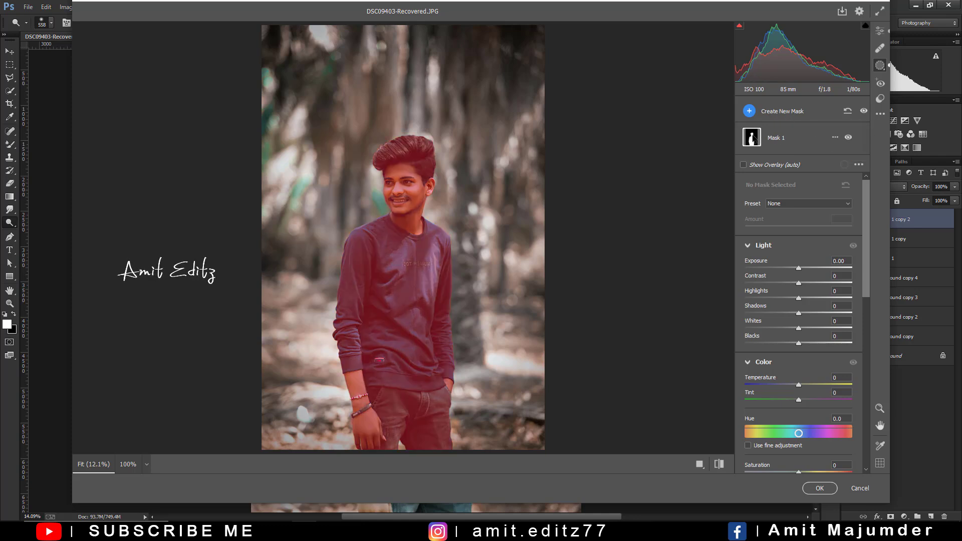
Turn off Subject invert on Mask 1, then go back to the global Edit panel.
left_click(752, 138)
left_click(845, 219)
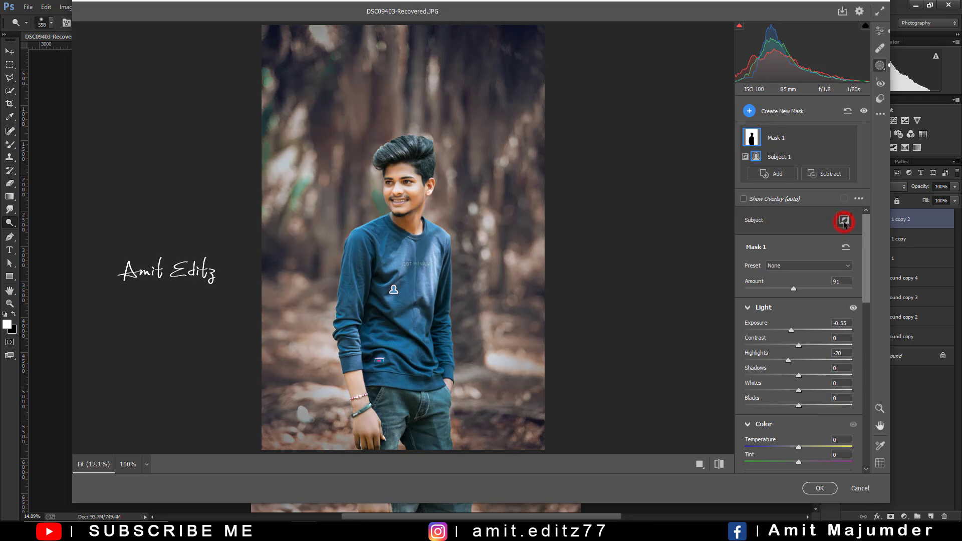
left_click(880, 30)
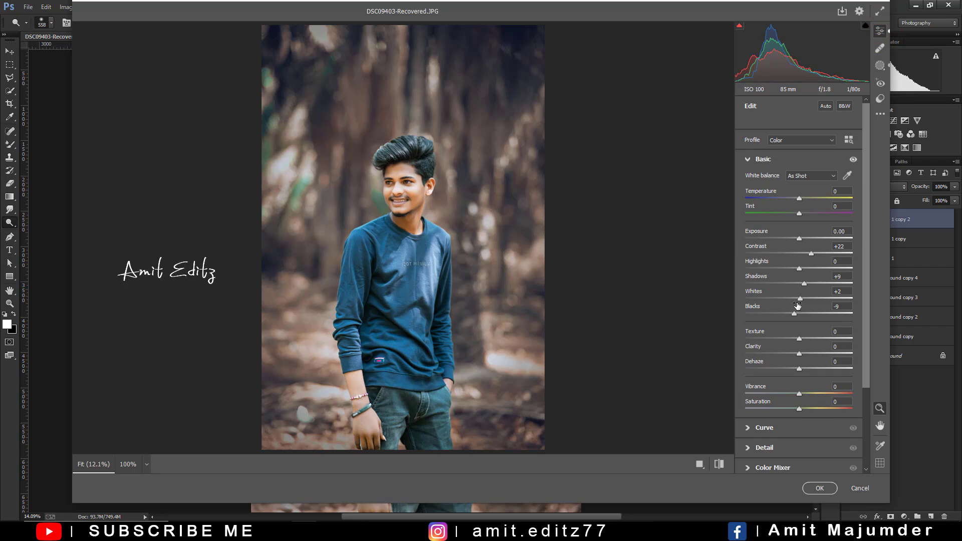
Set Shadows +54, Whites -30 and Blacks -30, and lower Blues saturation in Color Mixer.
mouse_move(801, 281)
left_mouse_down()
mouse_move(836, 278)
mouse_move(767, 281)
mouse_move(827, 282)
left_mouse_up()
mouse_move(786, 310)
left_mouse_down()
mouse_move(830, 311)
mouse_move(769, 311)
mouse_move(794, 312)
mouse_move(777, 301)
mouse_move(783, 313)
left_mouse_up()
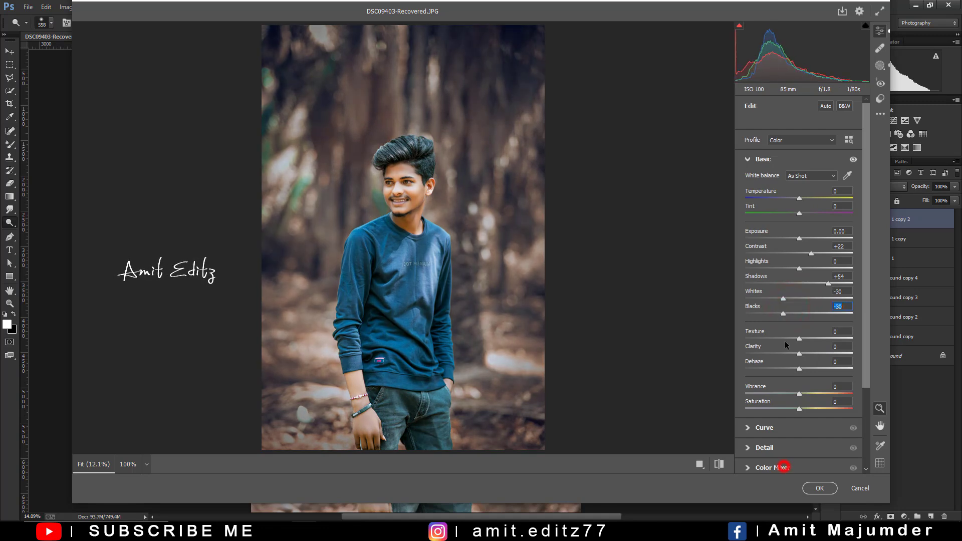
left_click(779, 468)
mouse_move(799, 351)
left_mouse_down()
mouse_move(770, 351)
mouse_move(793, 351)
left_mouse_up()
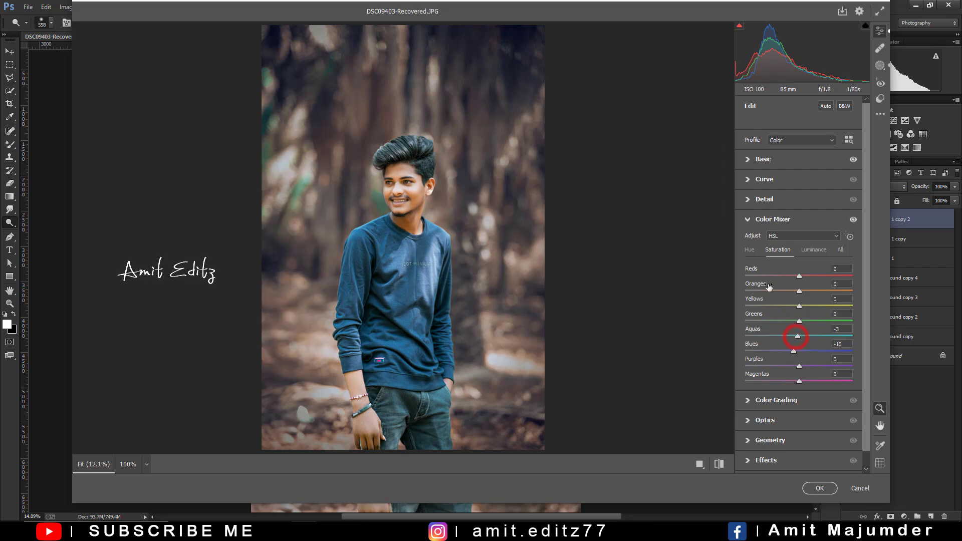
Shift the Aqua hue and desaturate Blues further in the Color Mixer.
left_click(749, 250)
mouse_move(800, 336)
left_mouse_down()
mouse_move(730, 337)
mouse_move(792, 351)
left_mouse_up()
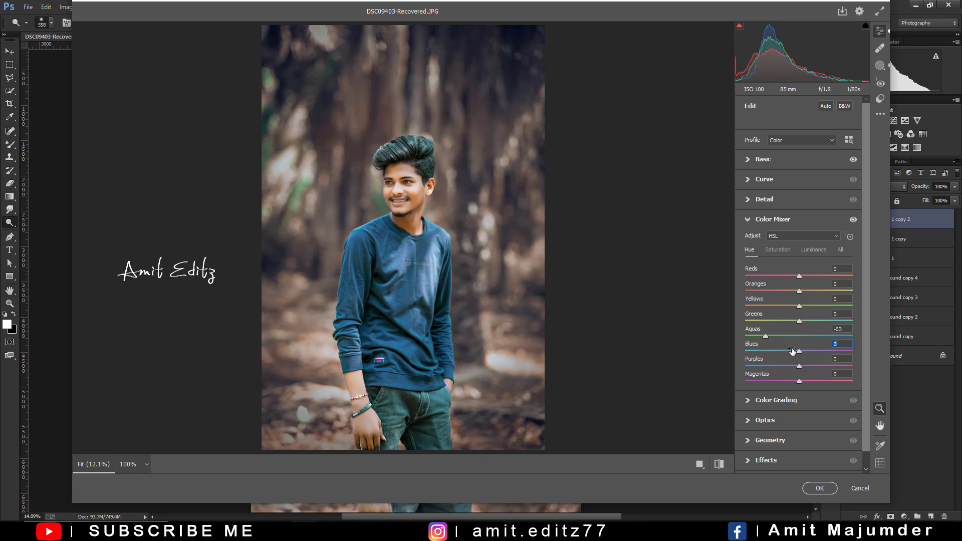
left_click(778, 250)
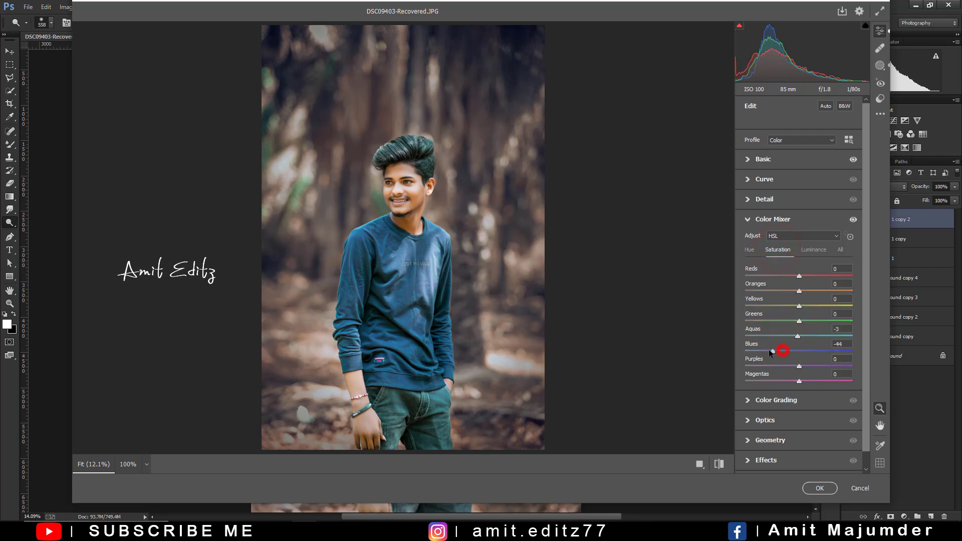
left_click_drag(769, 351, 788, 352)
Set luminance Blues -33 and Oranges +14, saturation Oranges -7, and apply Camera Raw.
left_click(814, 249)
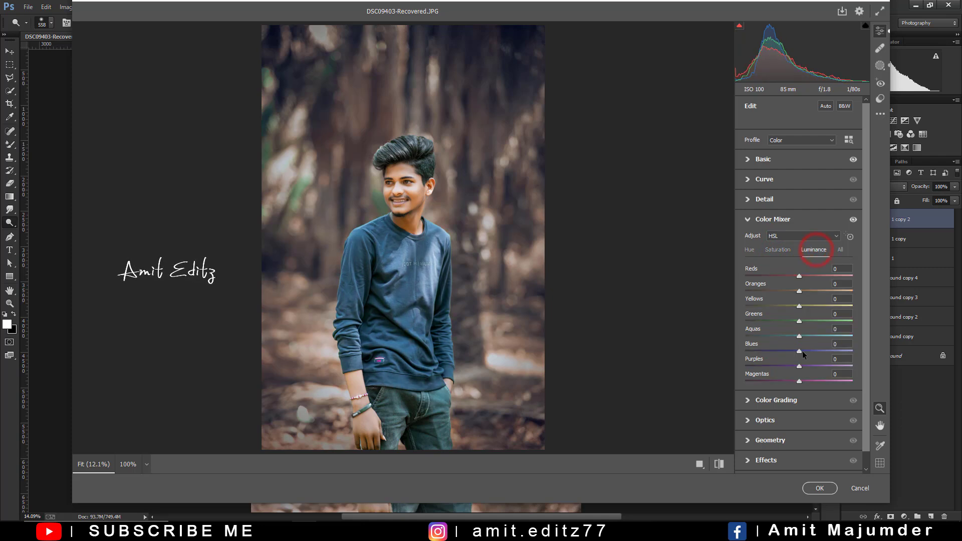
mouse_move(801, 352)
left_mouse_down()
mouse_move(782, 352)
mouse_move(798, 353)
left_mouse_up()
mouse_move(798, 289)
left_mouse_down()
mouse_move(806, 288)
mouse_move(788, 289)
left_mouse_up()
left_click(778, 250)
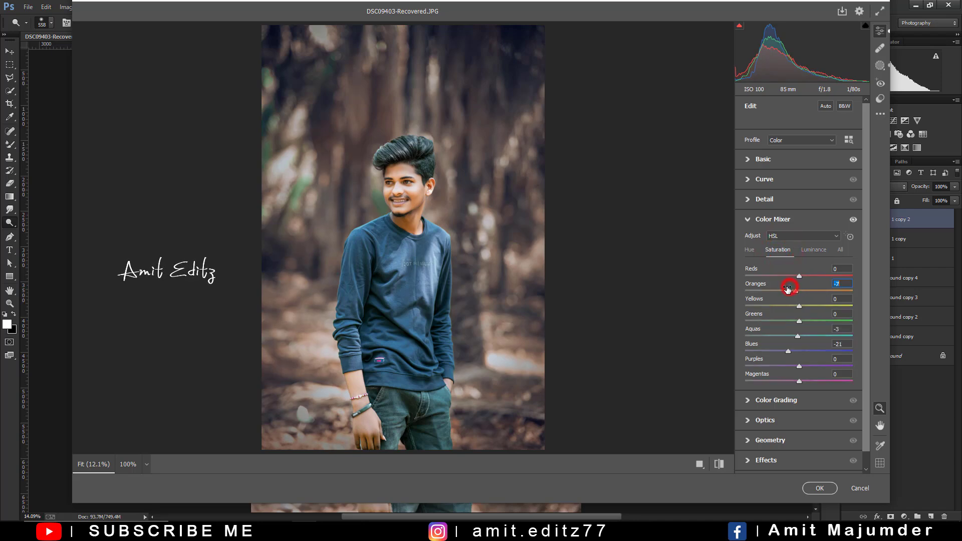
left_click(816, 487)
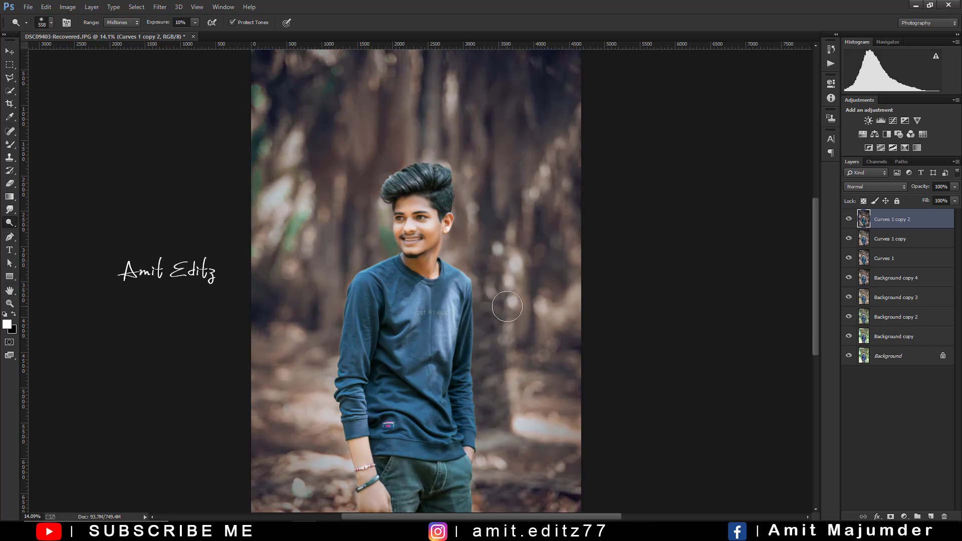
Duplicate Curves 1 copy 2 and add a Selective Color layer with Reds Cyan -3.
scroll(508, 307, "down", 2)
scroll(508, 307, "up", 1)
left_click_drag(915, 219, 931, 516)
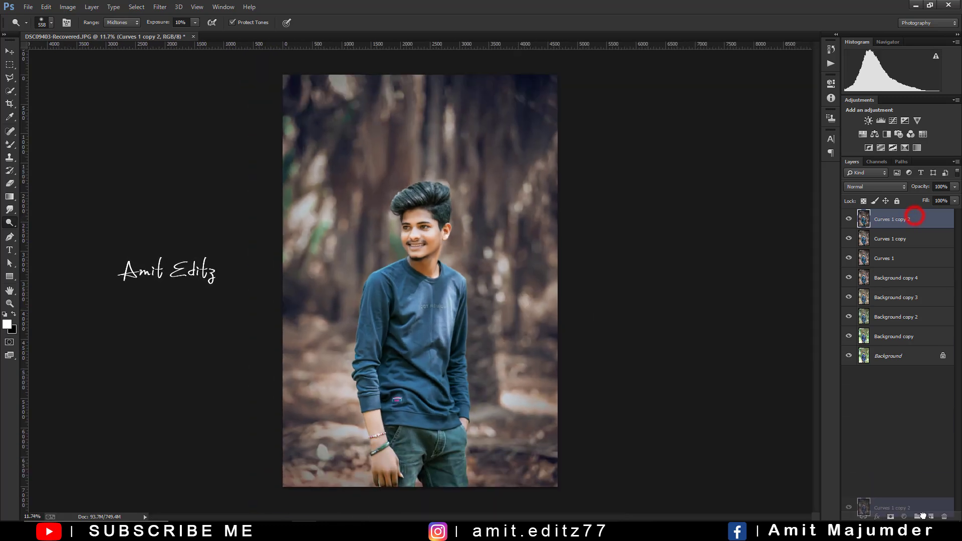
left_click(904, 516)
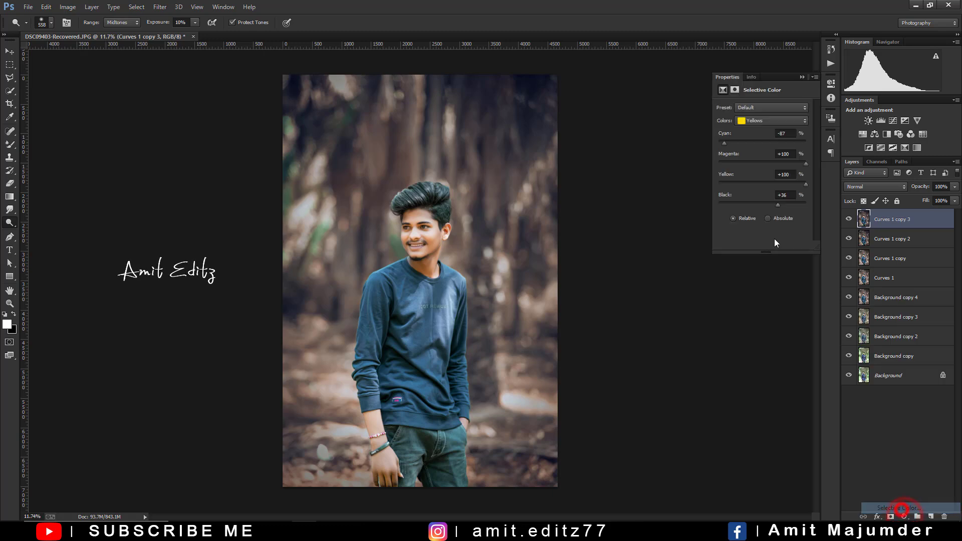
left_click(765, 121)
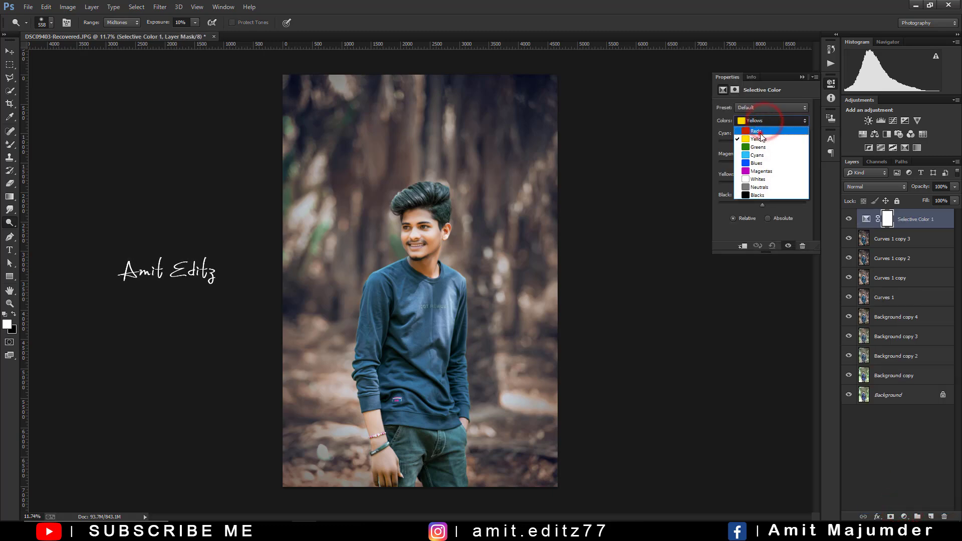
left_click(759, 114)
mouse_move(762, 137)
left_mouse_down()
mouse_move(755, 146)
mouse_move(798, 146)
mouse_move(757, 149)
mouse_move(770, 145)
left_mouse_up()
Set Selective Color Blacks to Cyan +3, Magenta +5, Black +3.
left_click(755, 120)
left_click(756, 194)
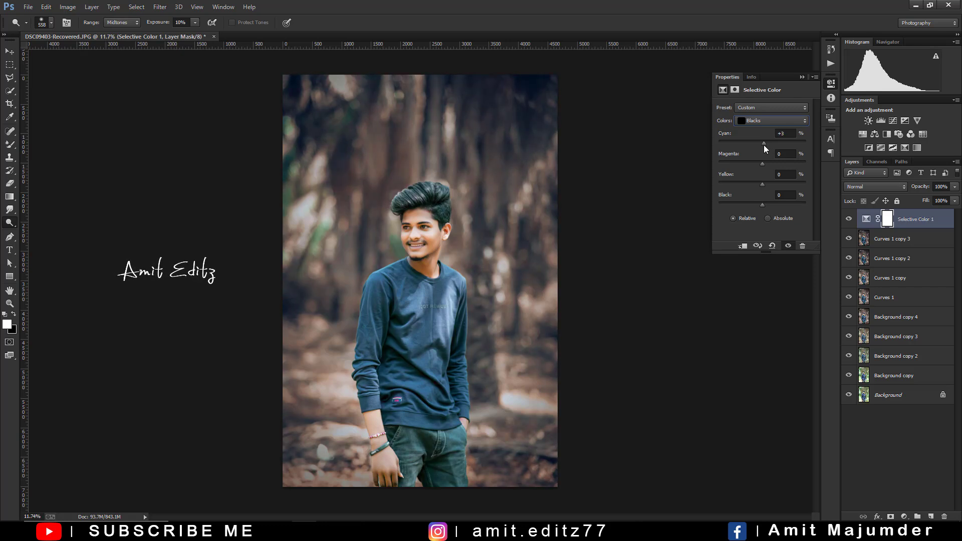
left_click_drag(762, 163, 763, 164)
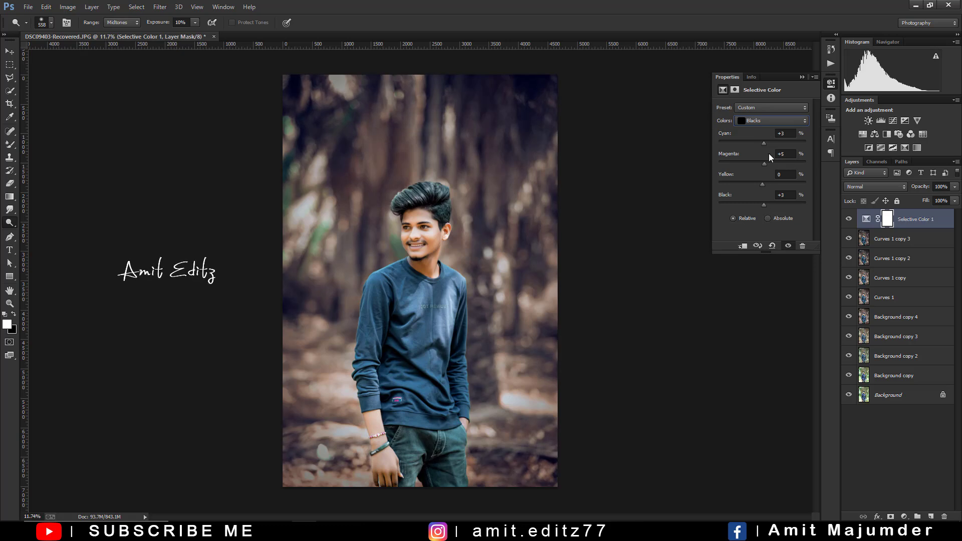
left_click(766, 122)
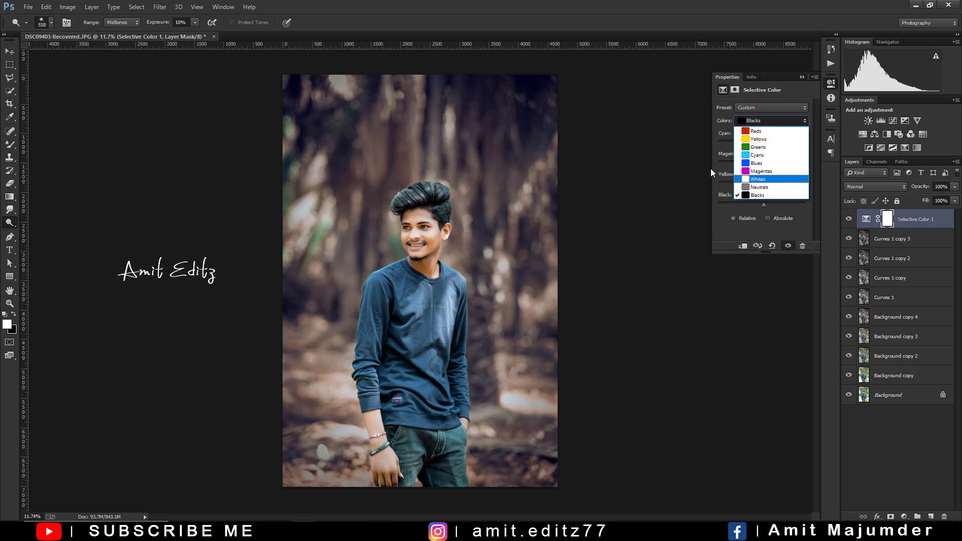
left_click(615, 147)
Merge Selective Color 1 with the two curves copies and duplicate the merged layer.
left_click(897, 239, "shift")
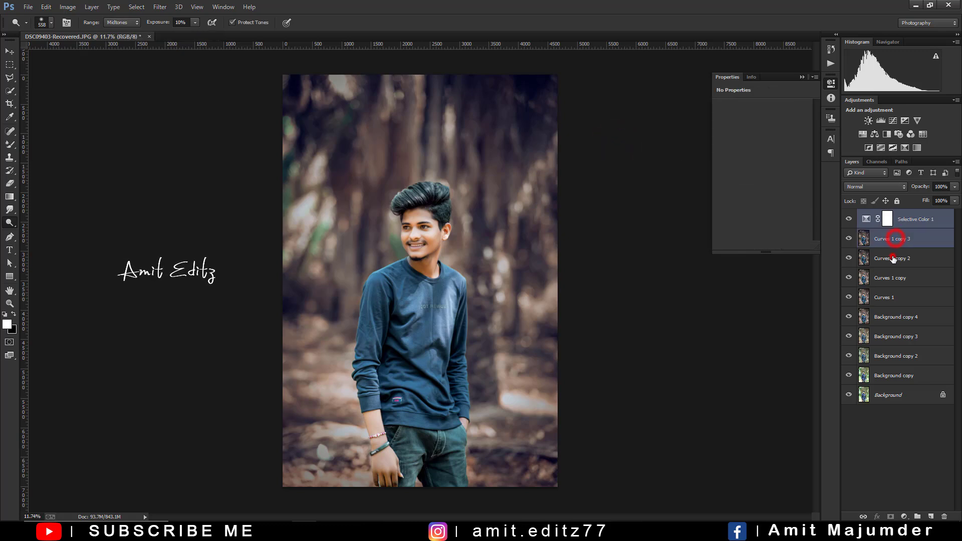
left_click(896, 258, "shift")
right_click(896, 258)
left_click(792, 364)
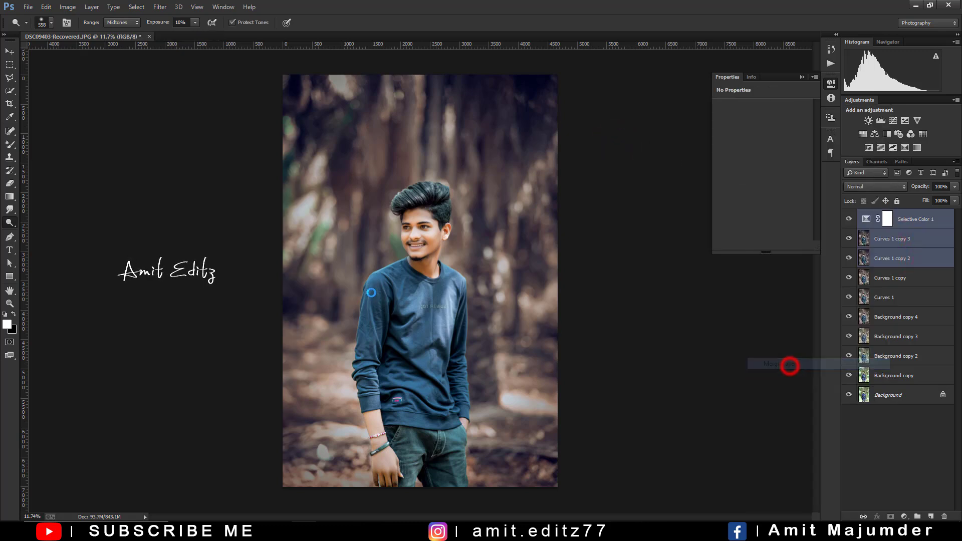
mouse_move(896, 219)
left_mouse_down()
mouse_move(907, 406)
mouse_move(931, 516)
left_mouse_up()
Select the Highlights via Color Range and copy them to a new layer.
left_click(137, 6)
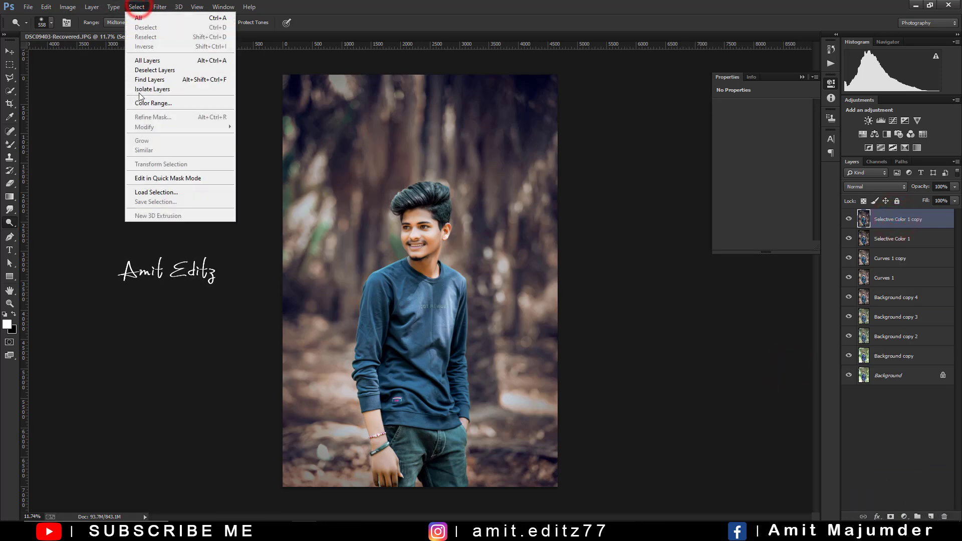
left_click(150, 105)
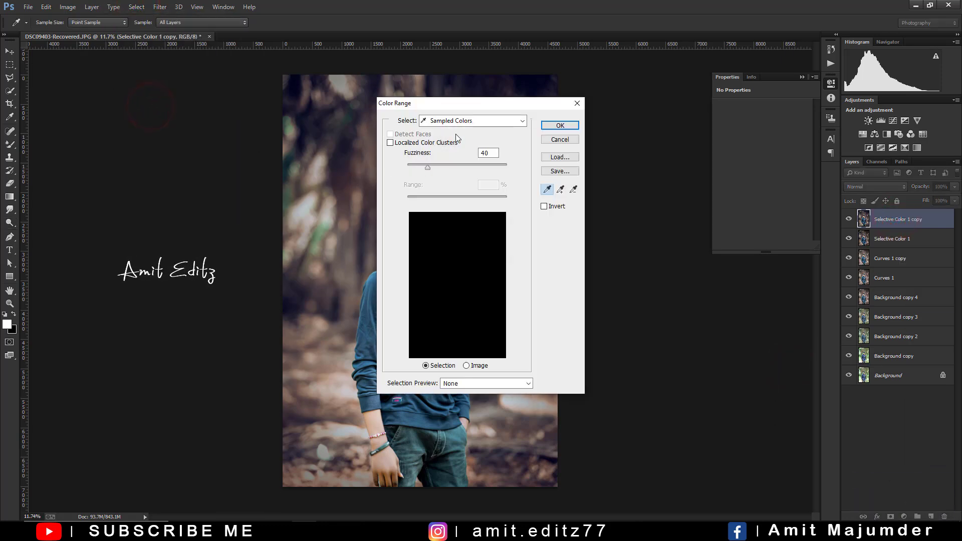
left_click(453, 120)
left_click(446, 220)
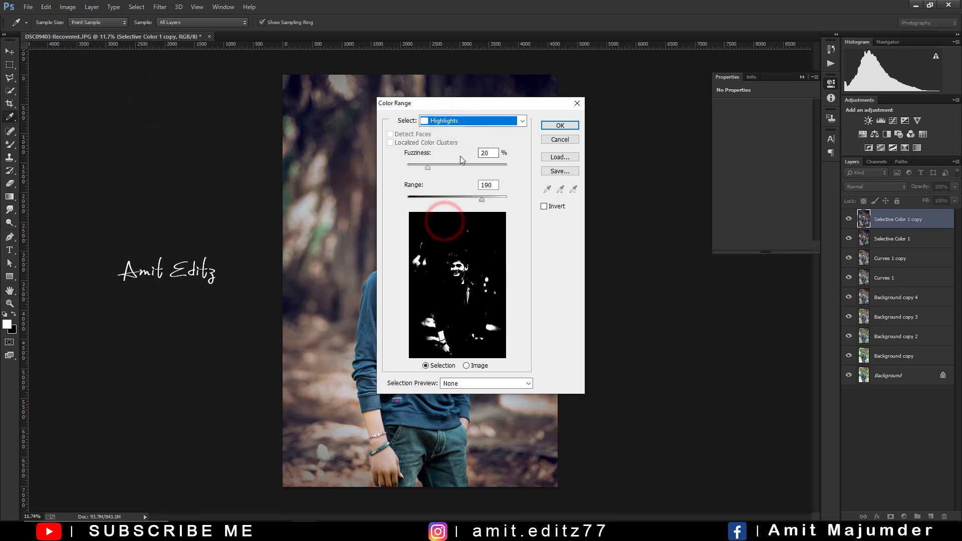
left_click(560, 126)
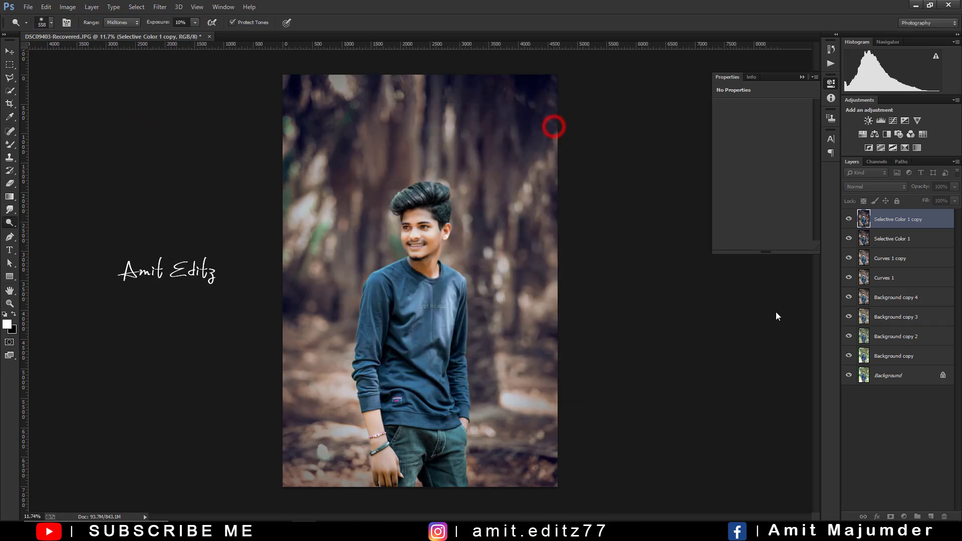
key("ctrl+j")
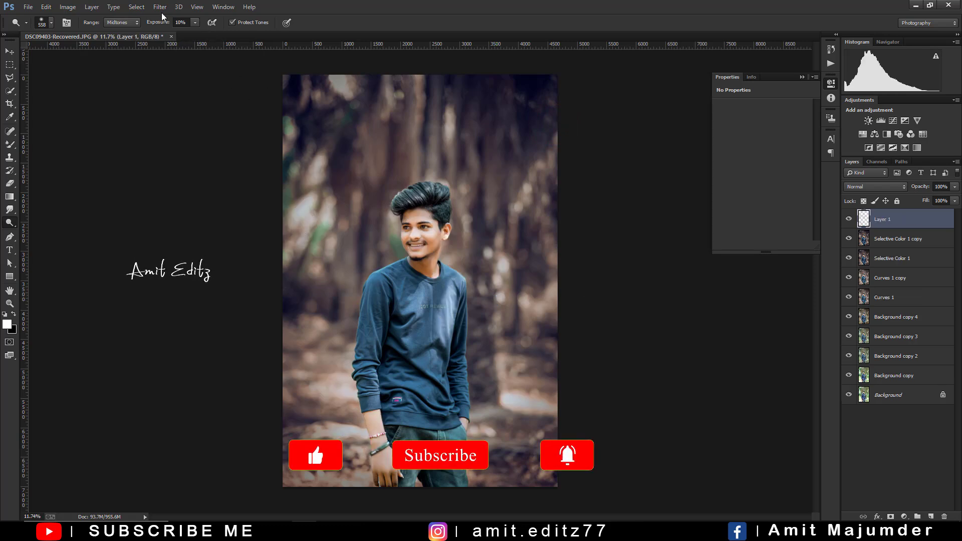
Apply a Gaussian Blur with a 177.5-pixel radius to Layer 1.
left_click(160, 7)
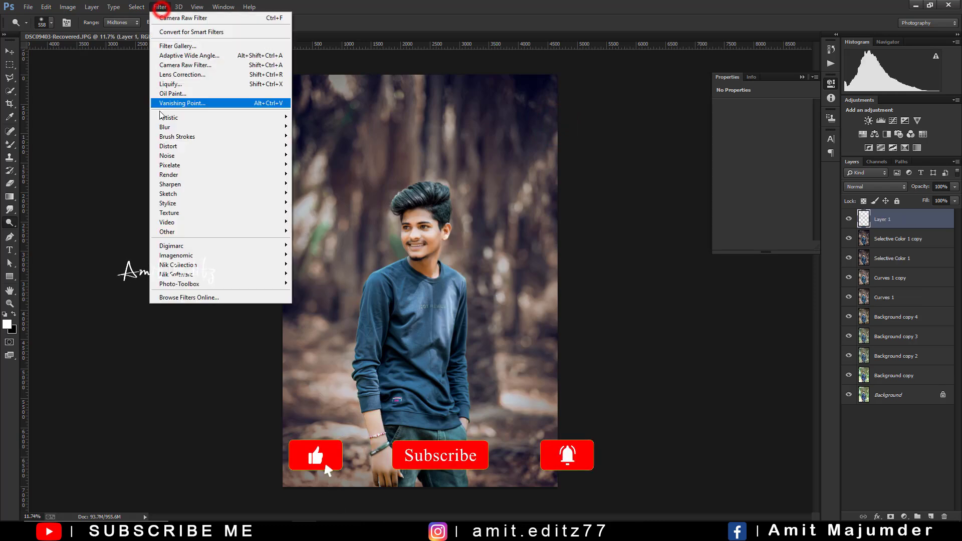
mouse_move(164, 127)
left_click(321, 195)
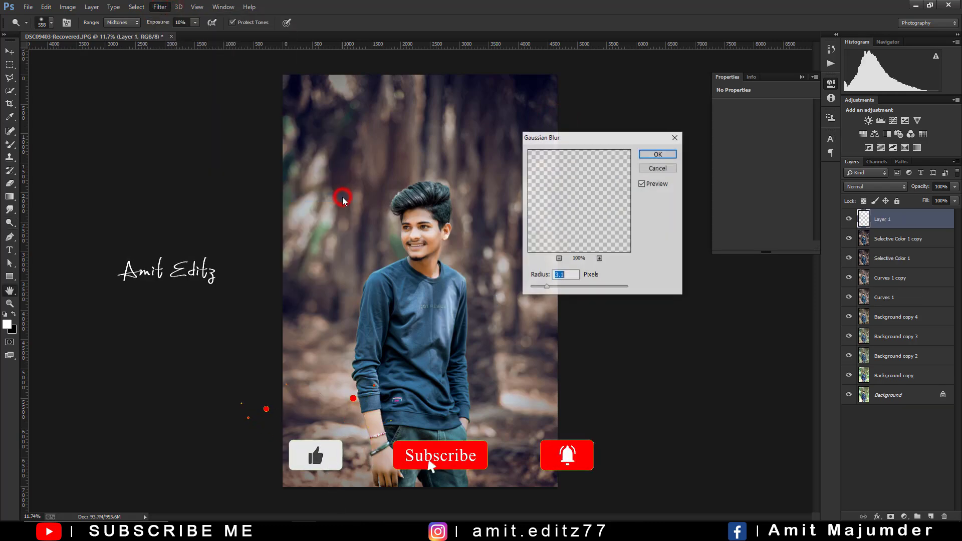
left_click(606, 287)
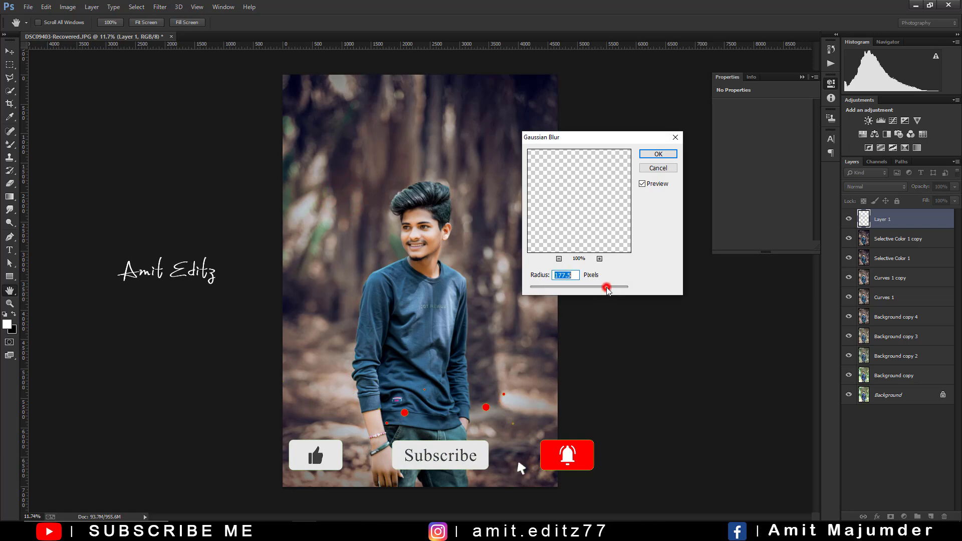
left_click(660, 155)
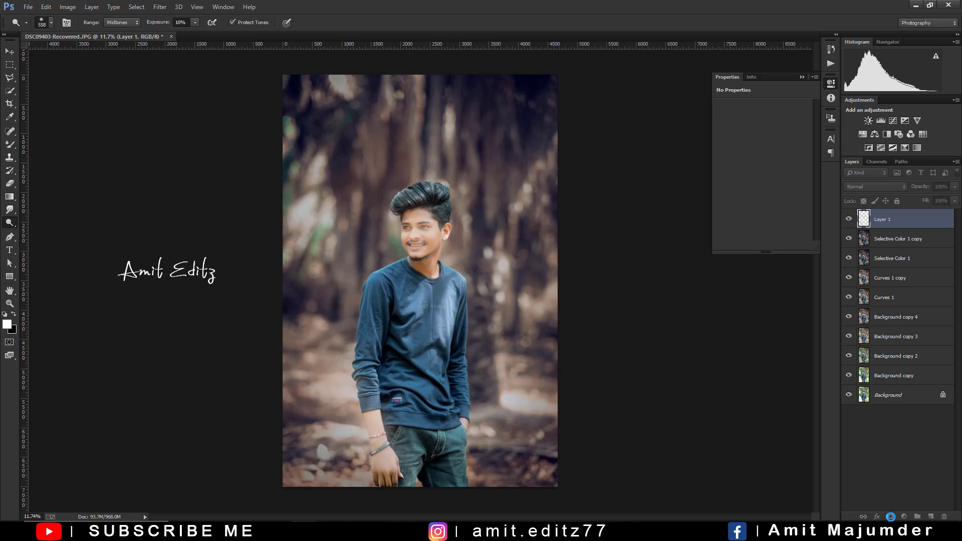
Add an inverted black layer mask to Layer 1 and set it to Screen.
left_click(890, 517)
left_click(871, 186)
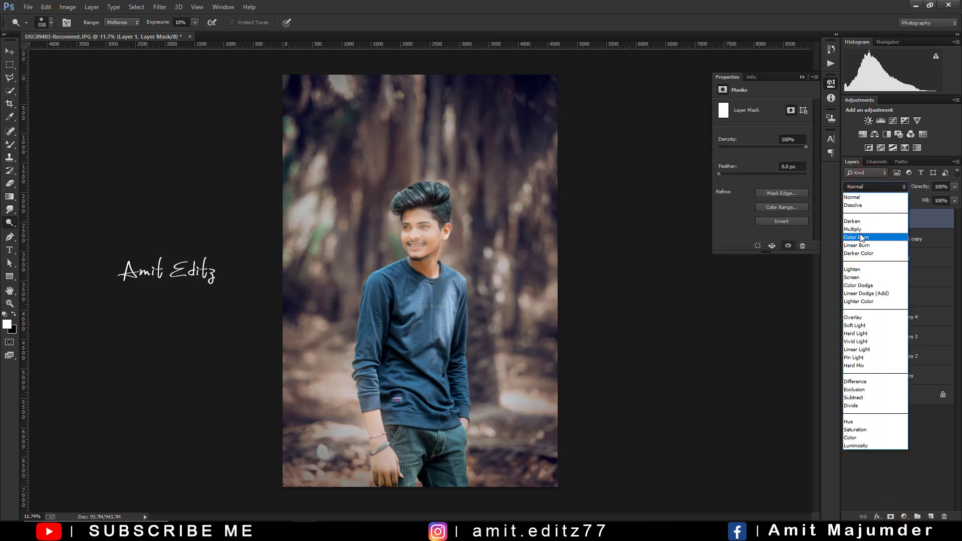
left_click(858, 277)
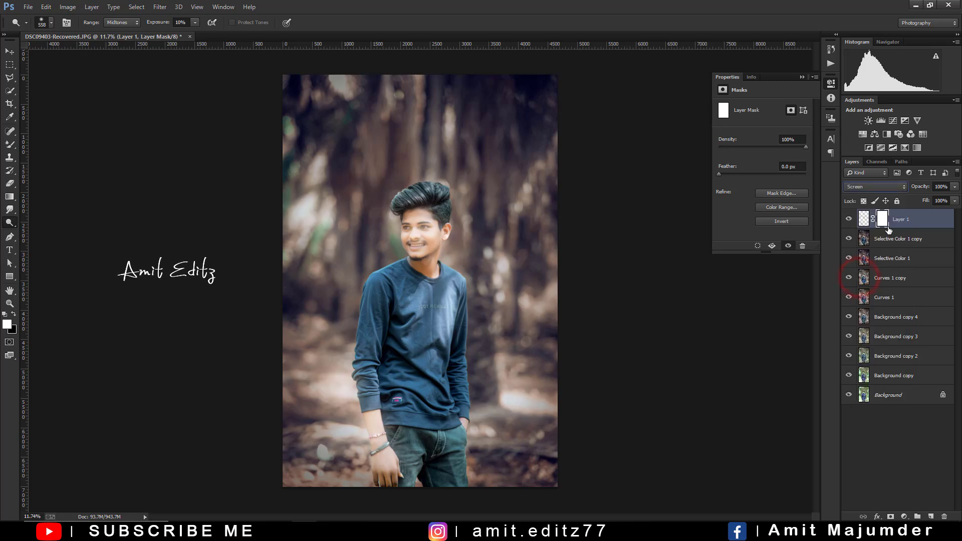
key("ctrl+i")
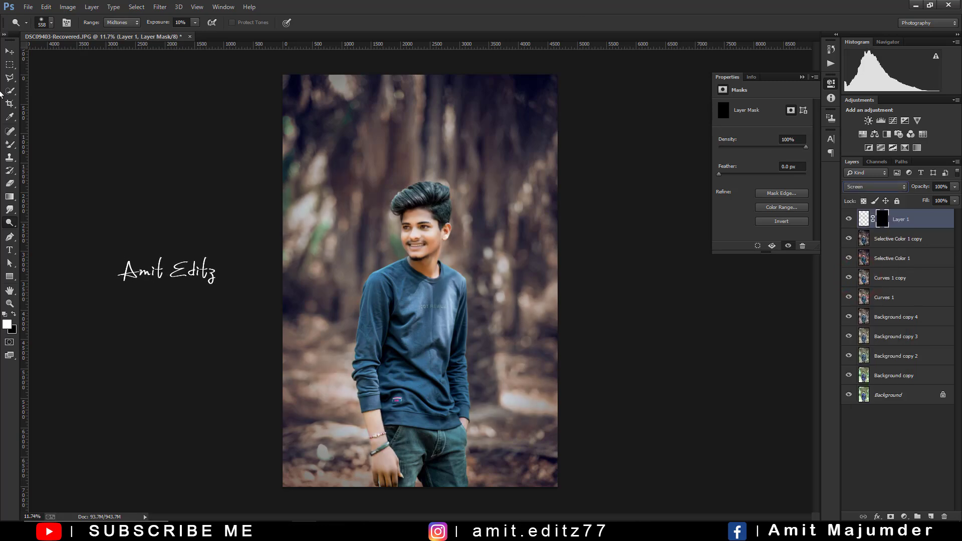
Paint first white glow spots into the mask with the Brush, resizing it to about 1160.
right_click(9, 144)
left_click(55, 144)
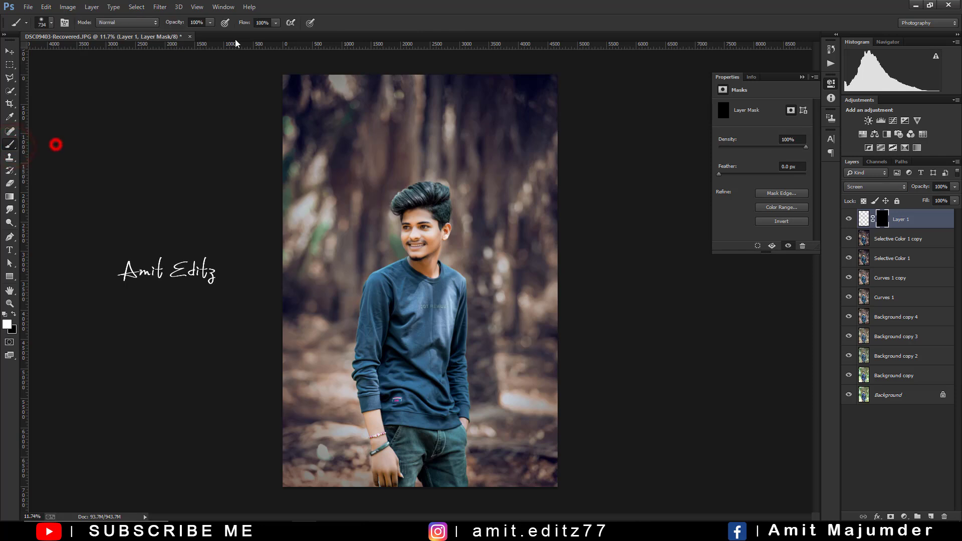
left_click(518, 391)
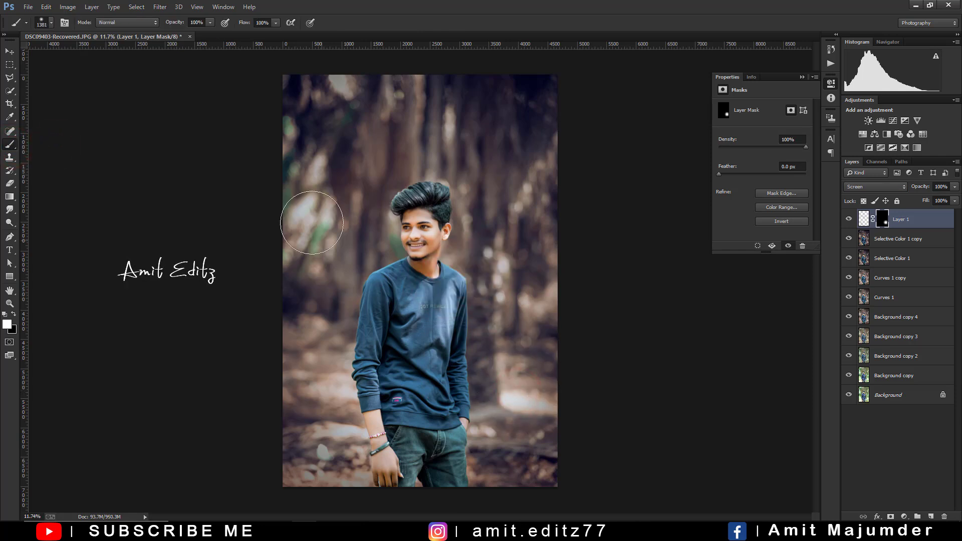
left_click(306, 213)
right_click(366, 237, "alt")
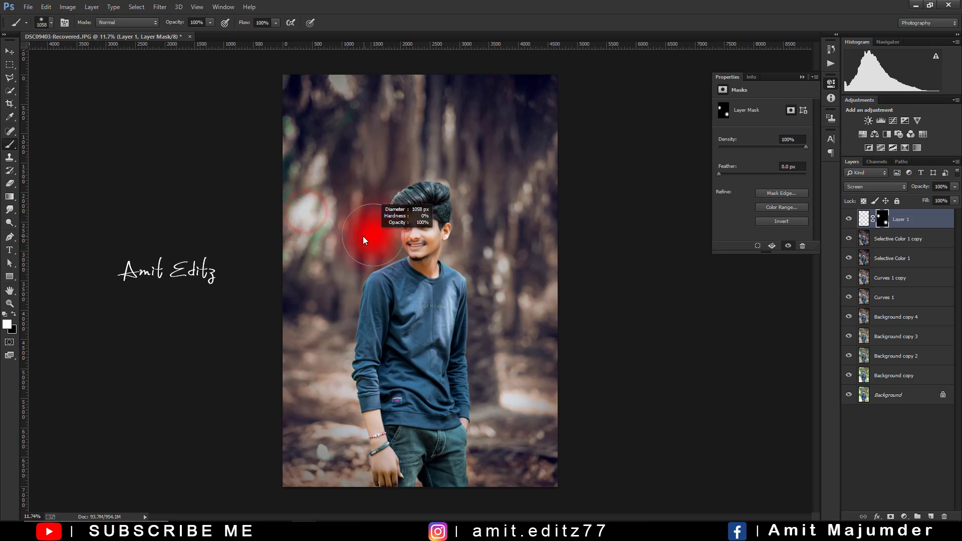
right_click(364, 233, "alt")
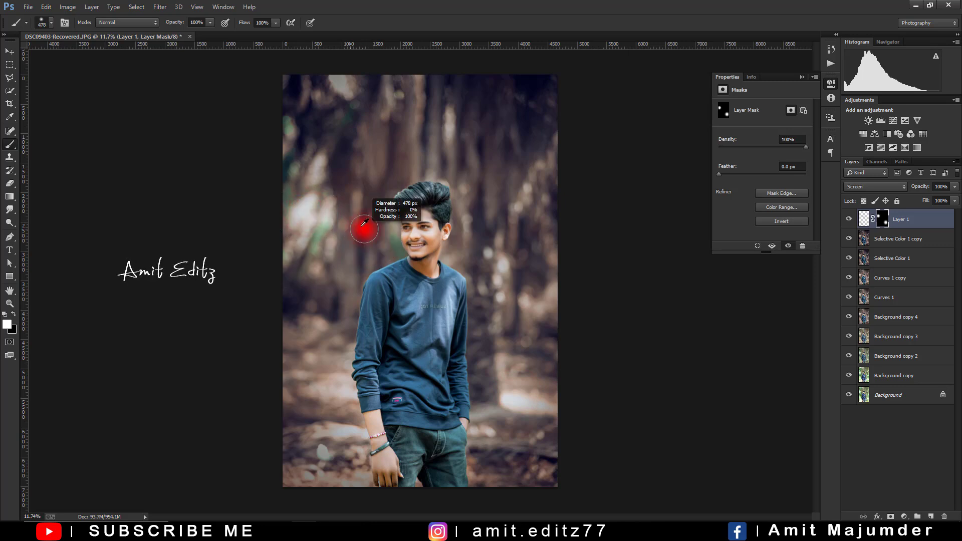
right_click(402, 219, "alt")
Paint bokeh glow spots right of, lower-left of and above the subject.
left_click(498, 257)
left_click(494, 294)
left_click(543, 303)
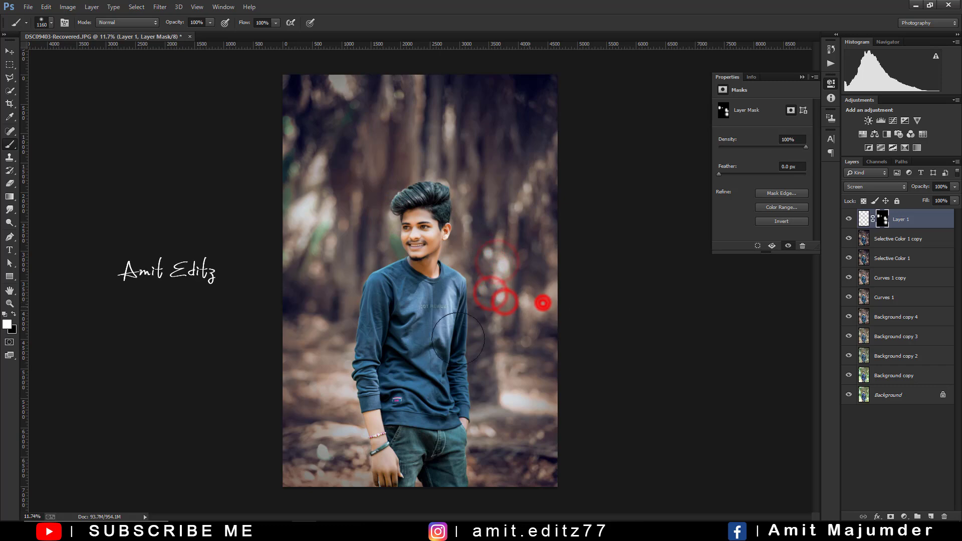
left_click(325, 443)
left_click(360, 432)
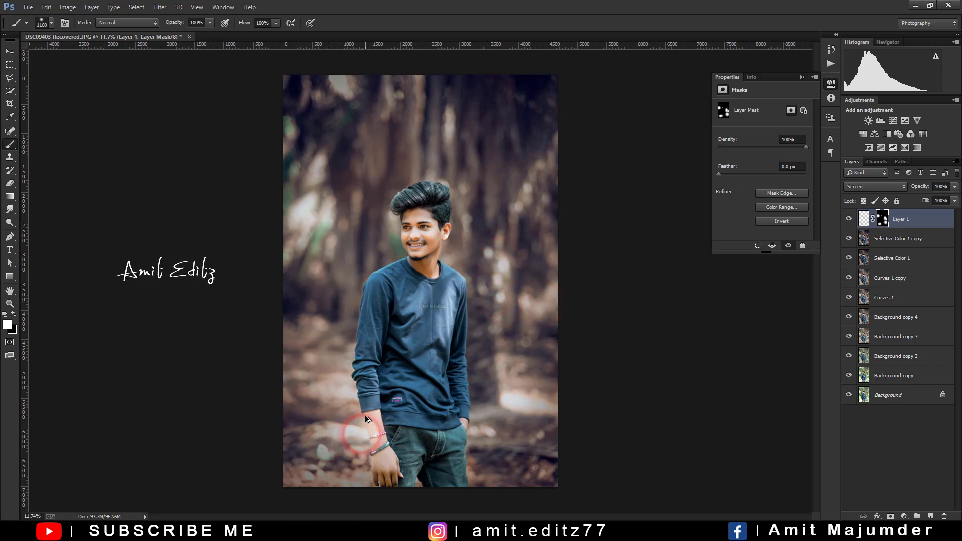
left_click(333, 432)
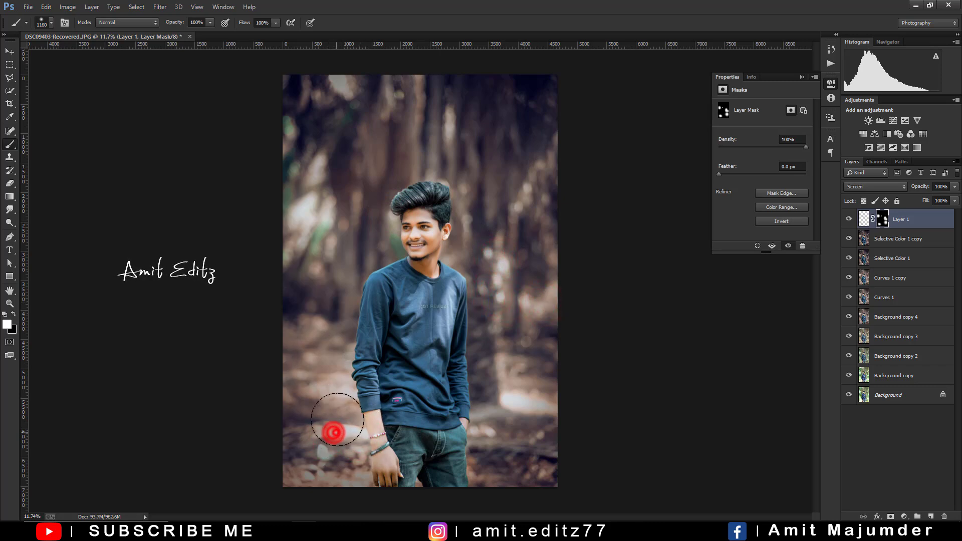
left_click(306, 215)
left_click(343, 92)
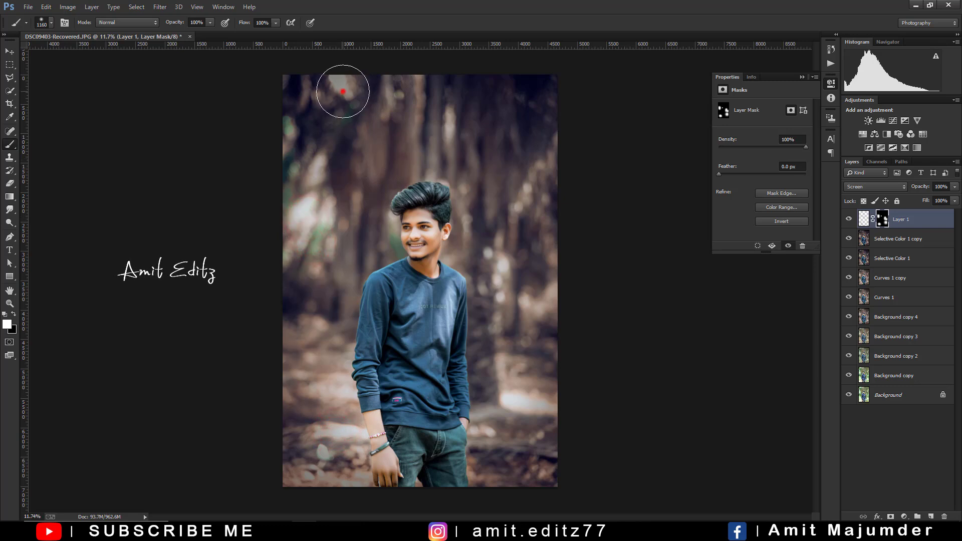
left_click(531, 307)
scroll(525, 259, "down", 2)
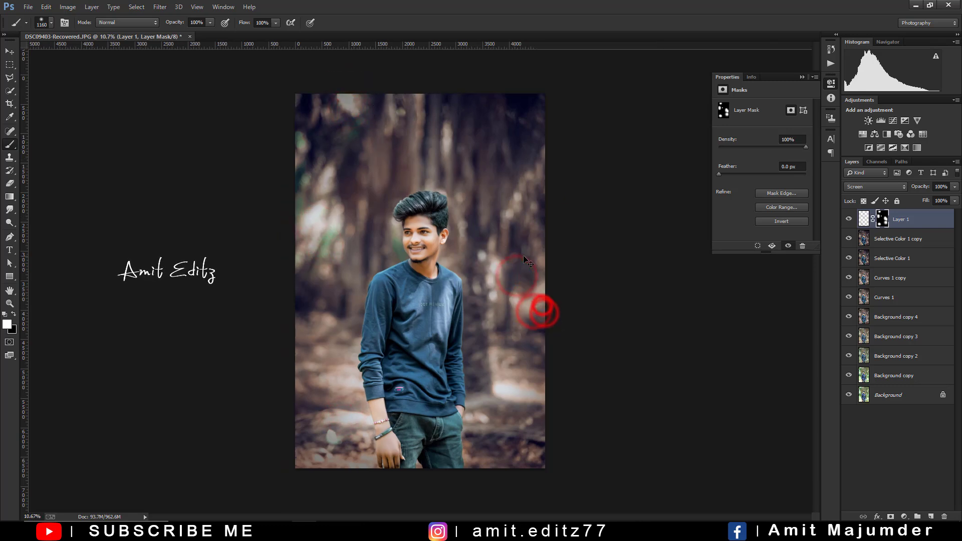
scroll(527, 261, "up", 2)
Merge Selective Color 1 copy into Layer 1 and duplicate it as Layer 1 copy.
left_click(896, 238, "ctrl")
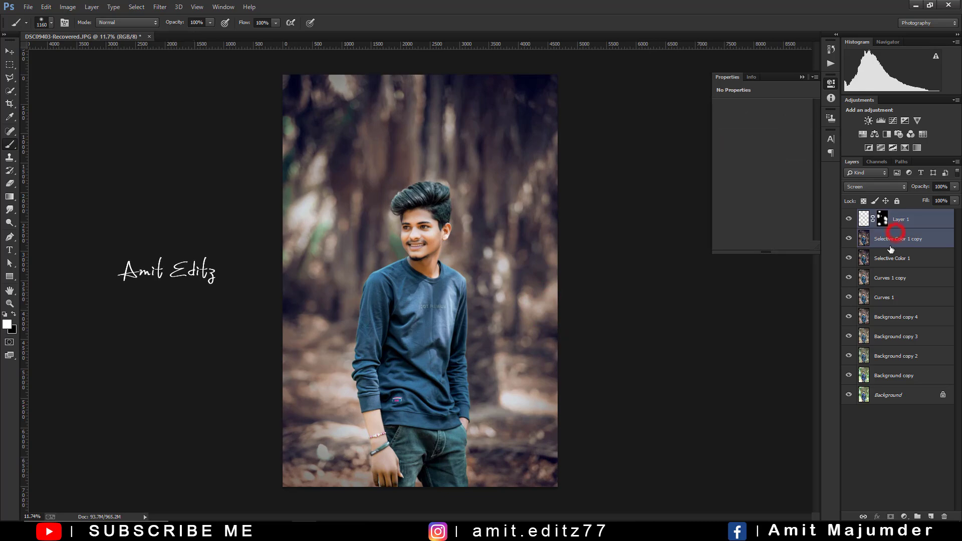
right_click(897, 240)
left_click(804, 361)
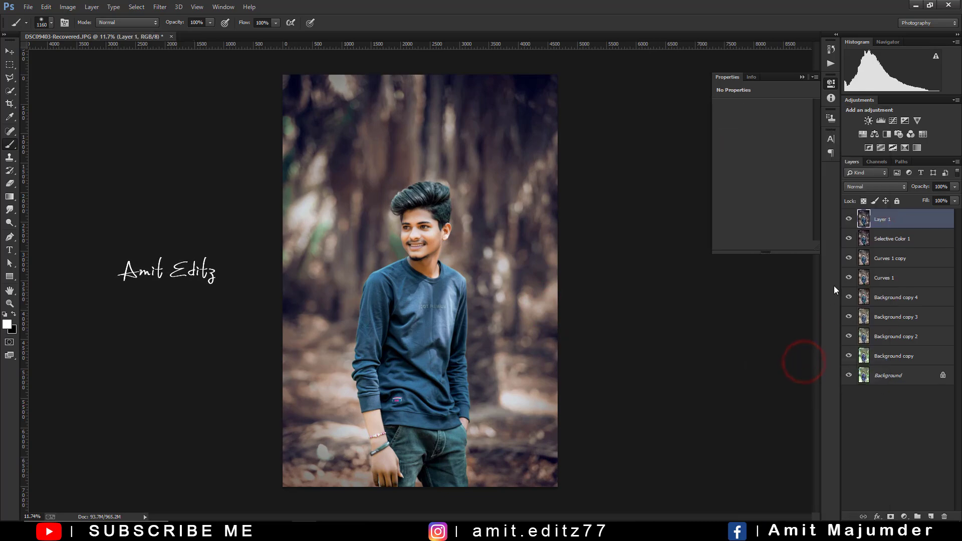
left_click_drag(897, 229, 930, 516)
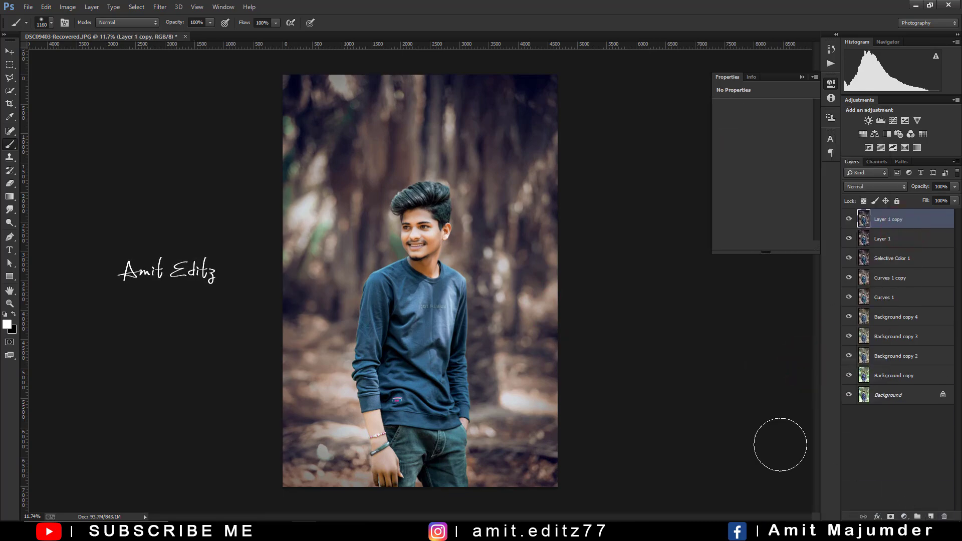
Try a Black & White adjustment layer, then delete it.
left_click(905, 517)
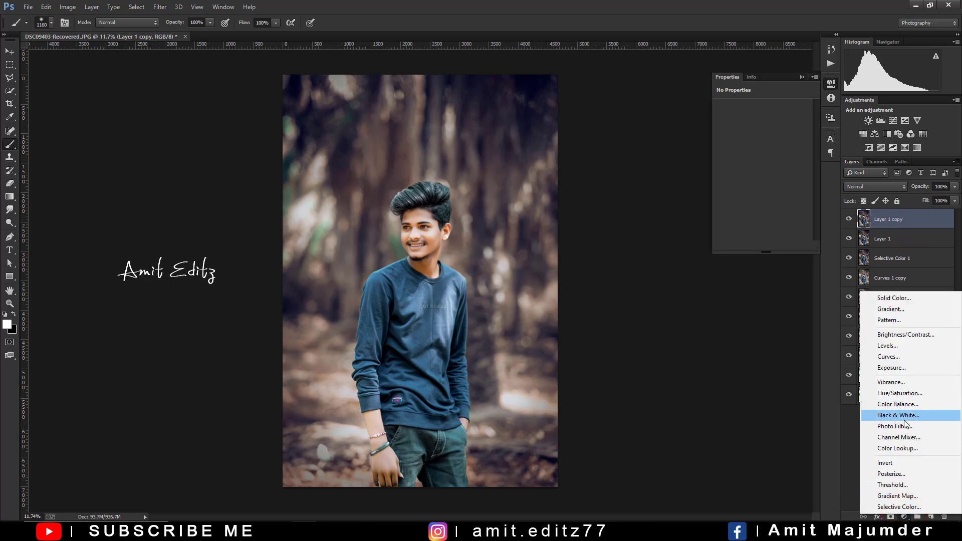
left_click(902, 416)
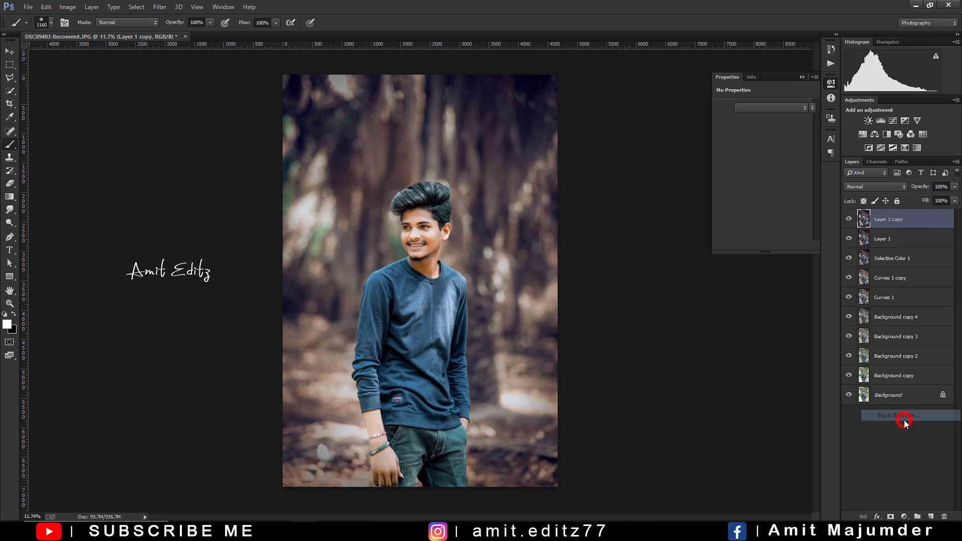
left_click(801, 77)
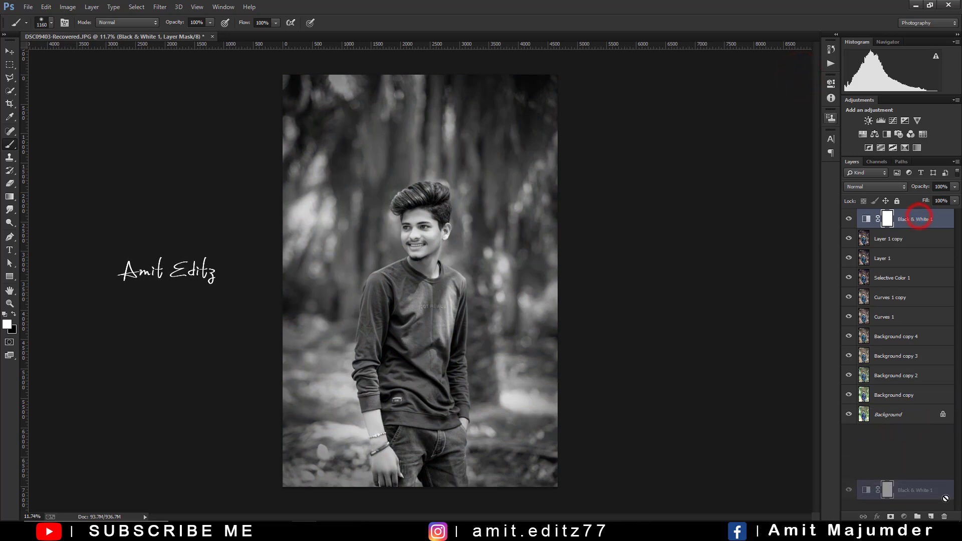
left_click_drag(922, 241, 944, 517)
left_click(903, 517)
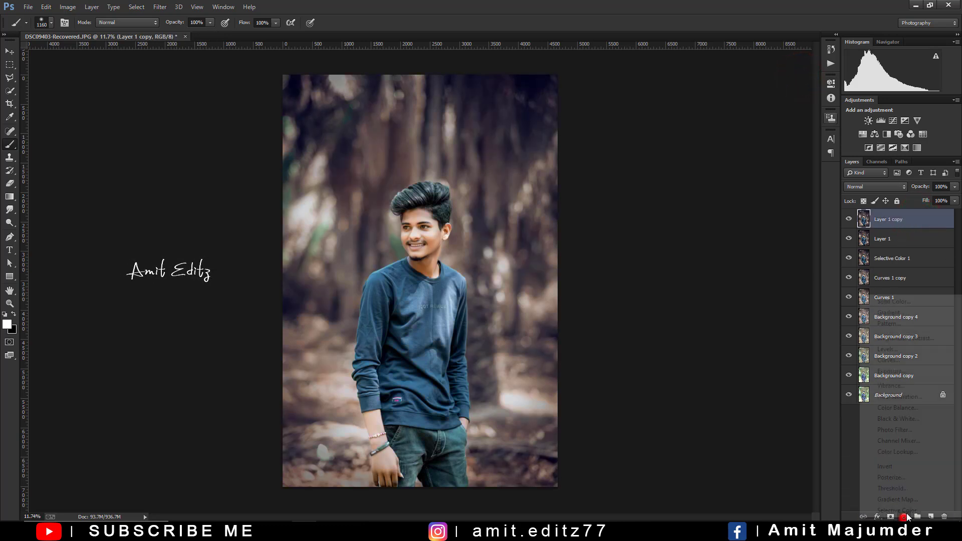
Add a Photo Filter adjustment, previewing presets before settling on Sepia at 25% density.
left_click(891, 428)
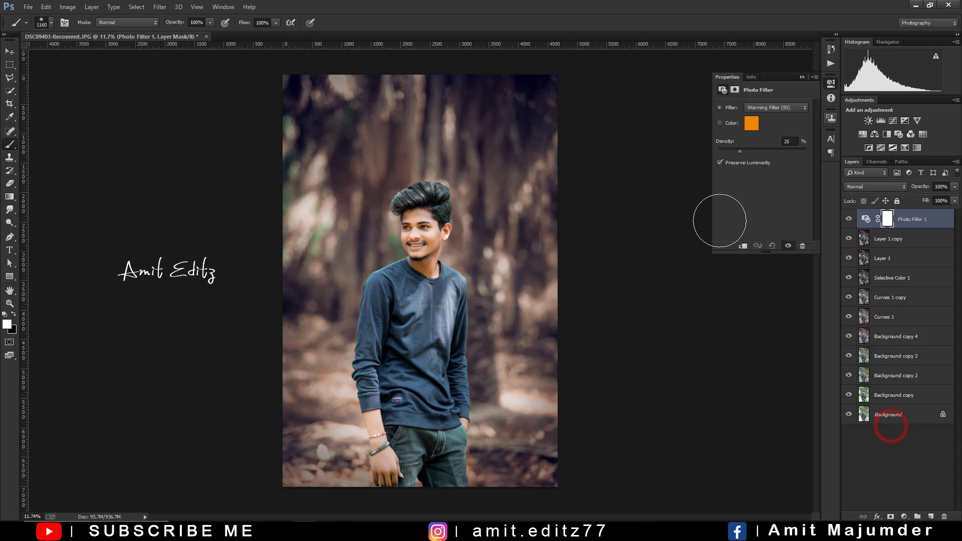
left_click(771, 107)
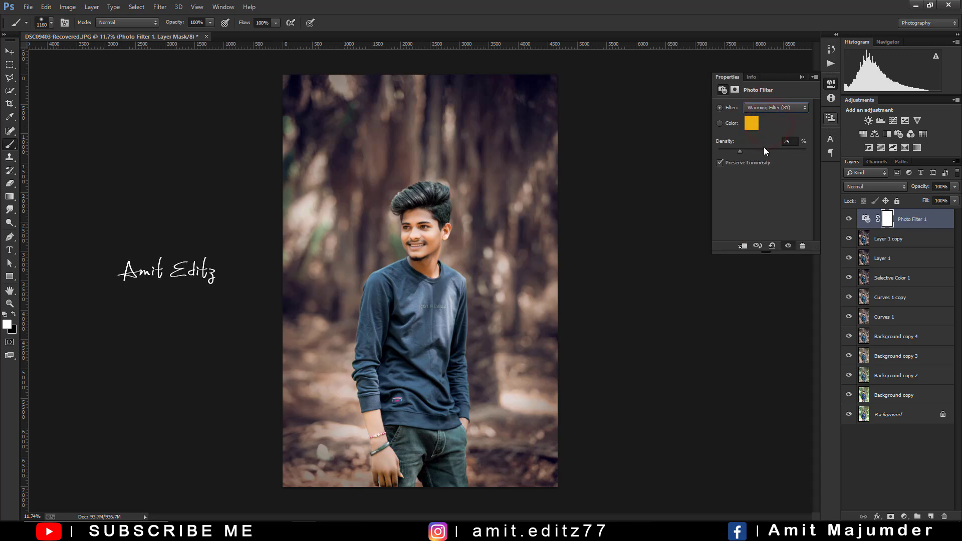
key("Down")
key("Down")
key("Down")
key("Down")
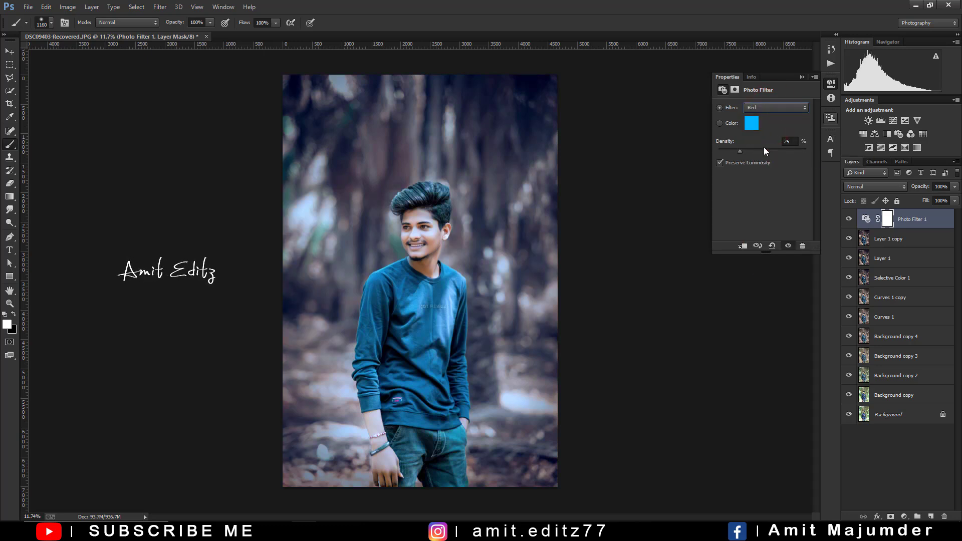
key("Down")
key("Down")
key("Down")
key("Down")
key("Down")
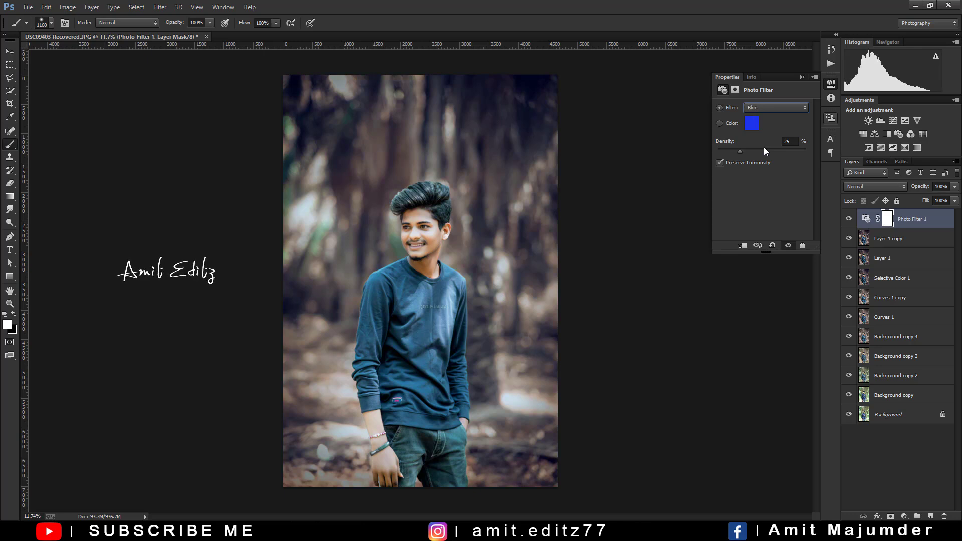
key("Down")
key("Down")
key("Down")
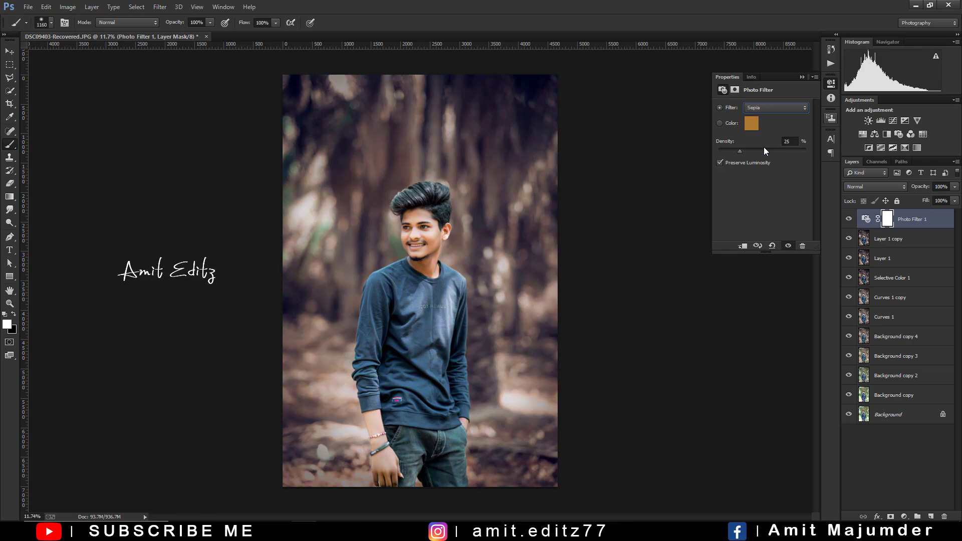
key("Down")
key("Up")
Toggle the Photo Filter to compare, then merge it with Layer 1 copy.
left_click(802, 77)
left_click(849, 219)
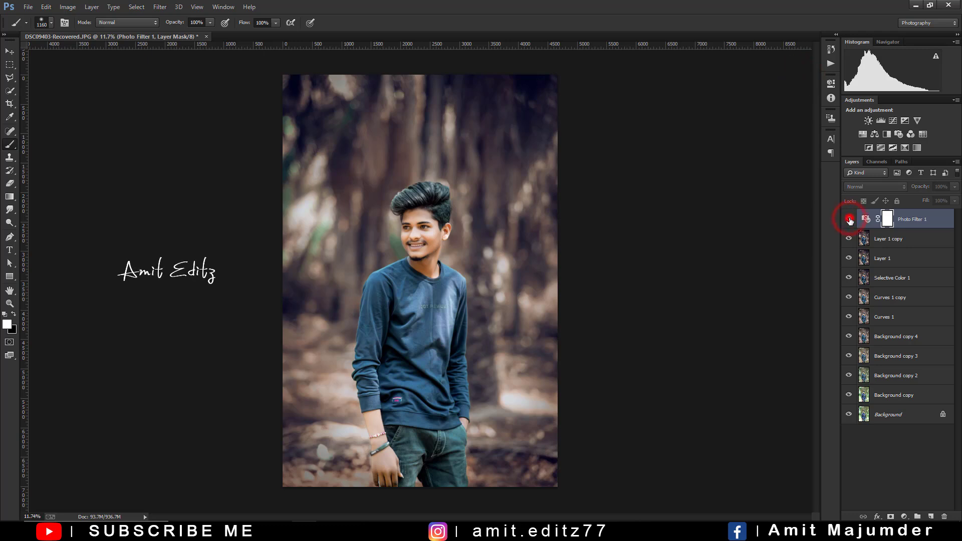
left_click(850, 220)
left_click(849, 220)
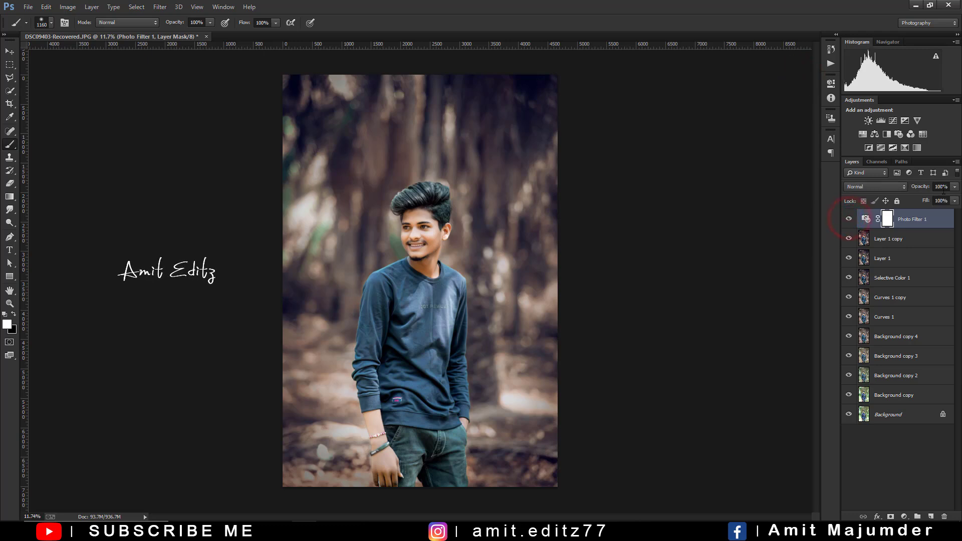
left_click(908, 244, "shift")
right_click(904, 240)
left_click(813, 365)
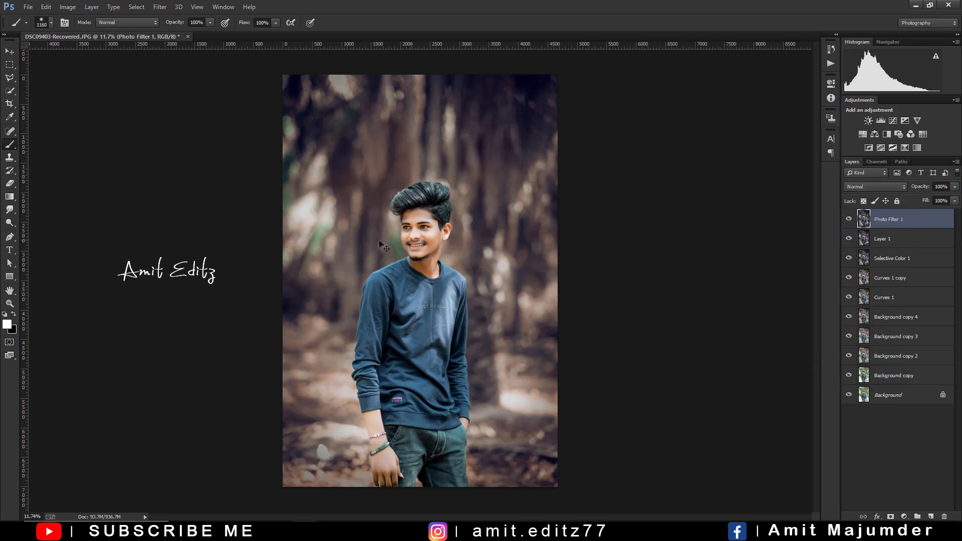
Dodge the forehead, both cheeks, chin and neck at 10% midtones.
scroll(380, 245, "up", 2)
scroll(379, 244, "up", 1)
scroll(380, 244, "up", 3)
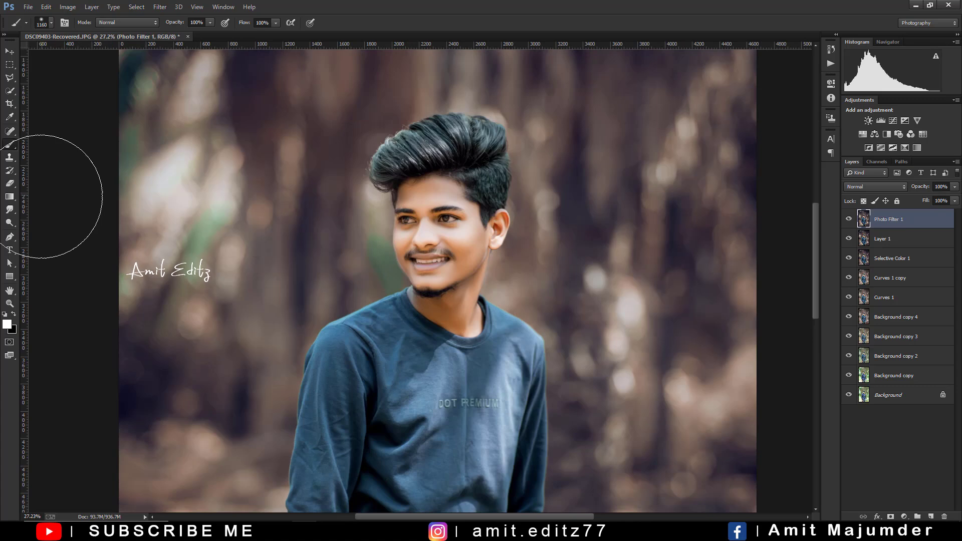
left_click(9, 223)
scroll(396, 215, "up", 3)
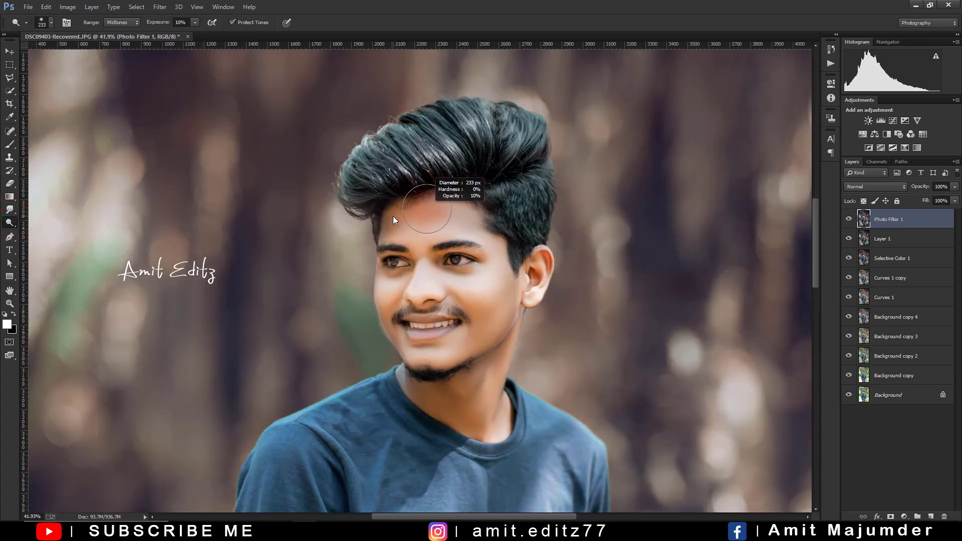
left_click_drag(396, 216, 389, 208)
left_click(482, 291)
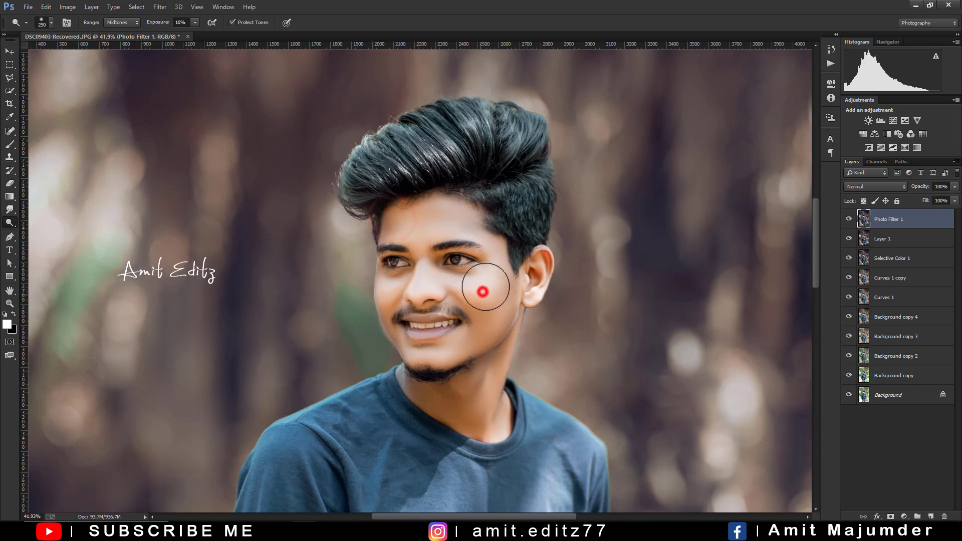
left_click(387, 286)
left_click(423, 351)
left_click(480, 384)
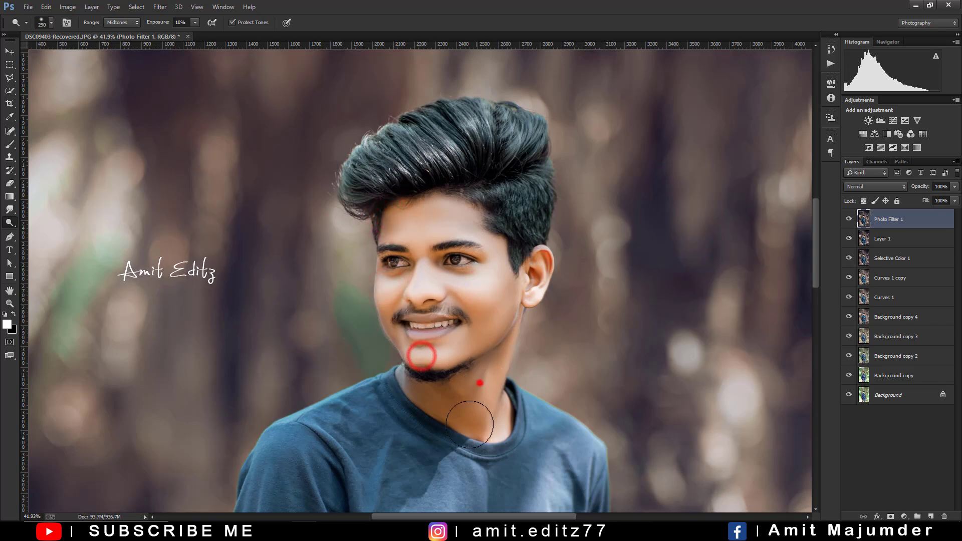
Dodge the shirt's chest, left side and right side.
scroll(475, 380, "down", 3)
left_click_drag(474, 373, 466, 209)
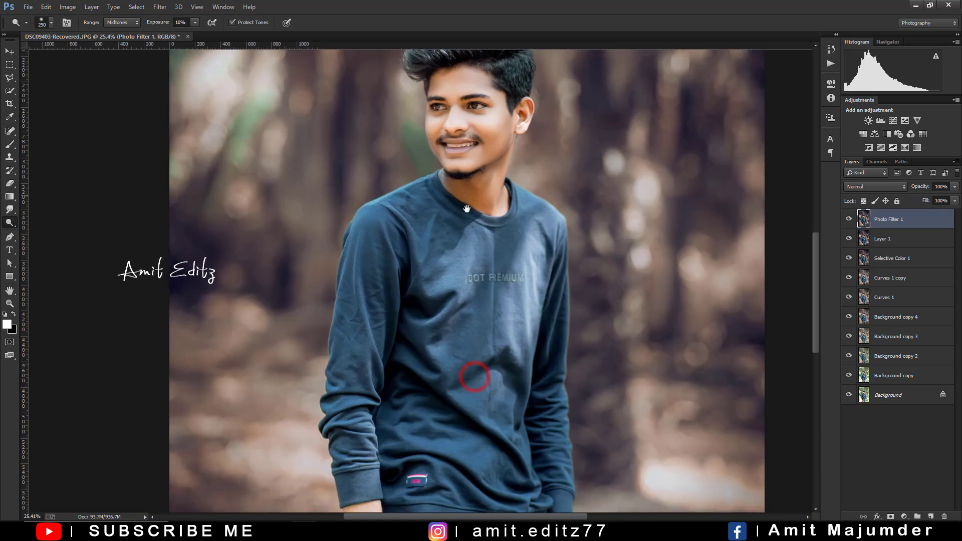
left_click_drag(431, 293, 434, 169)
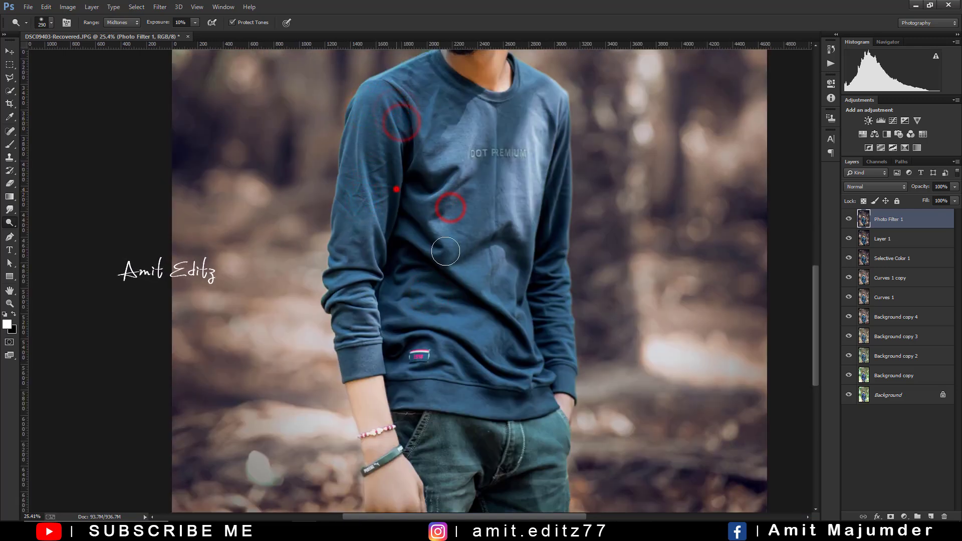
left_click_drag(398, 191, 419, 215)
left_click_drag(516, 205, 544, 217)
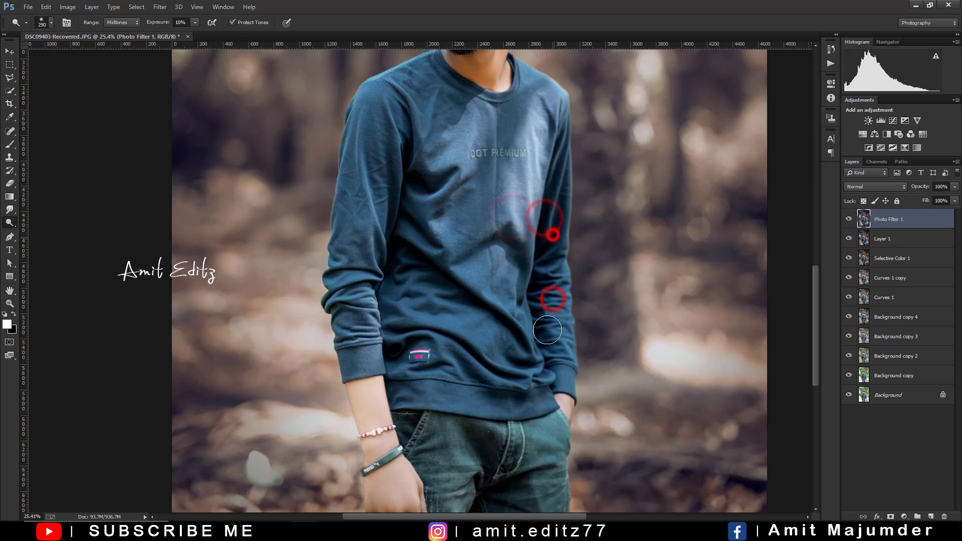
Dodge the jeans, sleeve and hand, then fit the photo on screen.
left_click_drag(547, 411, 542, 274)
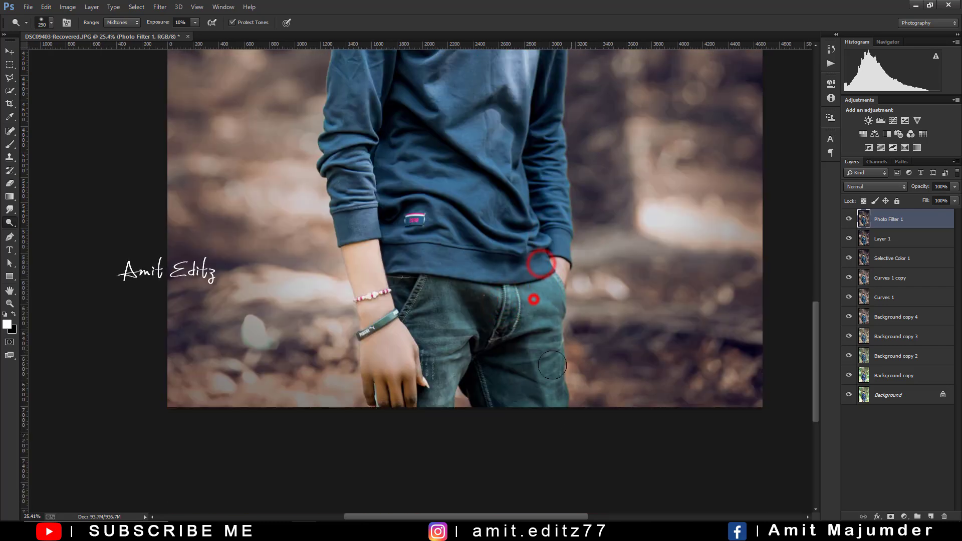
mouse_move(552, 365)
left_mouse_down()
mouse_move(526, 321)
mouse_move(432, 327)
mouse_move(436, 233)
left_mouse_up()
left_click(433, 294)
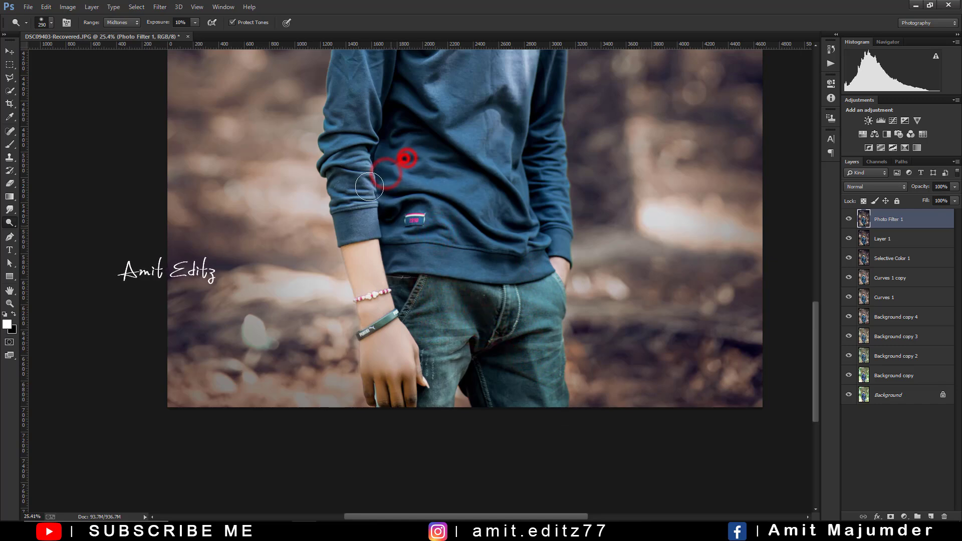
left_click_drag(393, 378, 396, 396)
left_click(412, 378)
key("ctrl+0")
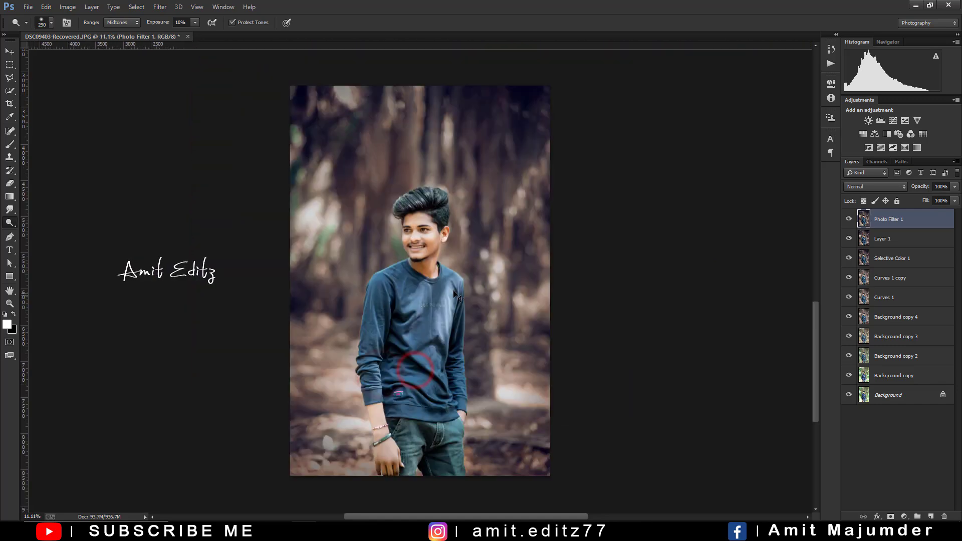
key("ctrl+plus")
key("ctrl+0")
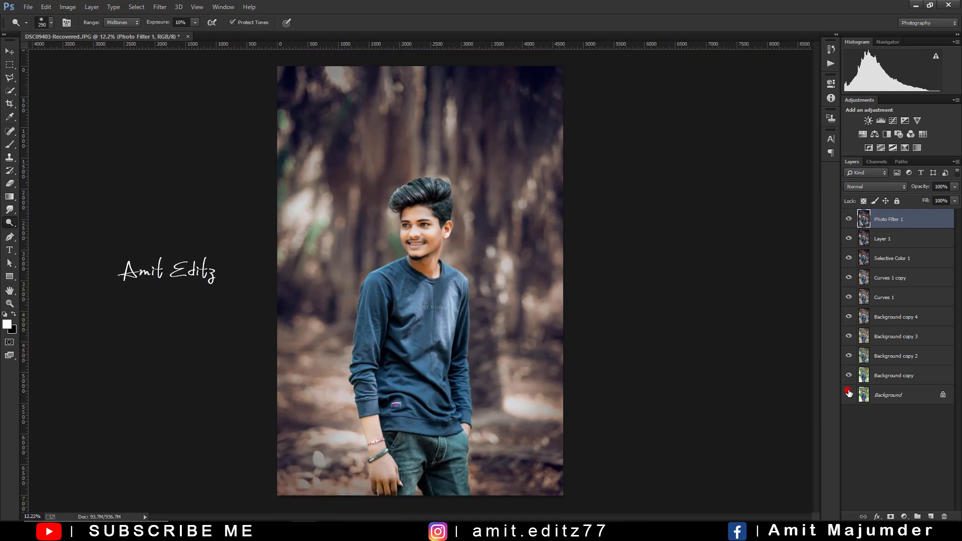
Merge Visible into Photo Filter 1, then zoom in and out to inspect the face.
right_click(890, 227)
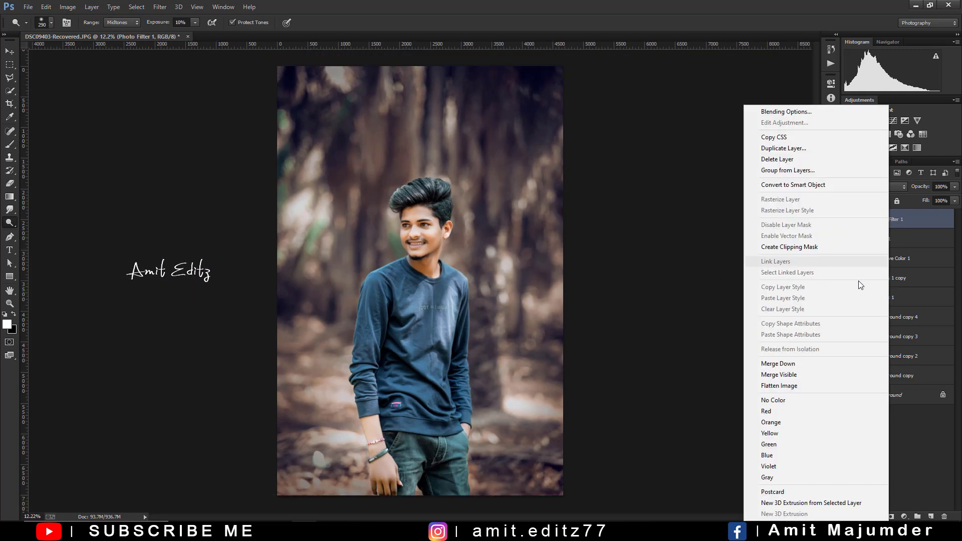
left_click(794, 373)
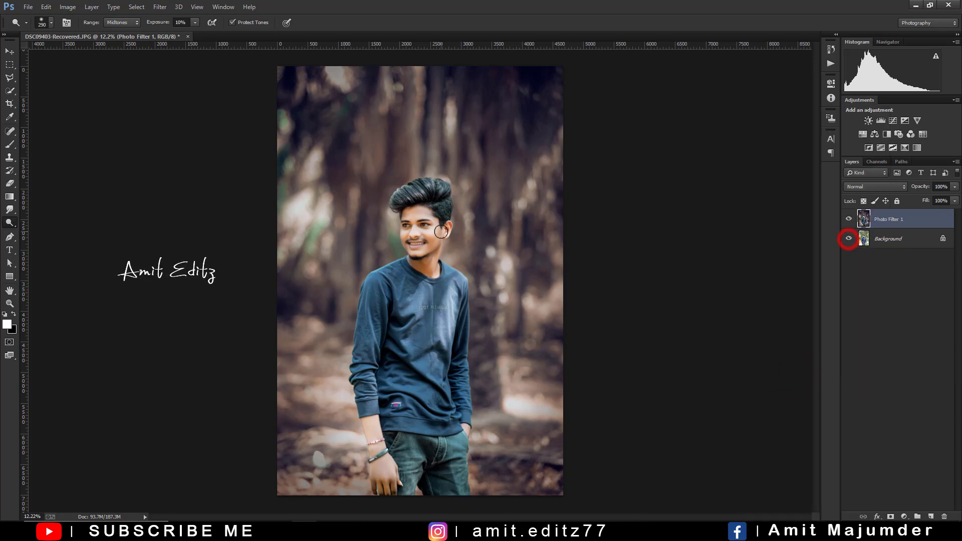
left_click(9, 52)
scroll(363, 194, "up", 1)
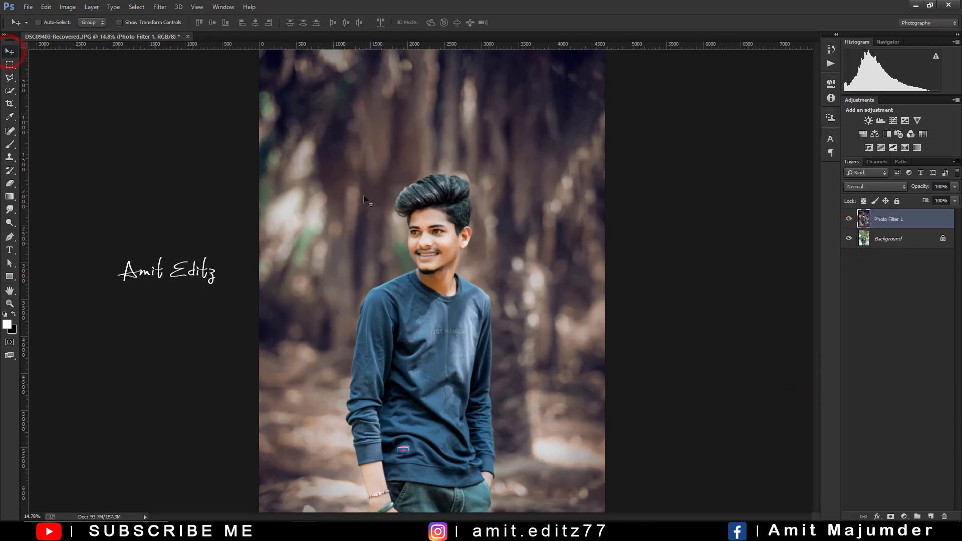
scroll(350, 239, "up", 1)
scroll(350, 241, "up", 1)
scroll(394, 234, "up", 1)
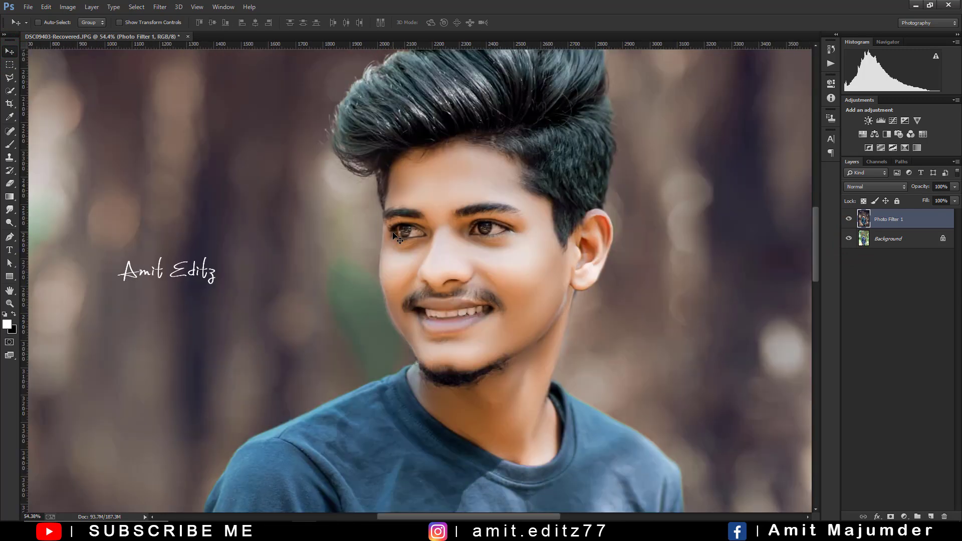
scroll(546, 255, "down", 2)
scroll(546, 256, "down", 1)
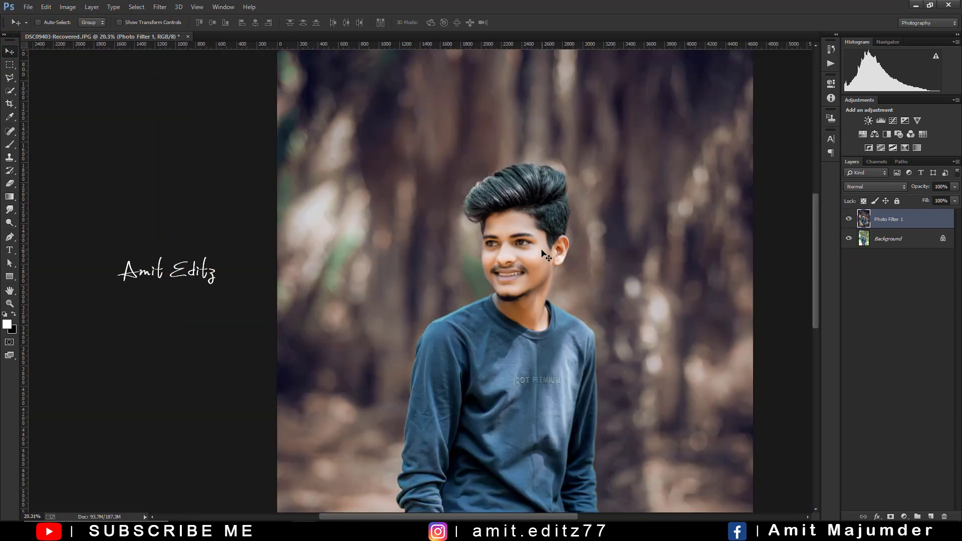
scroll(532, 240, "down", 1)
scroll(551, 241, "down", 1)
scroll(551, 241, "up", 3)
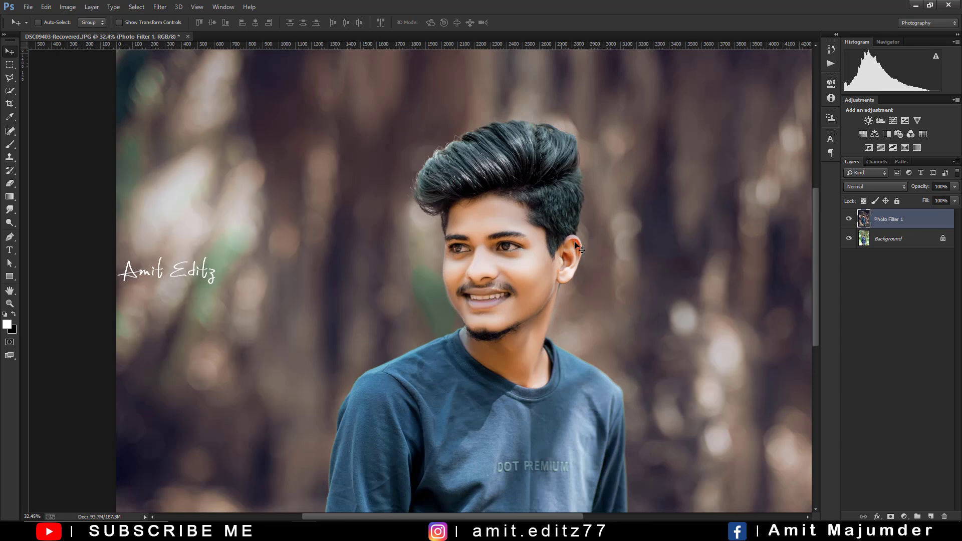
Duplicate Photo Filter 1 and add a Curves adjustment with the curve raised to brighten.
left_click_drag(895, 224, 930, 516)
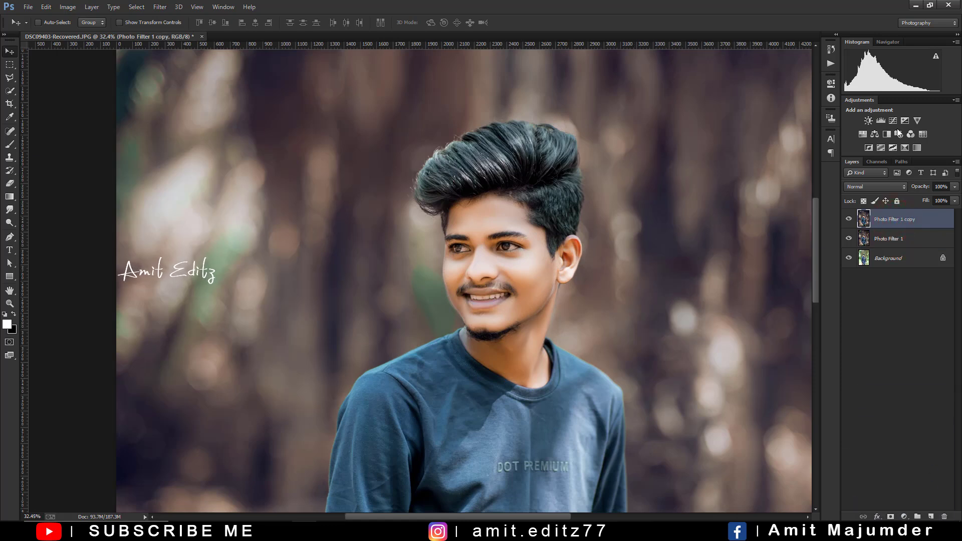
left_click(893, 121)
left_click_drag(767, 169, 764, 147)
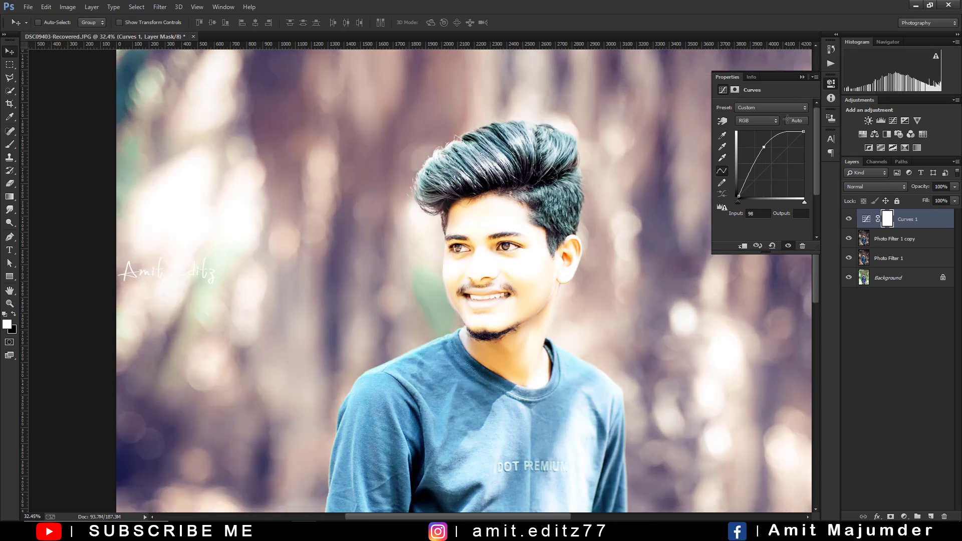
left_click(802, 78)
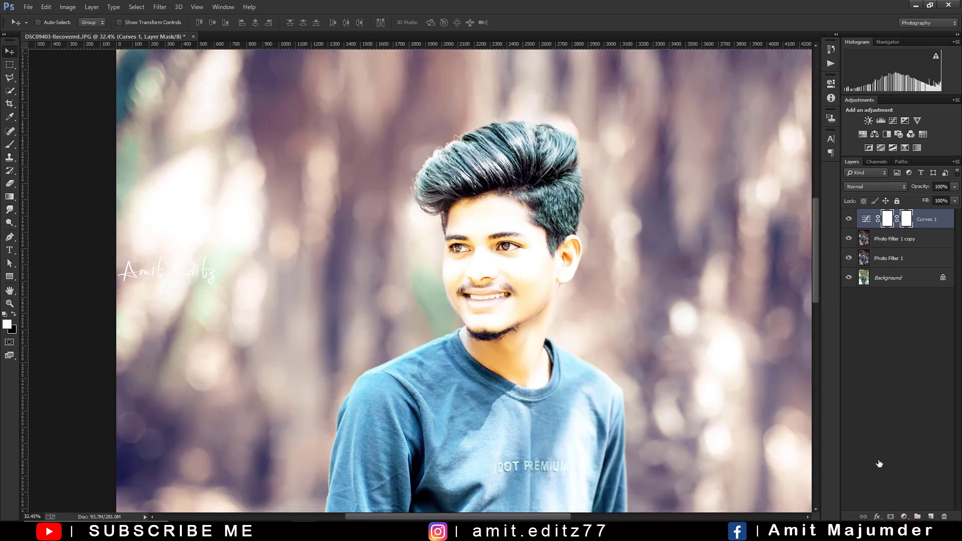
Invert the Curves 1 mask and paint the brightening back onto the eye catchlights with a small brush.
key("ctrl+i")
left_click(10, 144)
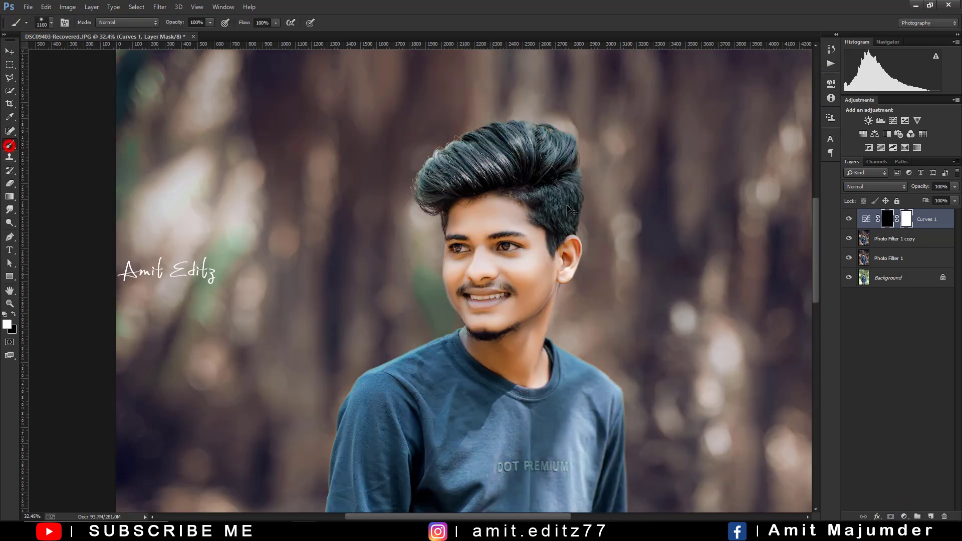
scroll(506, 307, "up", 3)
scroll(468, 268, "up", 2)
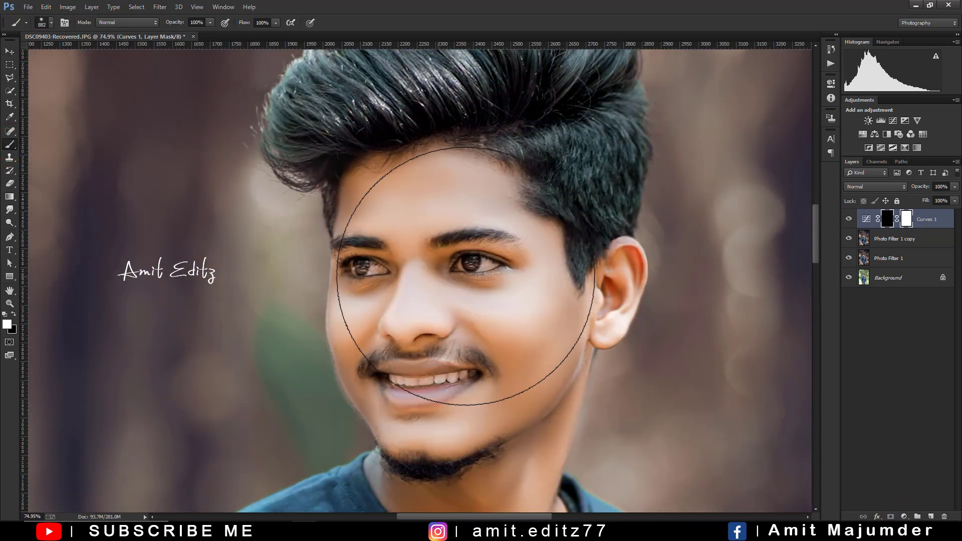
left_click_drag(456, 274, 319, 265)
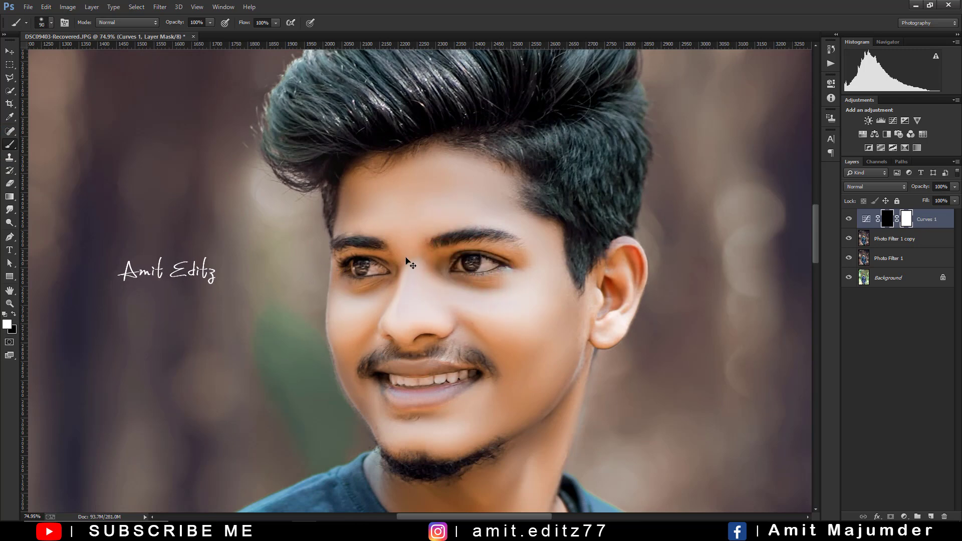
scroll(476, 295, "up", 5)
left_click_drag(480, 297, 443, 293)
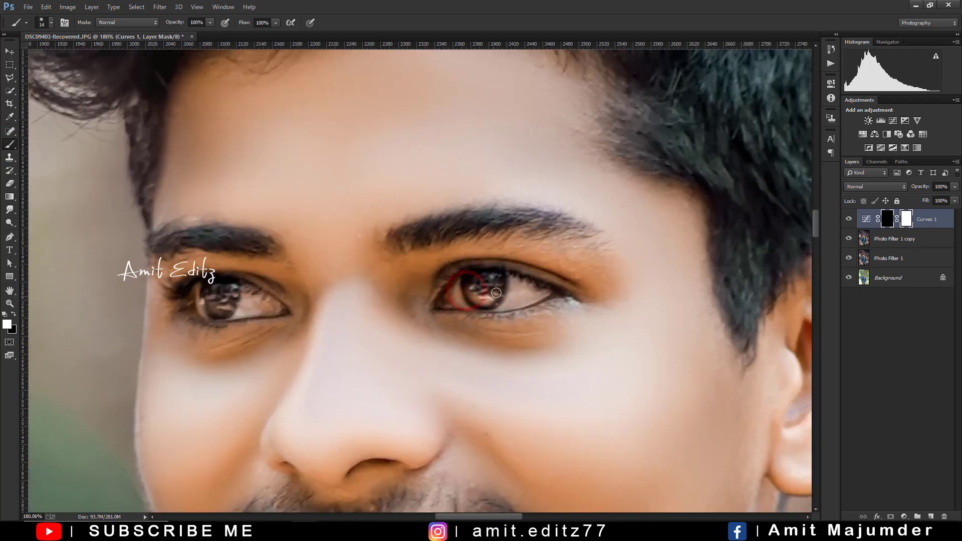
left_click(201, 300)
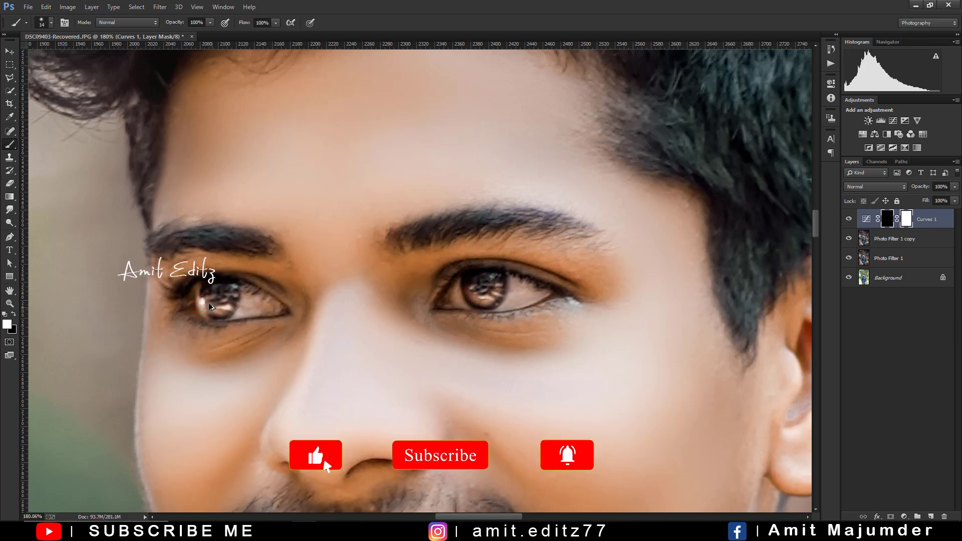
left_click(206, 301)
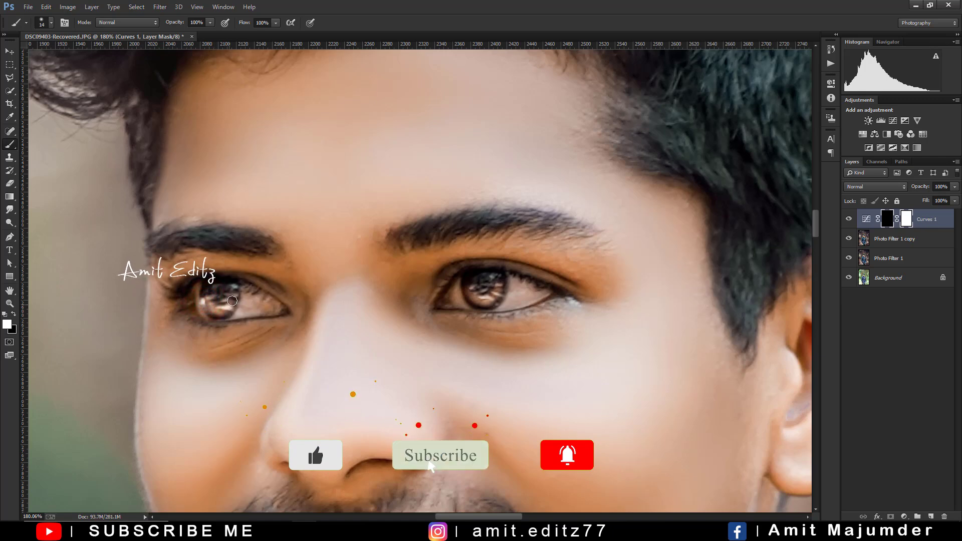
Zoom out to the whole portrait and toggle Curves 1 to compare the brightening.
key("ctrl+0")
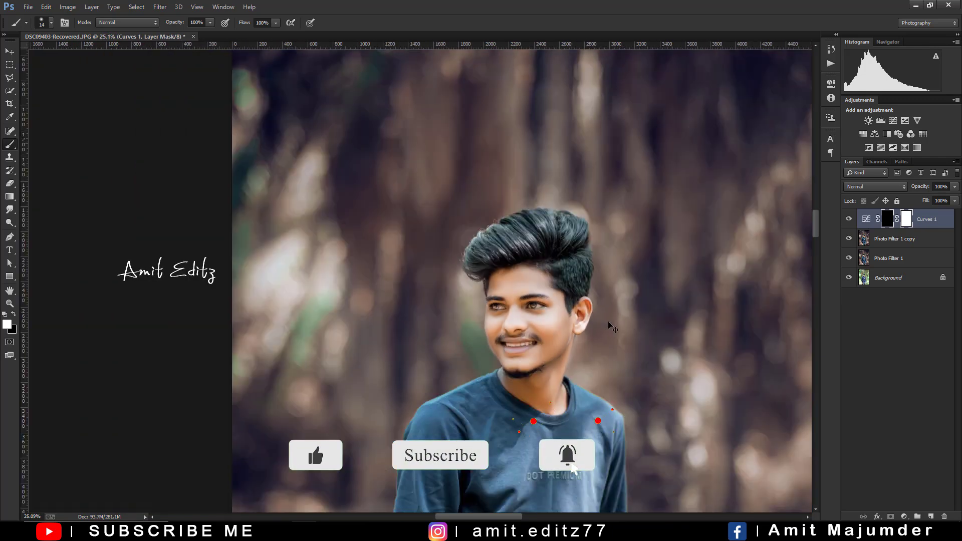
scroll(619, 333, "down", 2)
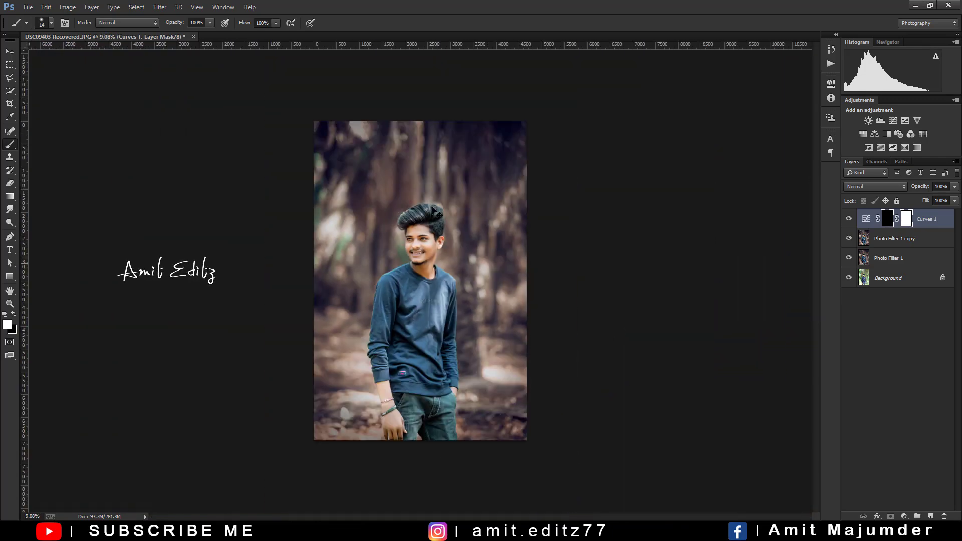
scroll(476, 208, "up", 3)
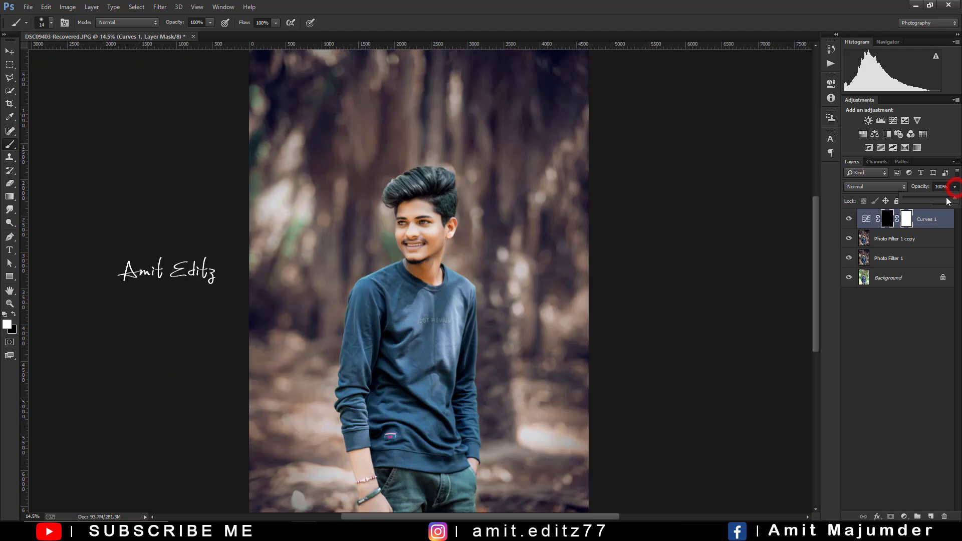
scroll(451, 240, "up", 3)
scroll(403, 269, "up", 3)
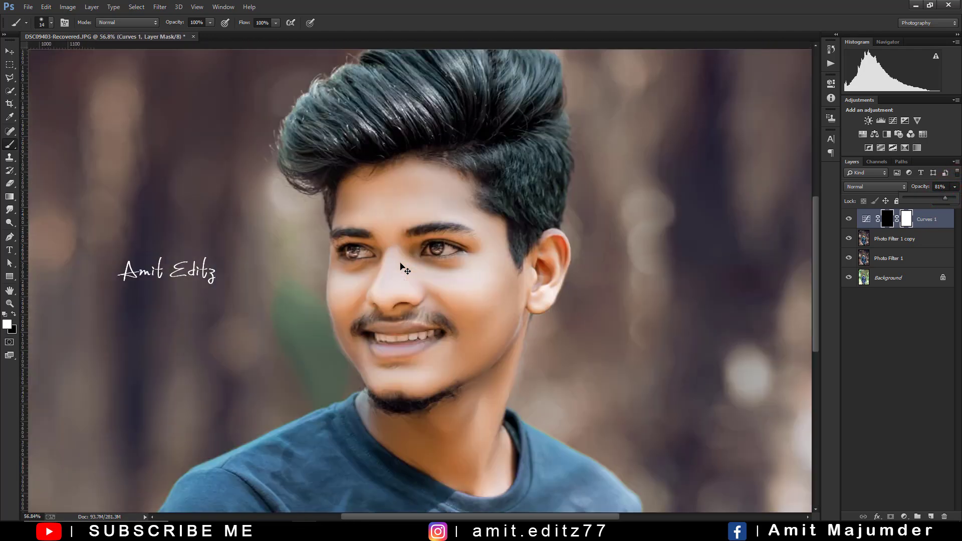
scroll(402, 268, "up", 2)
left_click(849, 219)
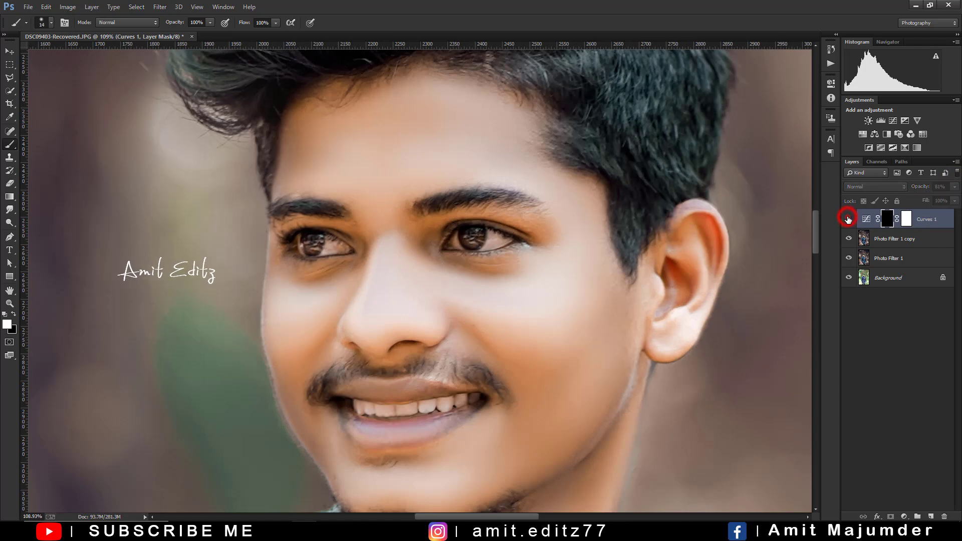
scroll(640, 253, "down", 2)
scroll(640, 253, "down", 2)
scroll(640, 253, "down", 3)
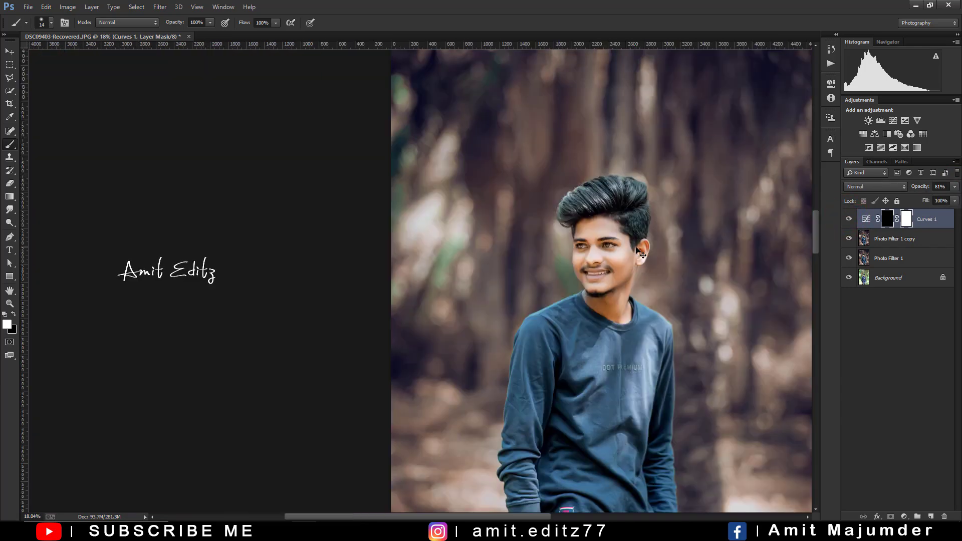
scroll(640, 253, "down", 2)
Merge Photo Filter 1 copy into Curves 1.
left_click(895, 238, "ctrl")
right_click(895, 238)
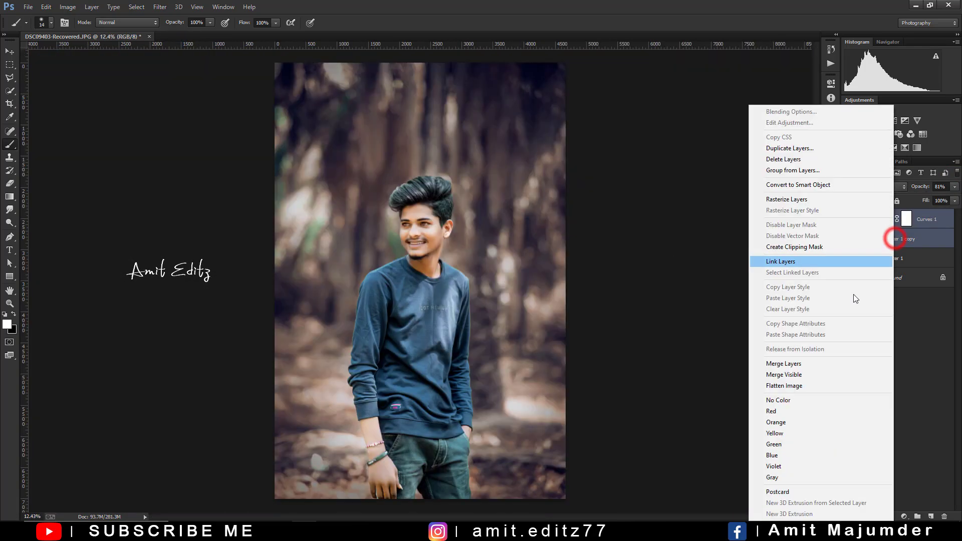
left_click(797, 364)
Duplicate Curves 1, apply High Pass to the copy, and set its blend mode to Soft Light.
left_click_drag(897, 221, 931, 494)
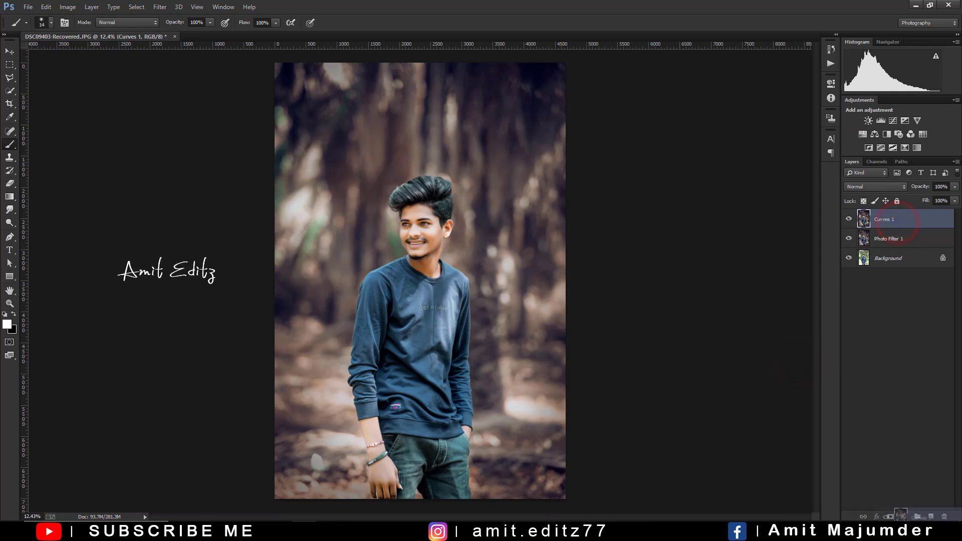
left_click_drag(903, 222, 931, 517)
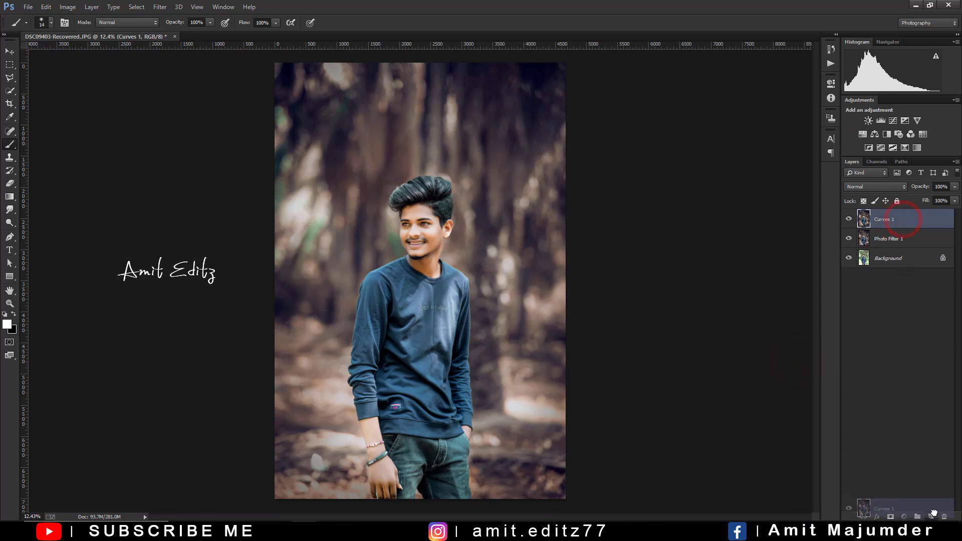
left_click(160, 7)
mouse_move(166, 232)
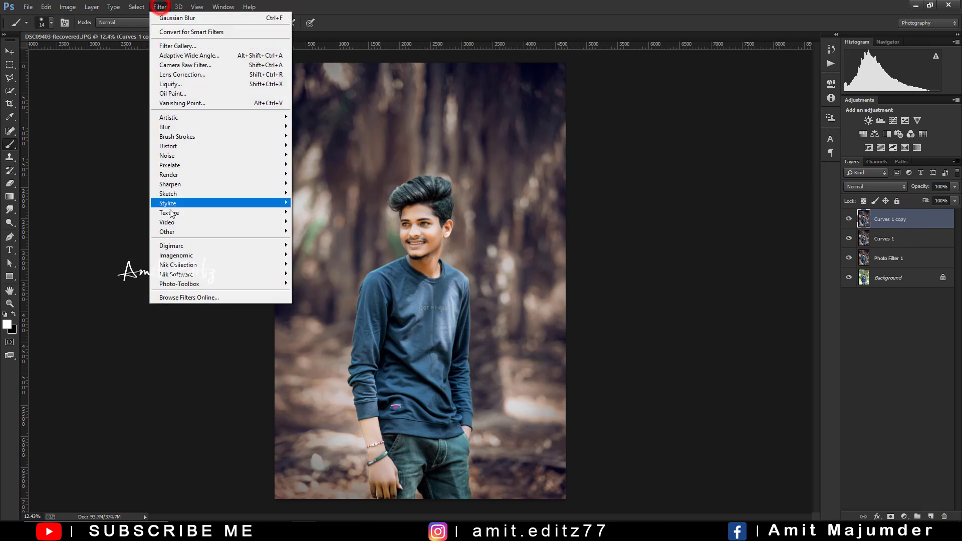
left_click(317, 242)
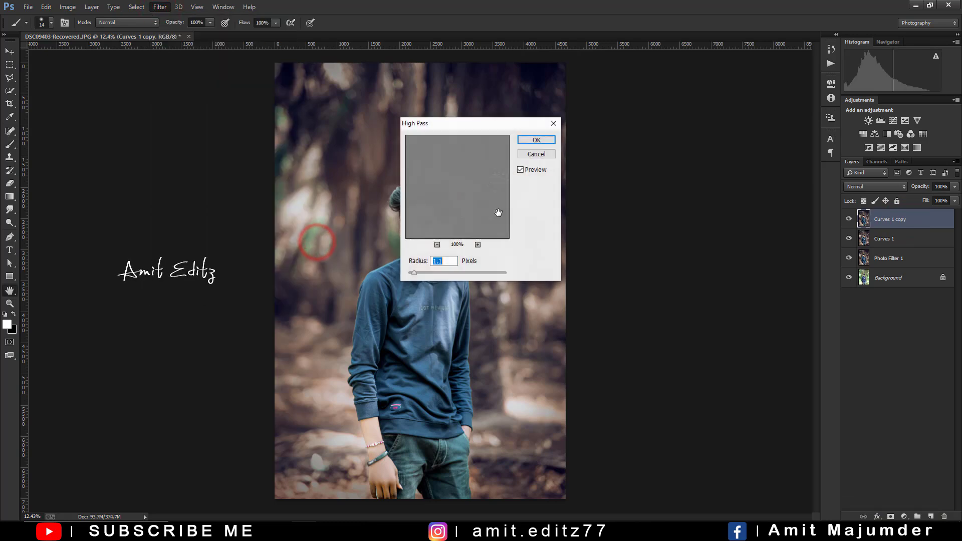
left_click(537, 139)
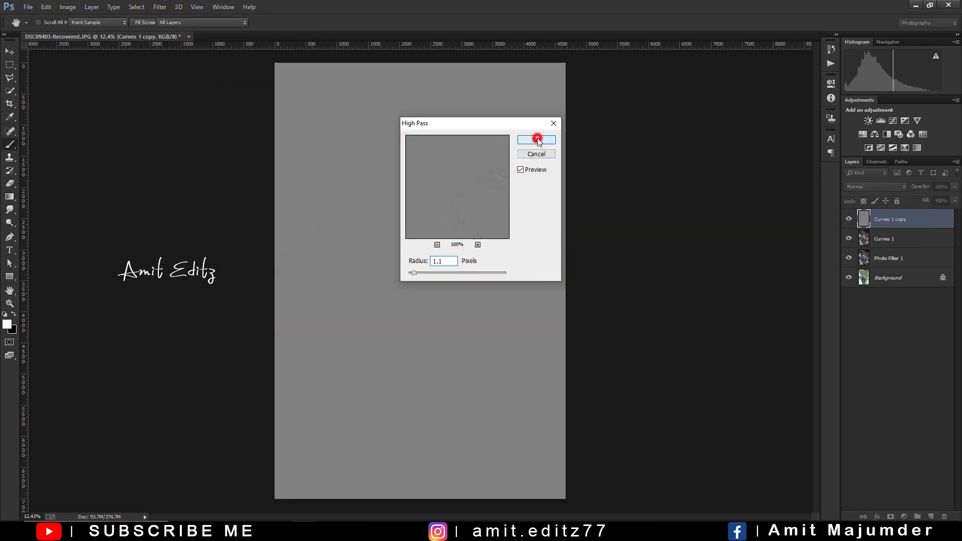
left_click(855, 187)
left_click(856, 328)
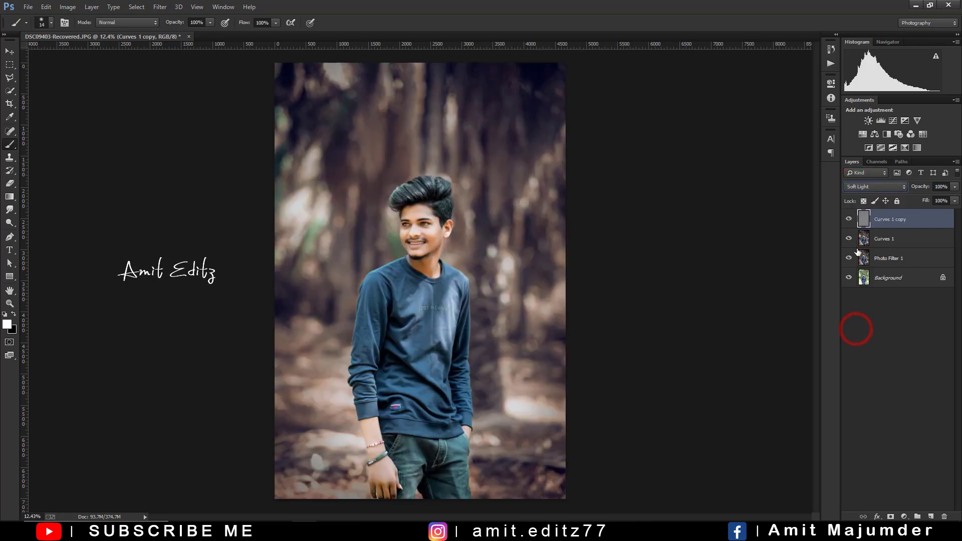
Merge the high-pass, Curves 1 and Photo Filter 1 layers into Curves 1 copy, then duplicate it.
left_click(887, 239, "ctrl")
left_click(895, 257, "ctrl")
right_click(894, 255)
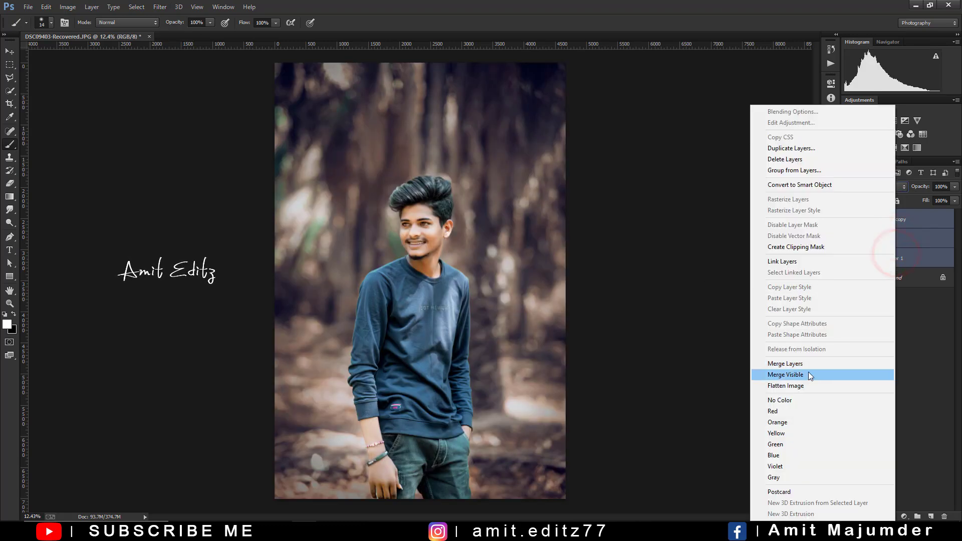
left_click(808, 361)
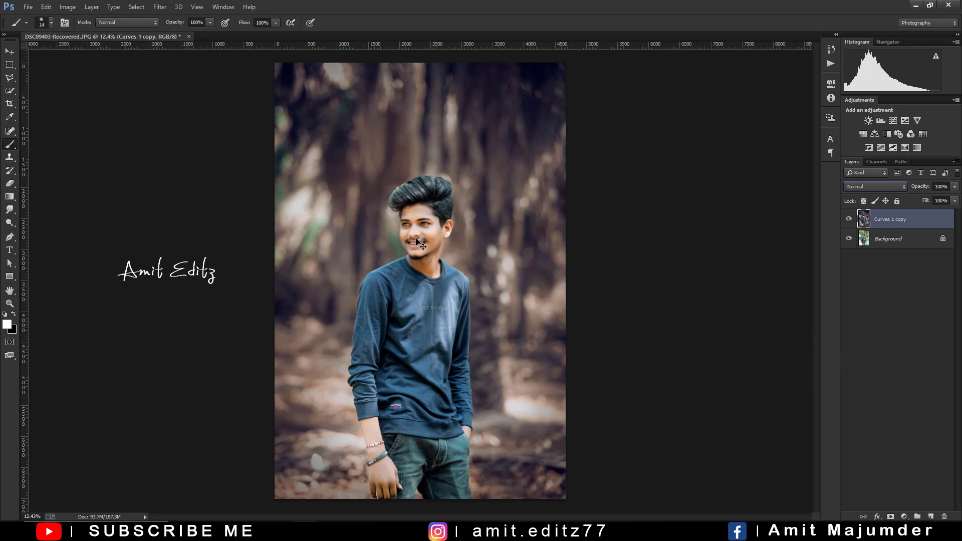
left_click(16, 55)
left_click_drag(911, 221, 931, 515)
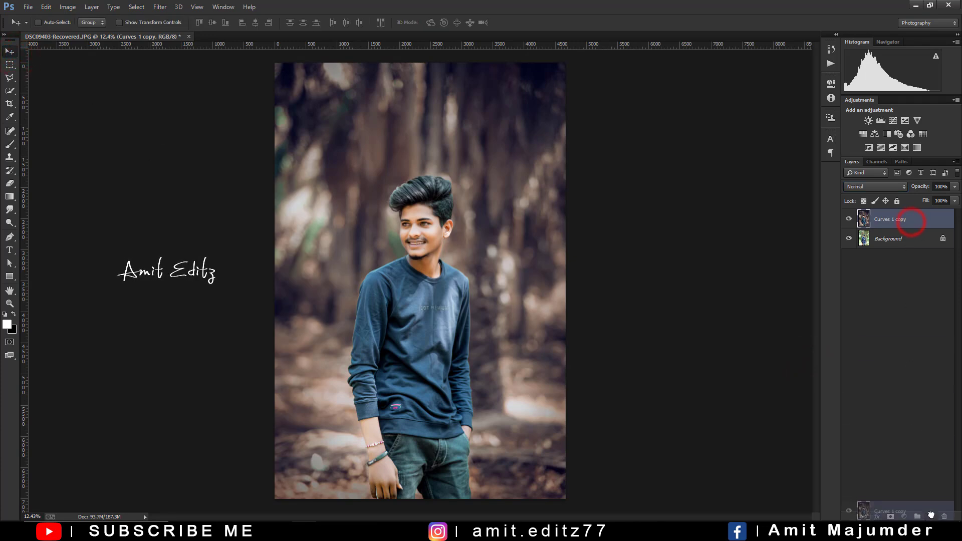
Add a Selective Color adjustment and tune the Blues' cyan, magenta and black sliders.
left_click(904, 516)
left_click(899, 501)
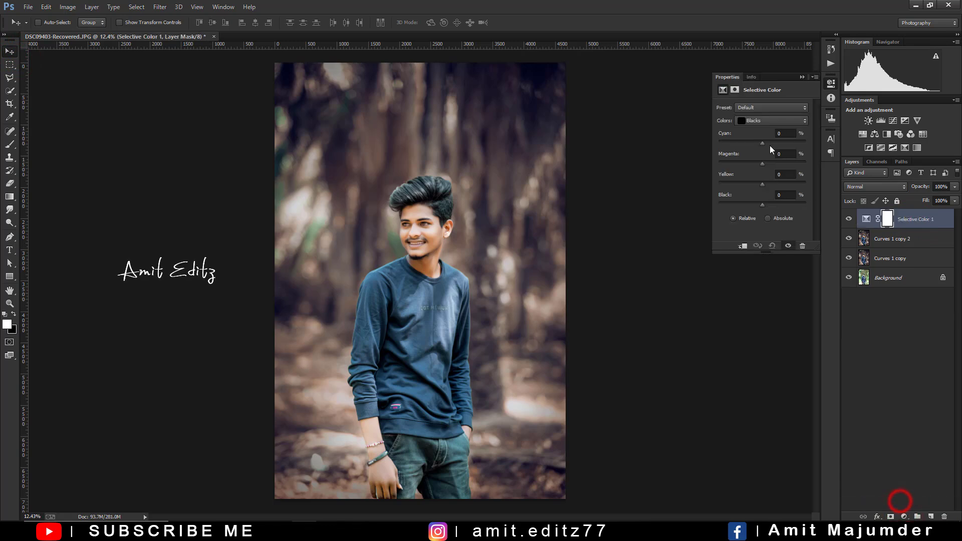
left_click(759, 119)
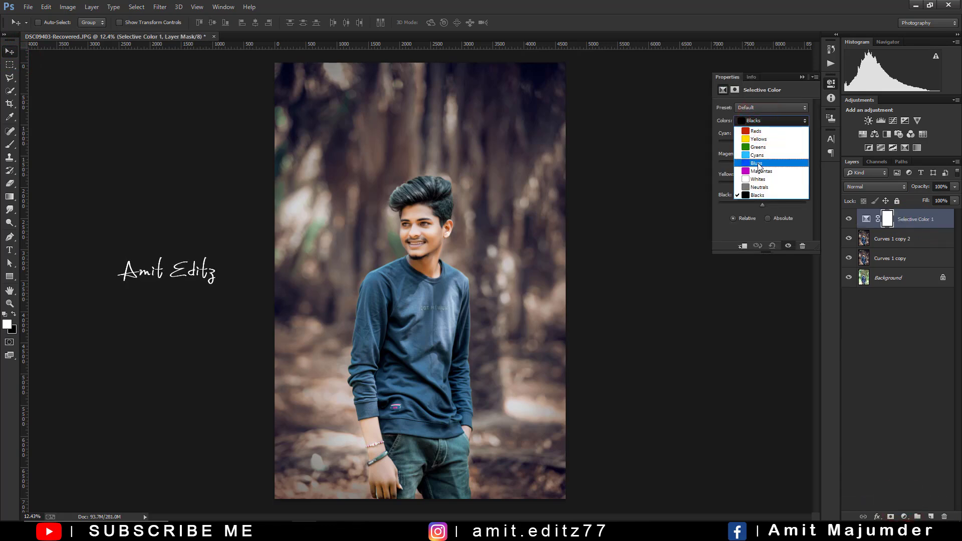
left_click(757, 163)
left_click_drag(762, 142, 730, 143)
left_click_drag(823, 152, 711, 143)
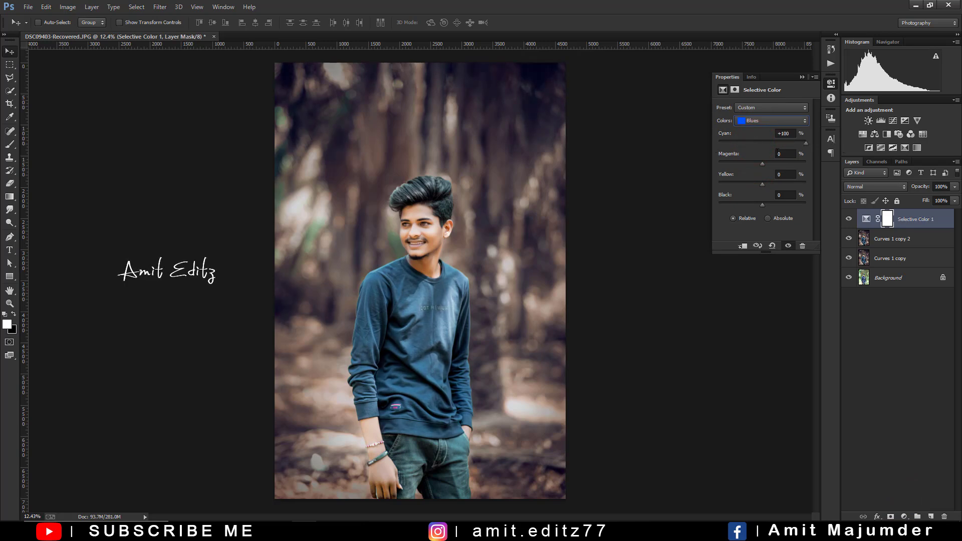
mouse_move(759, 167)
left_mouse_down()
mouse_move(799, 166)
mouse_move(705, 161)
mouse_move(776, 166)
mouse_move(801, 185)
left_mouse_up()
mouse_move(762, 204)
left_mouse_down()
mouse_move(723, 204)
mouse_move(863, 215)
left_mouse_up()
Set the Cyans range to Cyan +100, Magenta +9, Yellow +100, Black +36.
left_click(770, 122)
left_click(760, 157)
mouse_move(762, 143)
left_mouse_down()
mouse_move(723, 142)
mouse_move(868, 147)
left_mouse_up()
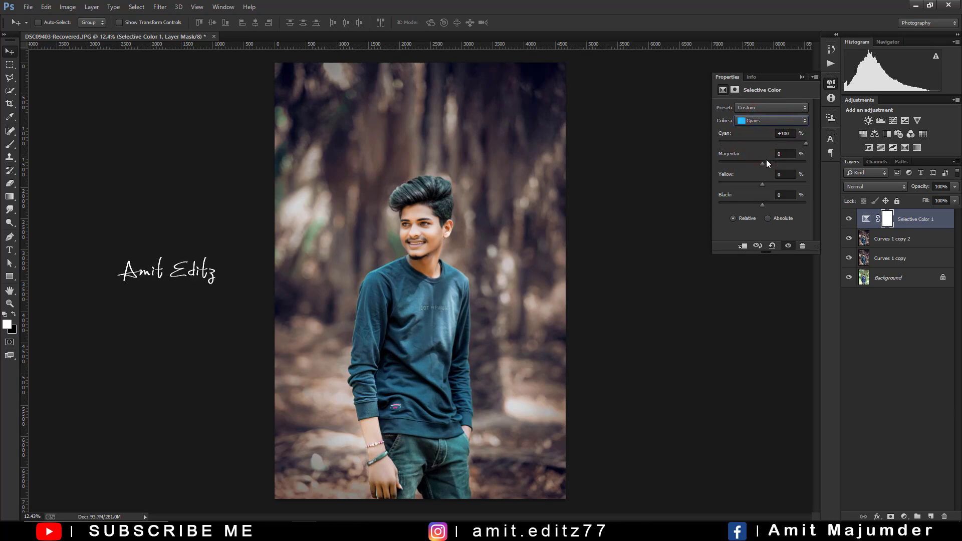
mouse_move(755, 164)
left_mouse_down()
mouse_move(733, 167)
mouse_move(812, 170)
mouse_move(756, 171)
left_mouse_up()
left_click_drag(763, 204, 801, 205)
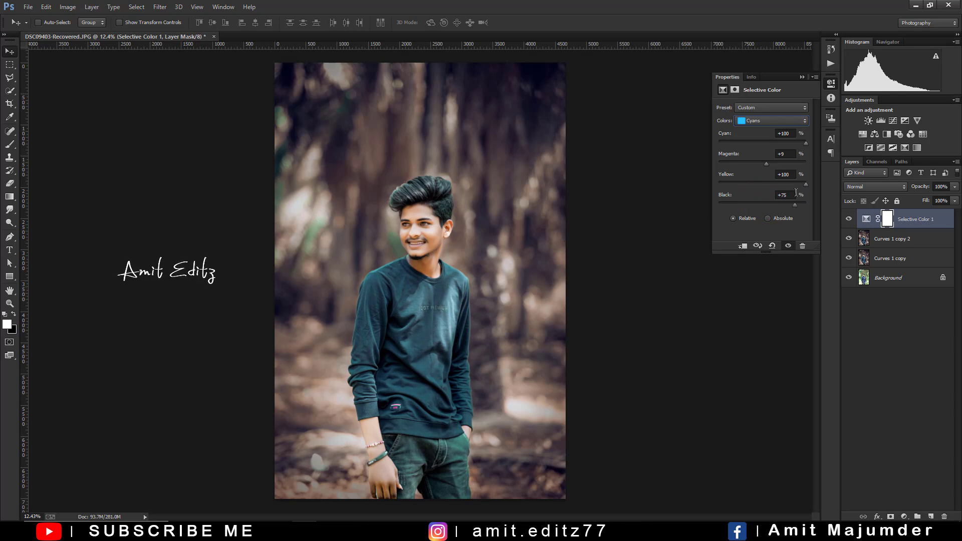
Set the Selective Color Blues range to 0 Cyan, Magenta, Yellow and Black.
left_click(777, 122)
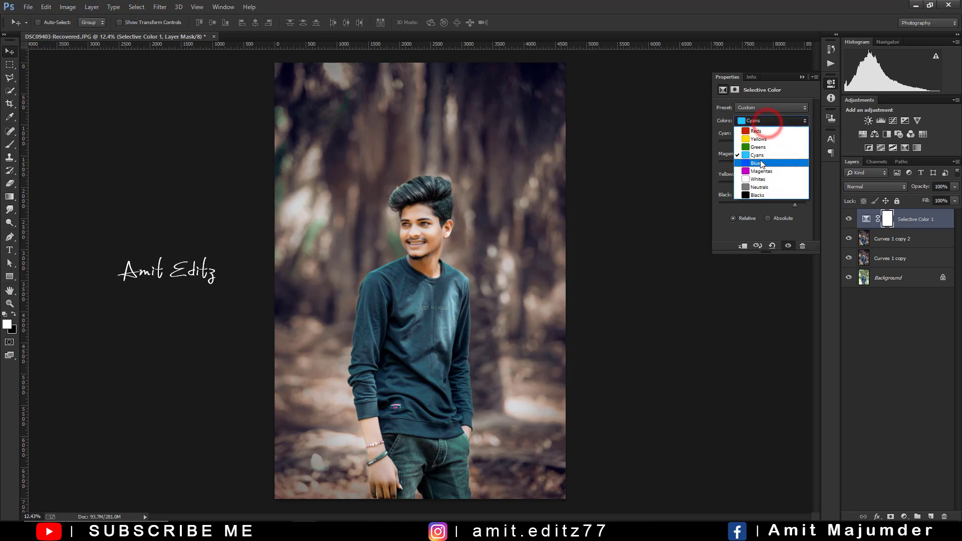
left_click(768, 154)
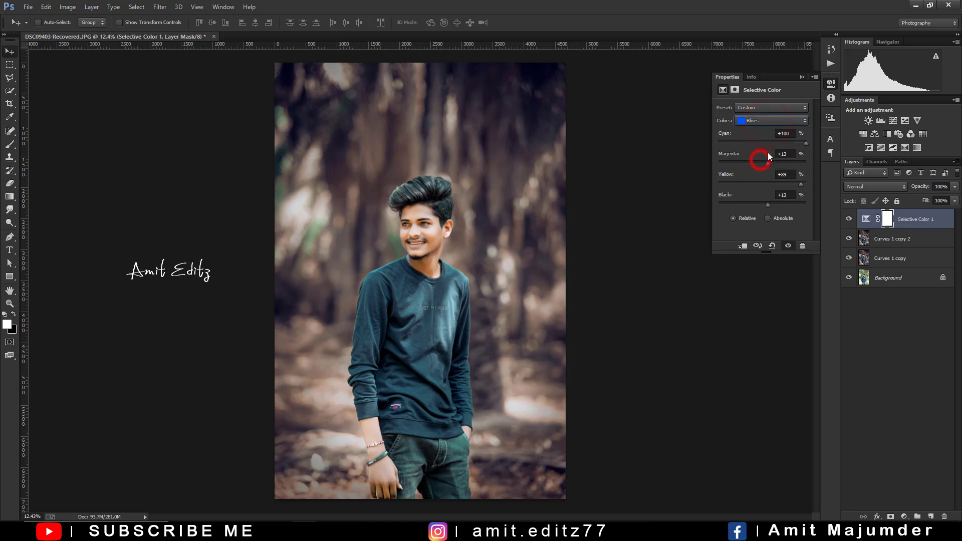
left_click(785, 133)
type("0")
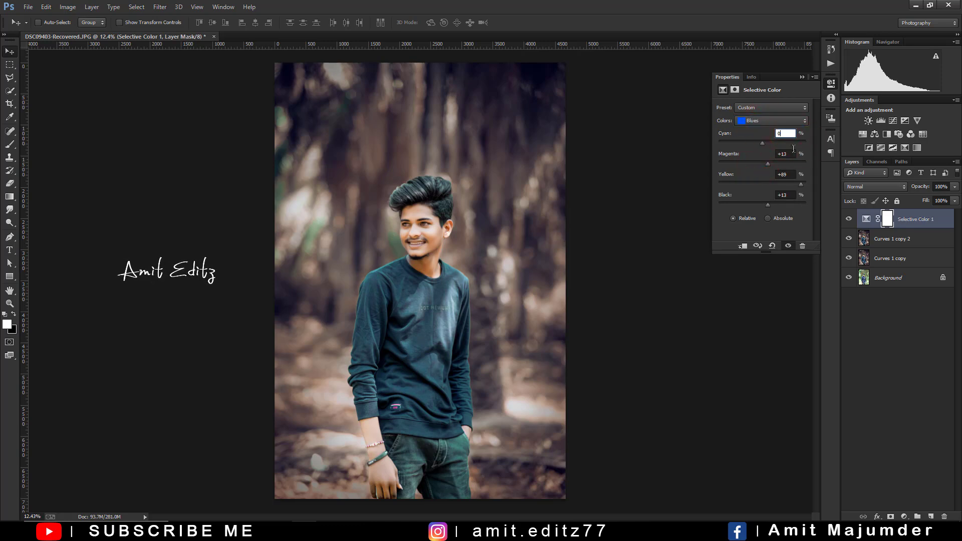
type("0")
left_click(786, 174)
type("0")
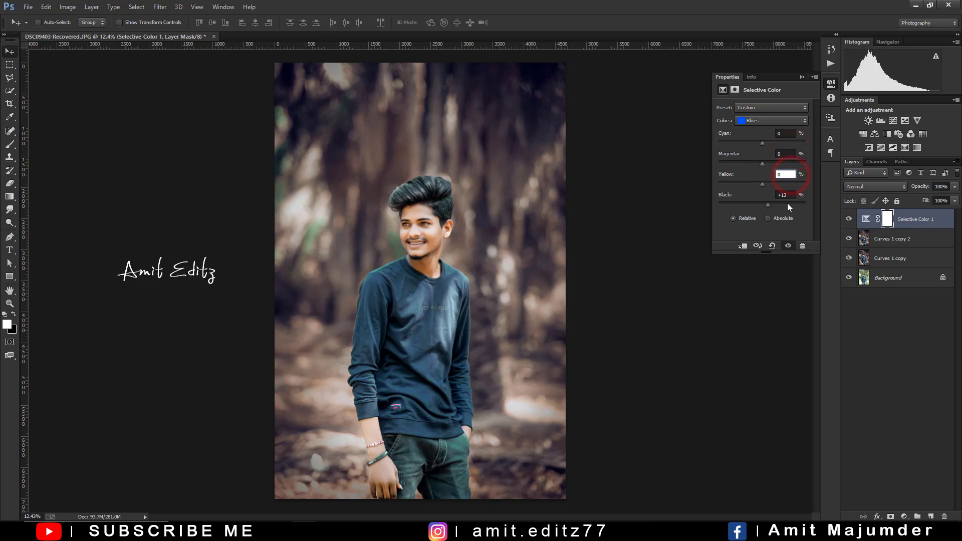
left_click(785, 195)
type("0")
left_click(802, 77)
Merge the Selective Color layer with Curves 1 copy and Curves 1 copy 2 into one layer.
left_click(908, 240, "shift")
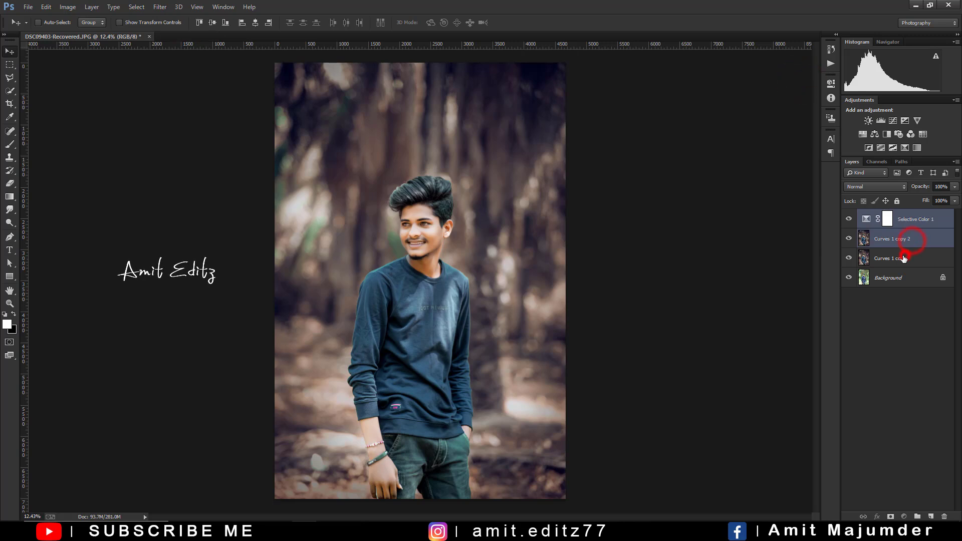
left_click(904, 258, "shift")
right_click(904, 258)
left_click(793, 364)
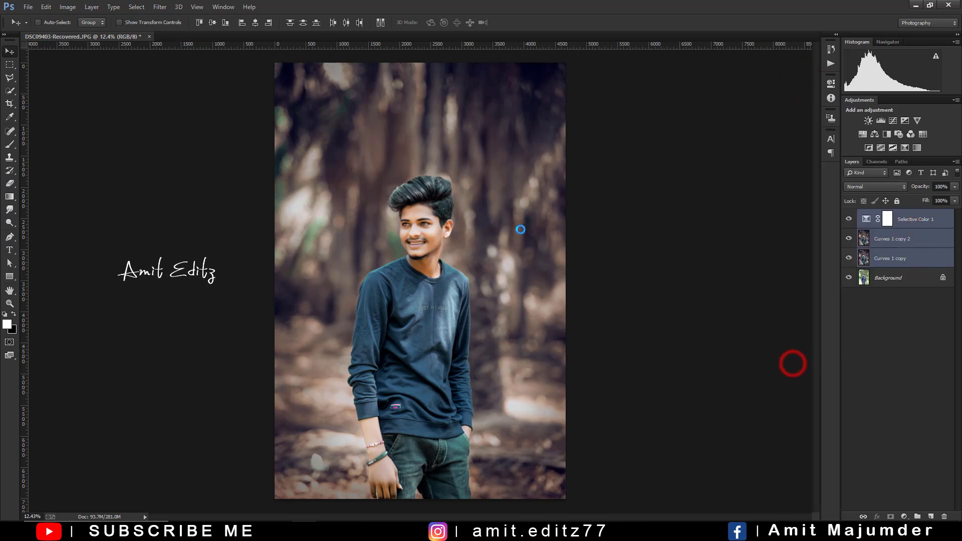
key("ctrl+minus")
key("ctrl+0")
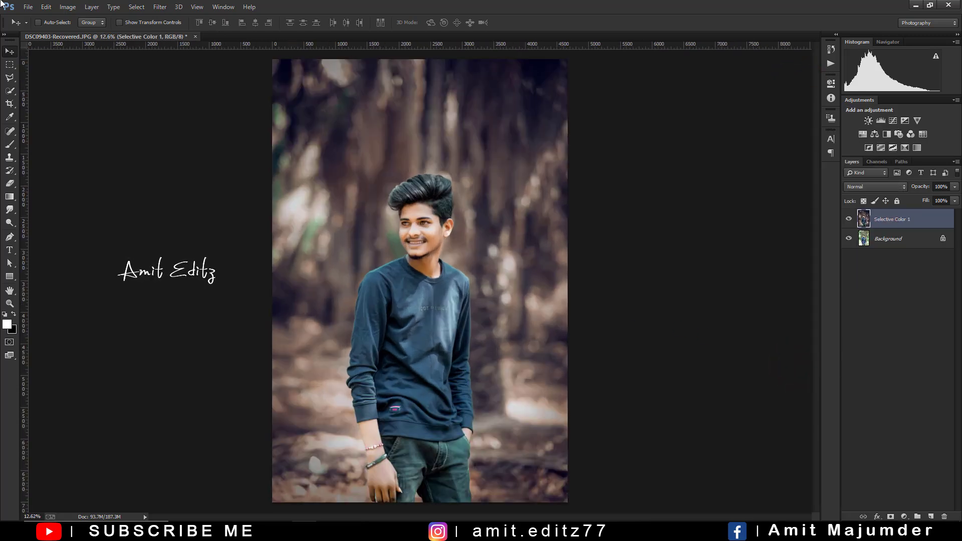
Browse to New Volume (E:) > Amit nackground > AM > 1500+ PNG FILE > coler.
left_click(28, 7)
left_click(33, 33)
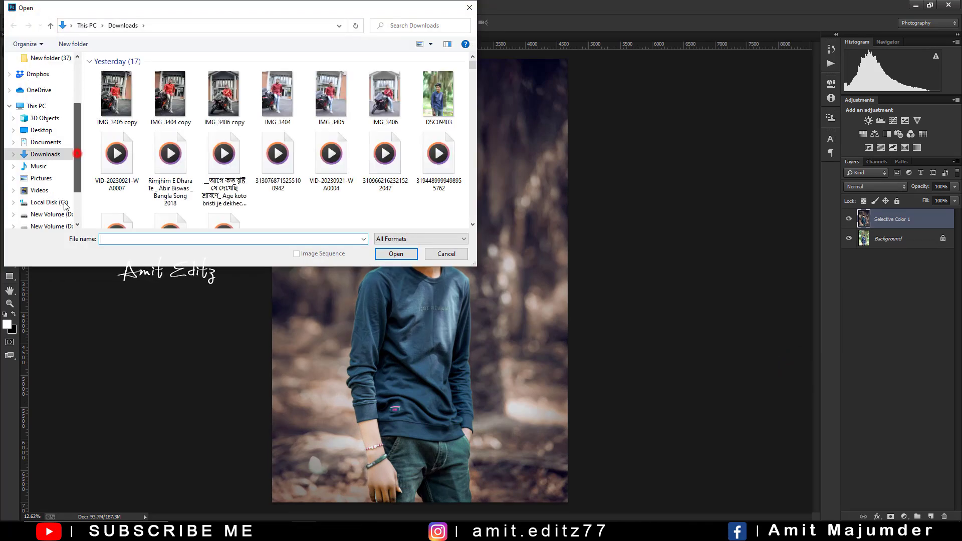
left_click(77, 153)
left_click(51, 183)
double_click(102, 109)
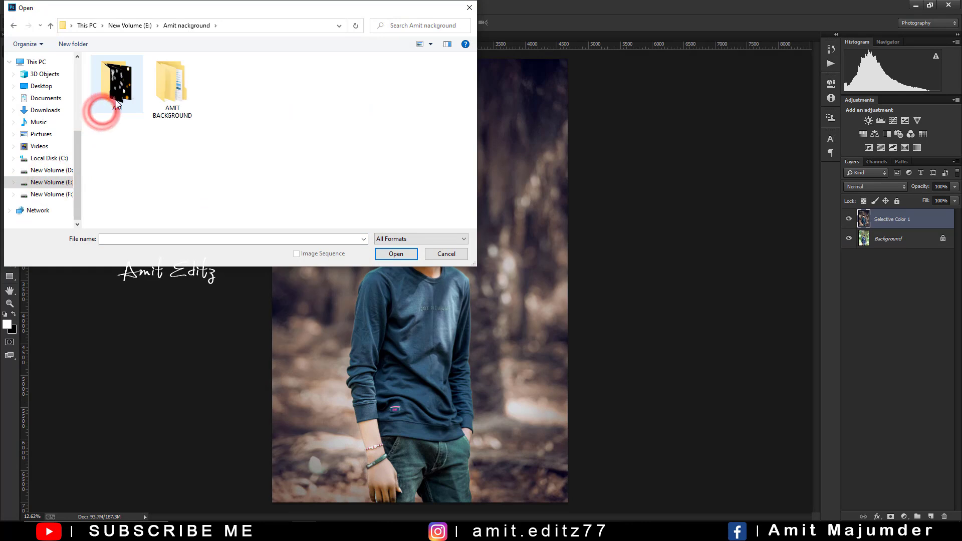
left_click(120, 99)
double_click(119, 99)
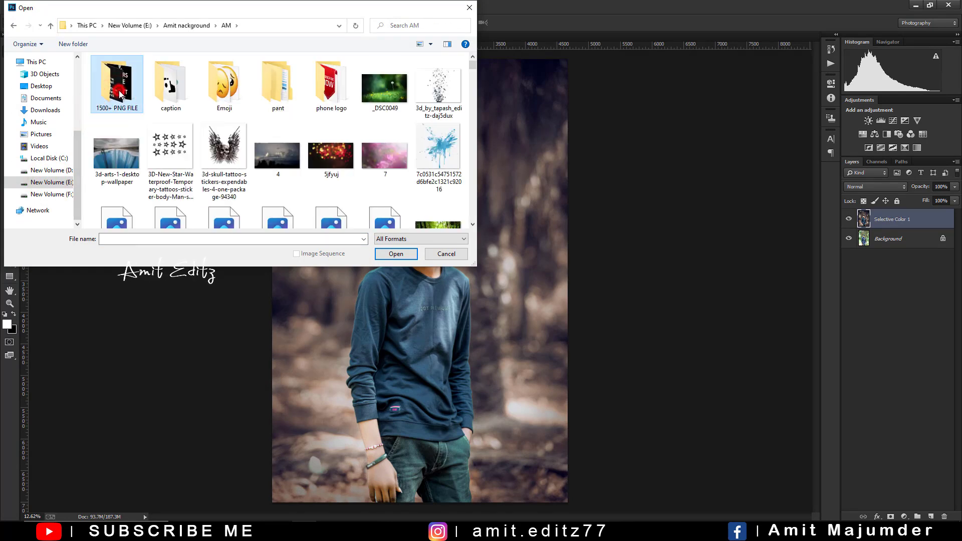
double_click(118, 89)
double_click(118, 144)
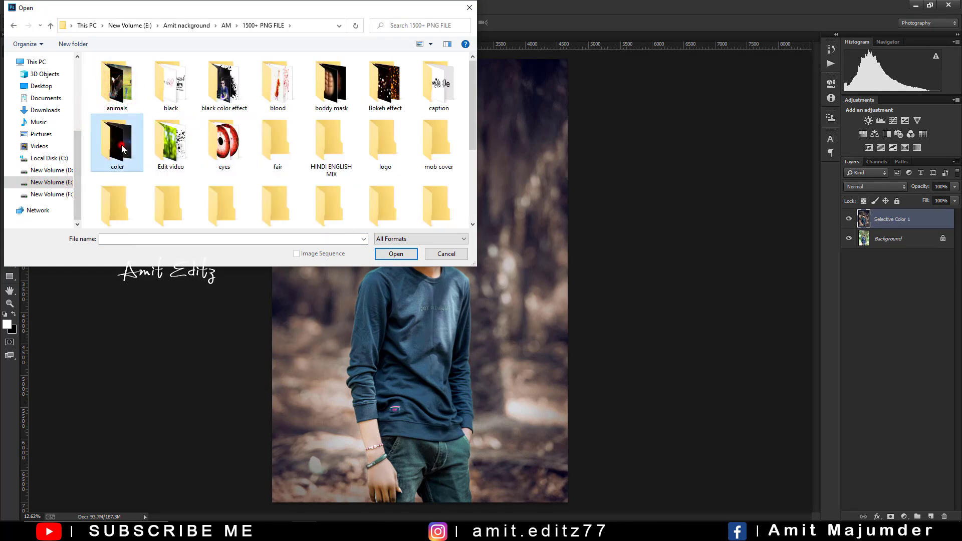
Select the orange flare file S.R (27) in the coler folder.
scroll(215, 131, "down", 3)
scroll(241, 131, "down", 2)
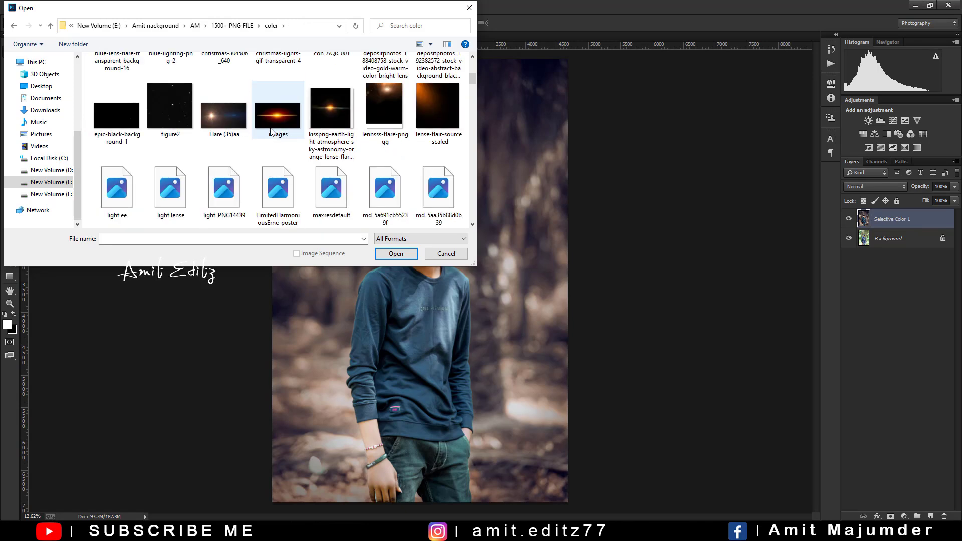
scroll(271, 133, "down", 2)
scroll(303, 132, "up", 1)
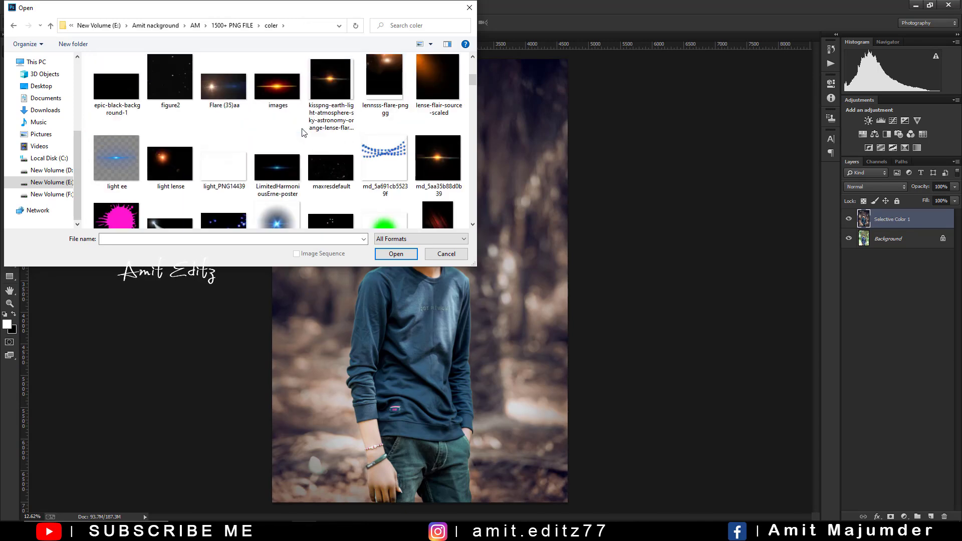
scroll(303, 132, "down", 5)
scroll(303, 132, "down", 5)
left_click(383, 198)
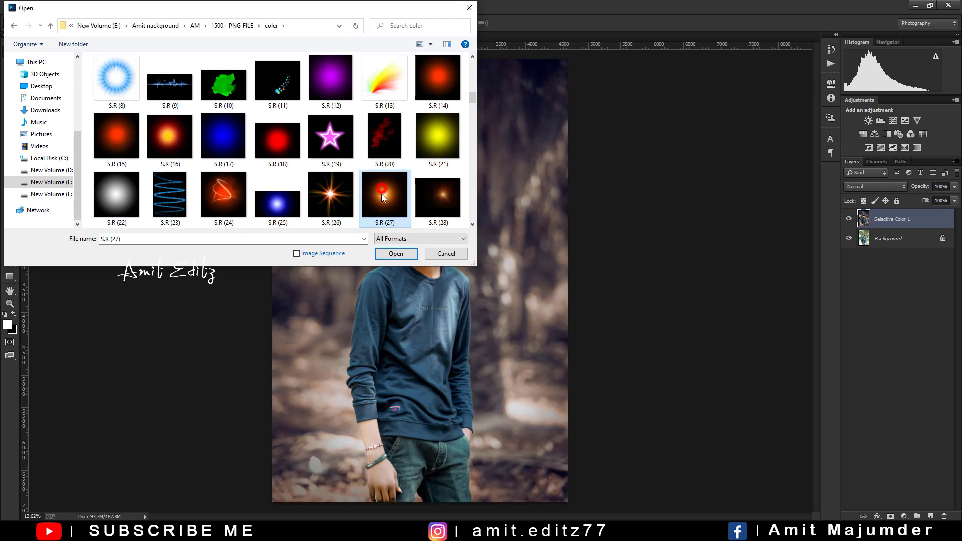
Place S.R (27) into the portrait as a new layer blended with Screen.
left_click(386, 255)
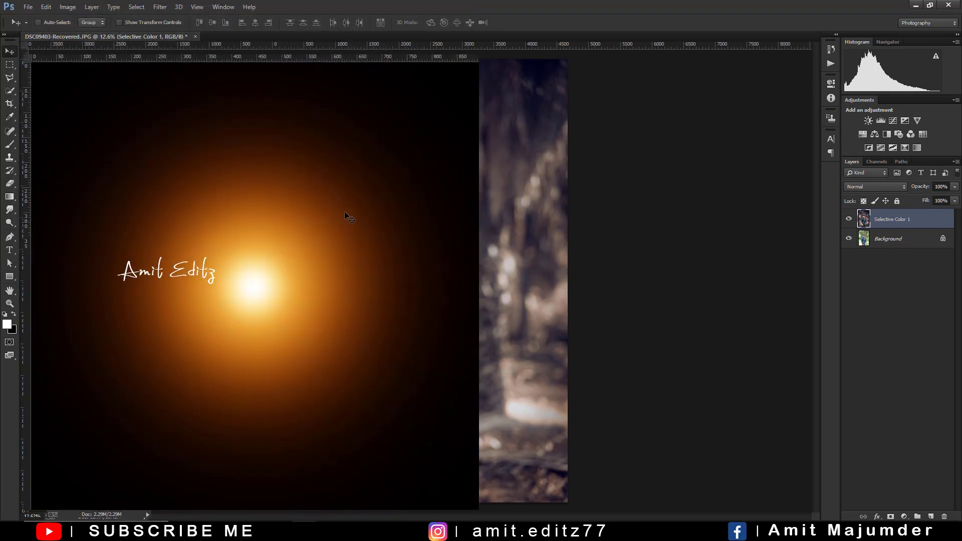
left_click_drag(308, 219, 516, 251)
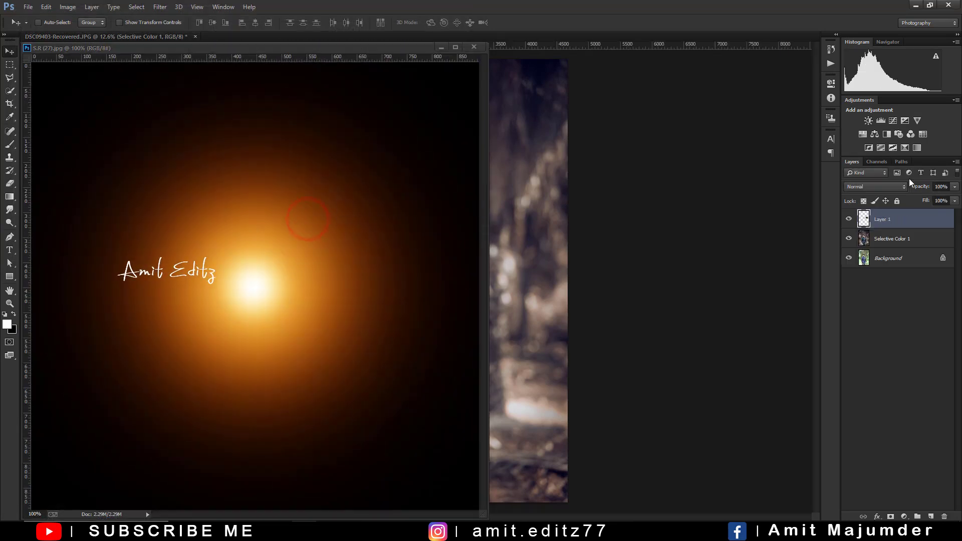
left_click(473, 46)
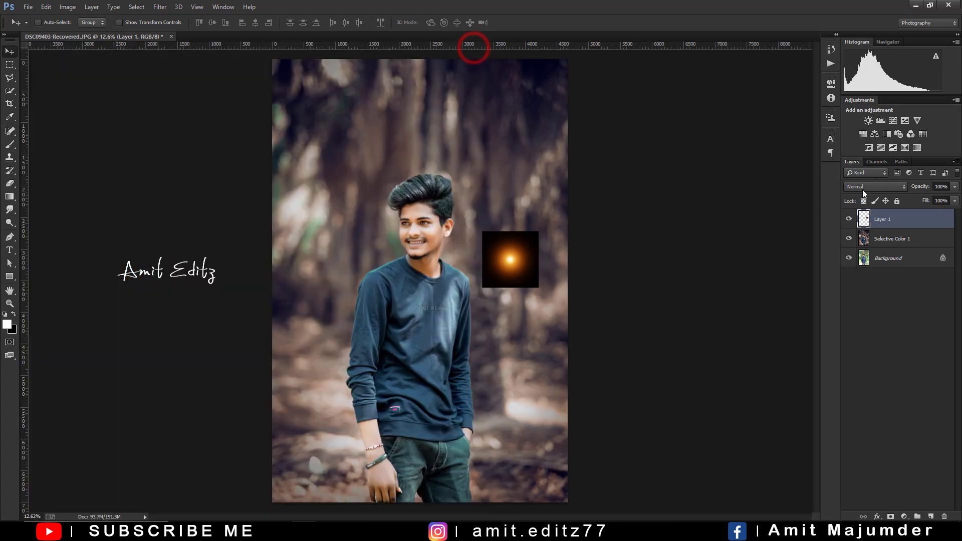
left_click(864, 187)
left_click(852, 277)
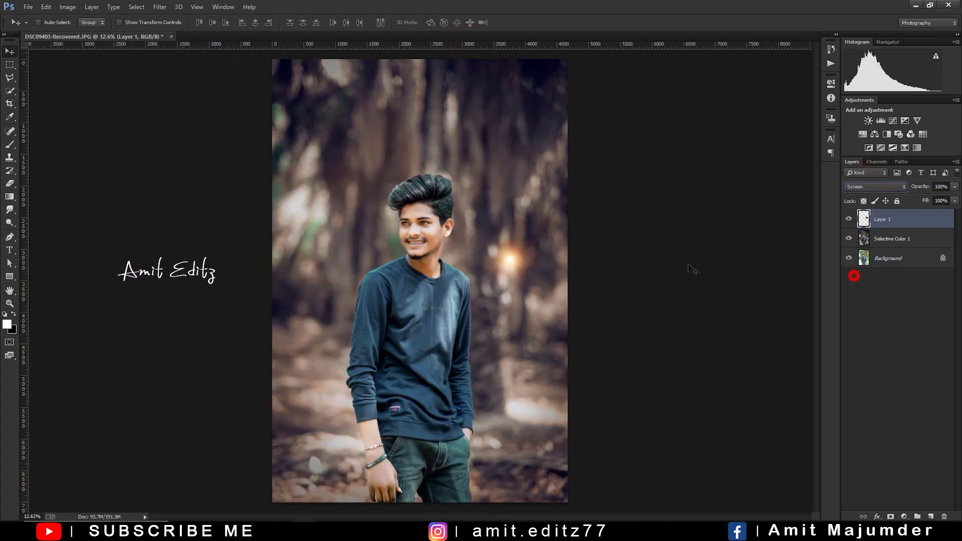
Move the flare left and enlarge it to about 608% over the upper left.
left_click_drag(512, 267, 331, 269)
key("ctrl+t")
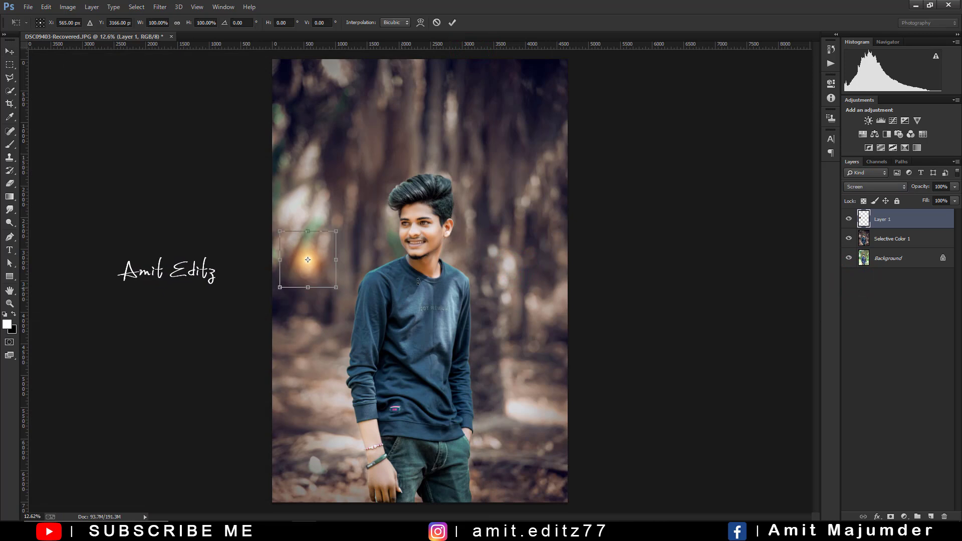
left_click_drag(334, 226, 448, 69)
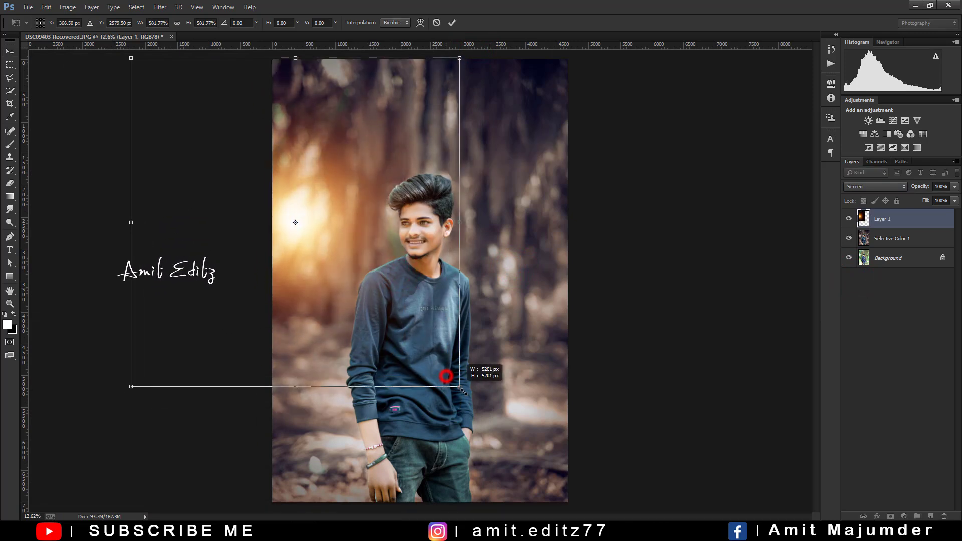
left_click_drag(449, 376, 466, 388)
key("Return")
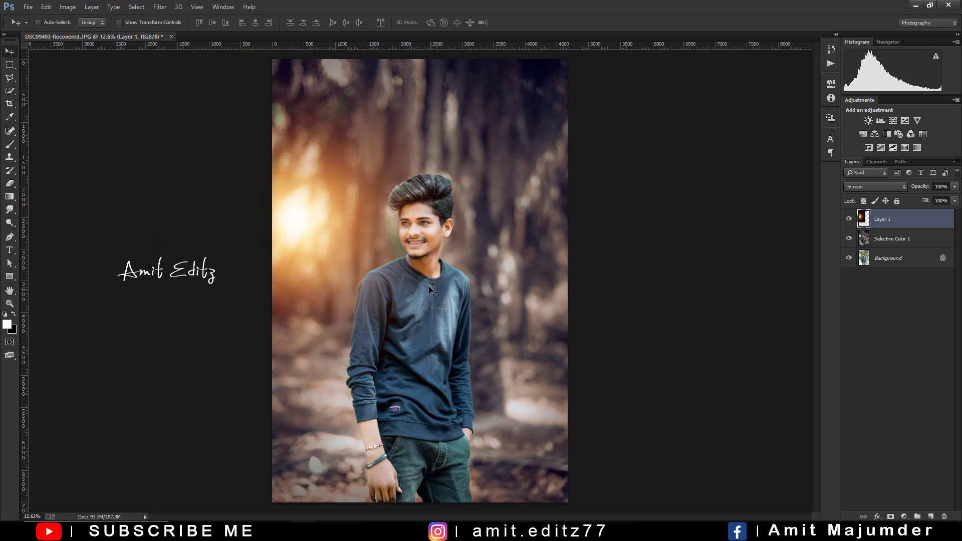
Lower the flare layer's opacity to 84%.
scroll(537, 271, "up", 1)
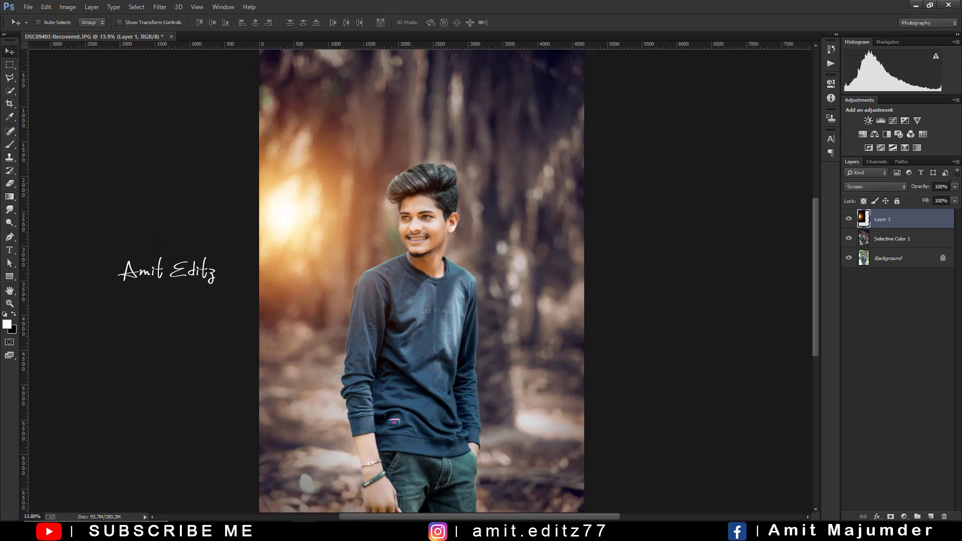
left_click(954, 186)
left_click_drag(955, 198, 946, 198)
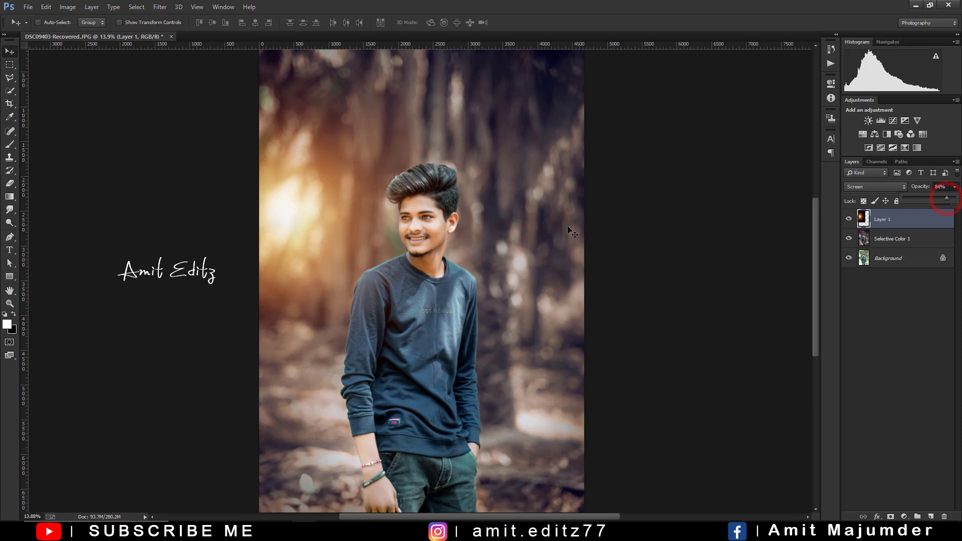
scroll(571, 232, "down", 1)
scroll(572, 232, "down", 1)
Merge the flare layer with Selective Color 1 into a single layer.
left_click(898, 240, "ctrl")
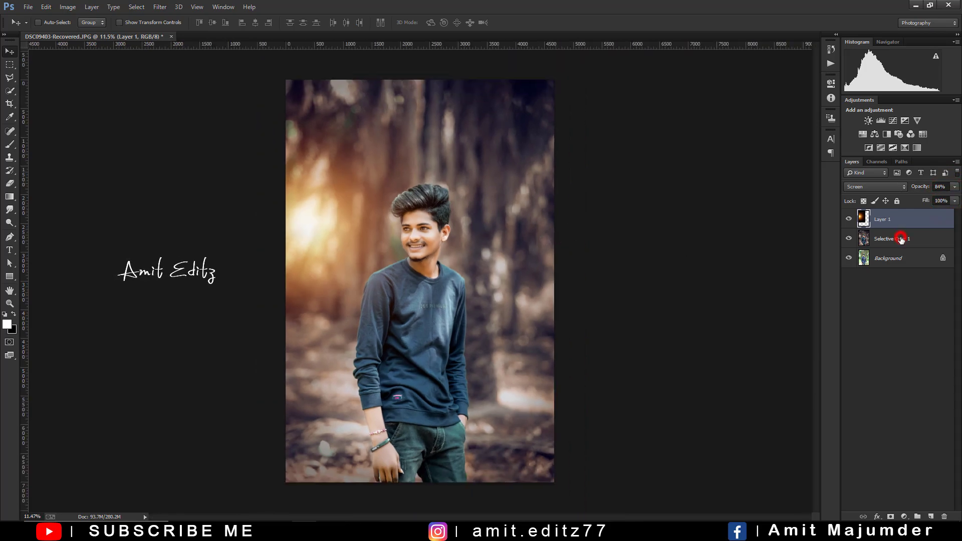
right_click(898, 240)
left_click(808, 362)
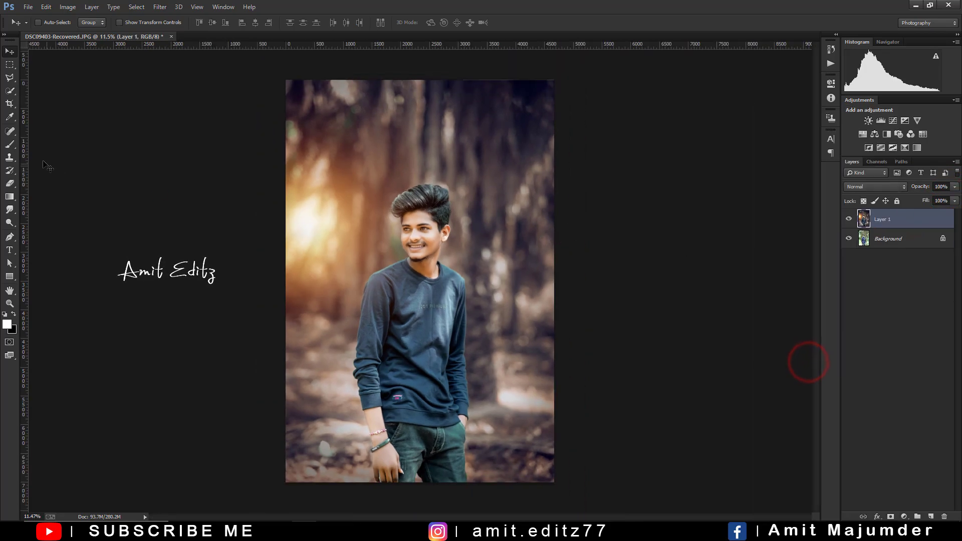
Crop the image to trim the overhanging flare at the photo's edges.
left_click(9, 103)
left_click(347, 252)
key("Return")
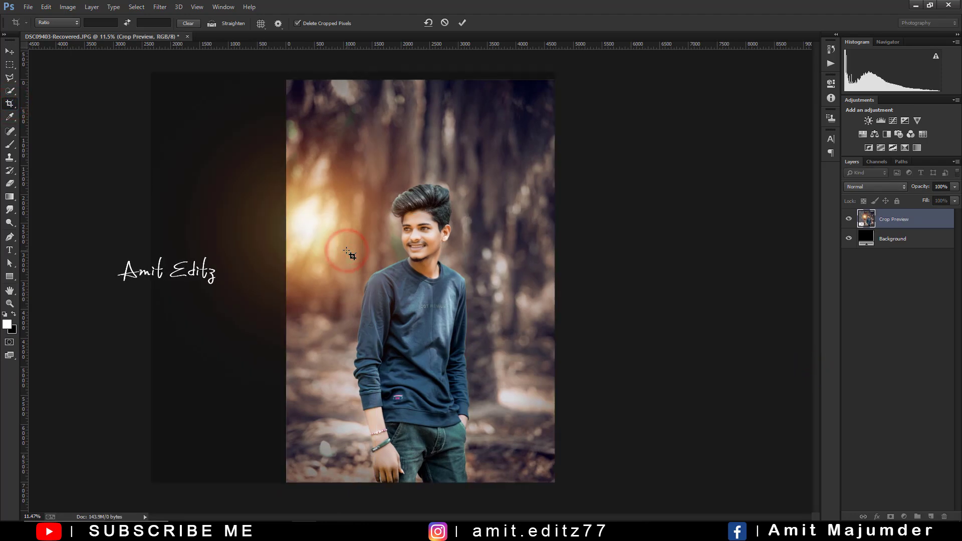
key("ctrl+minus")
key("ctrl+plus")
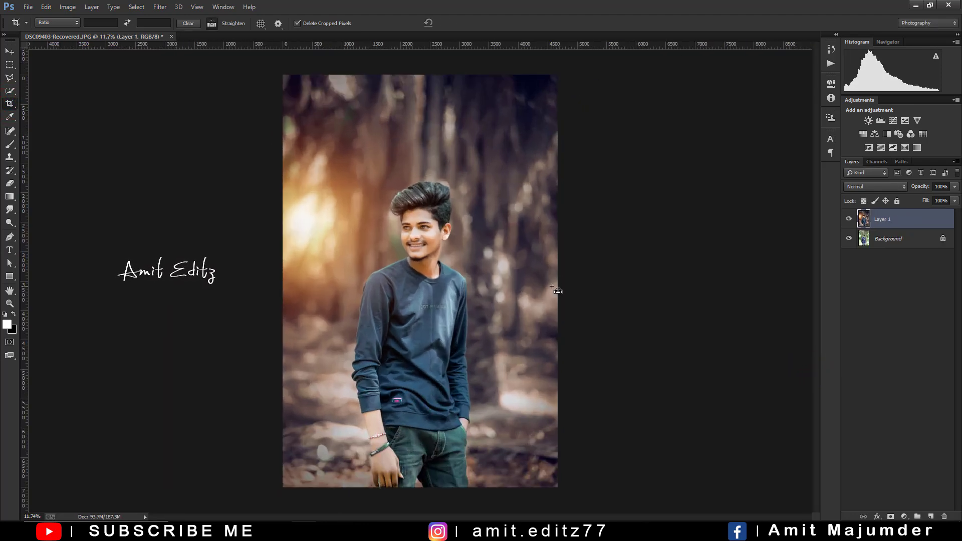
key("ctrl+minus")
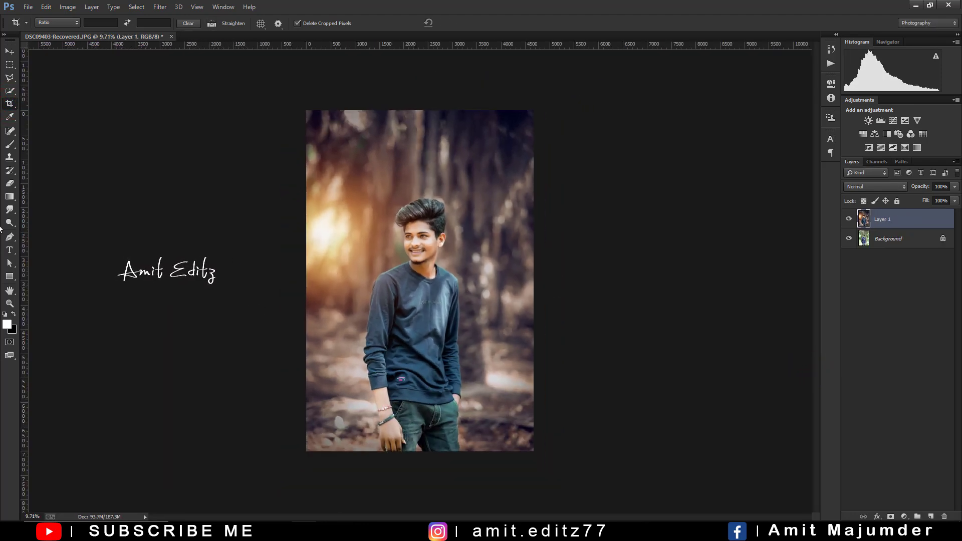
Darken the bottom-left and bottom-right corners with short gradient drags.
left_click(10, 198)
left_click_drag(294, 465, 321, 410)
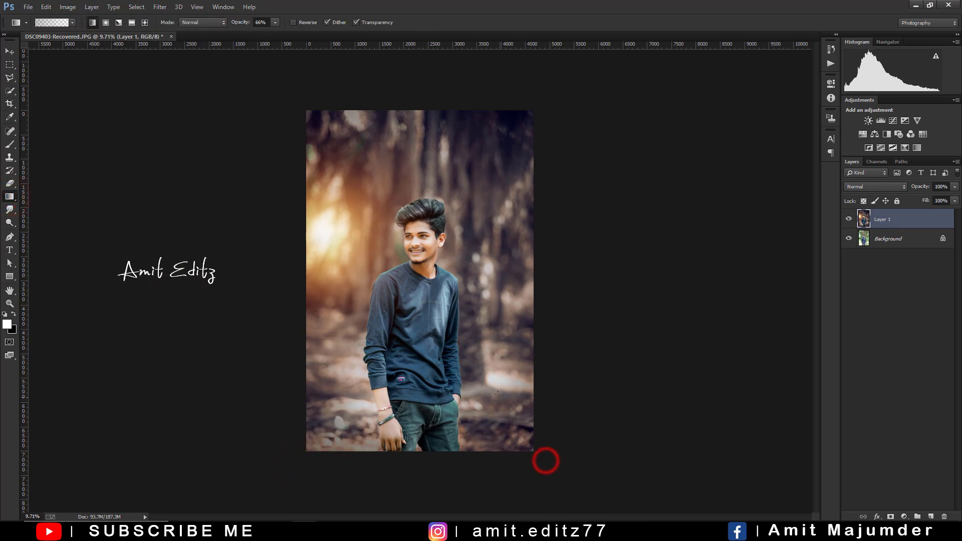
left_click_drag(545, 458, 493, 397)
scroll(537, 429, "up", 1)
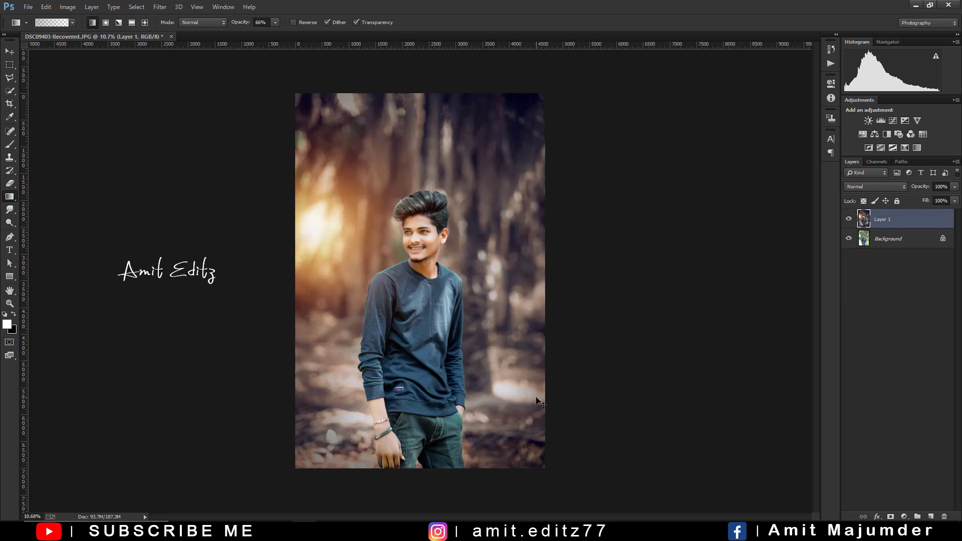
Stamp the AMIT EDITZ 2023 watermark using the 884 px brush preset.
left_click(9, 144)
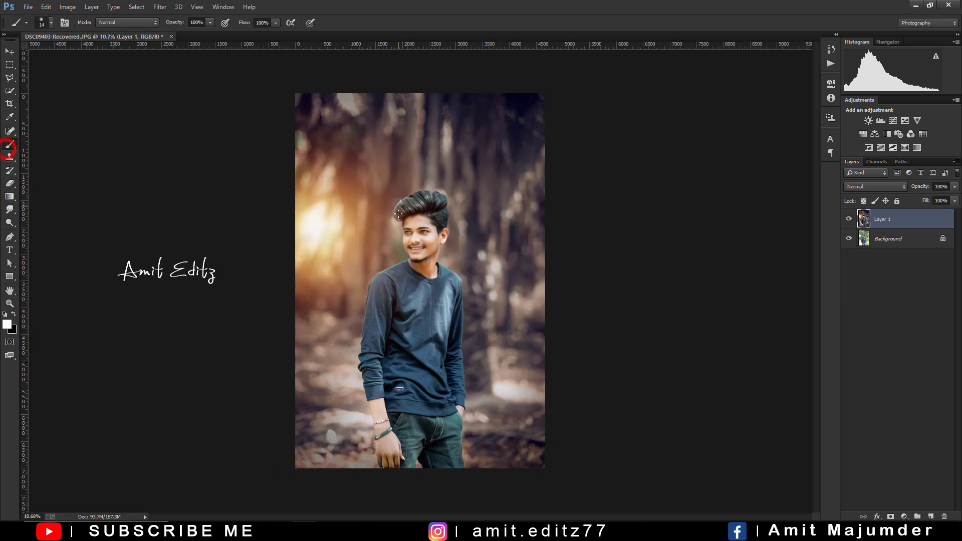
right_click(463, 422)
left_click(448, 419)
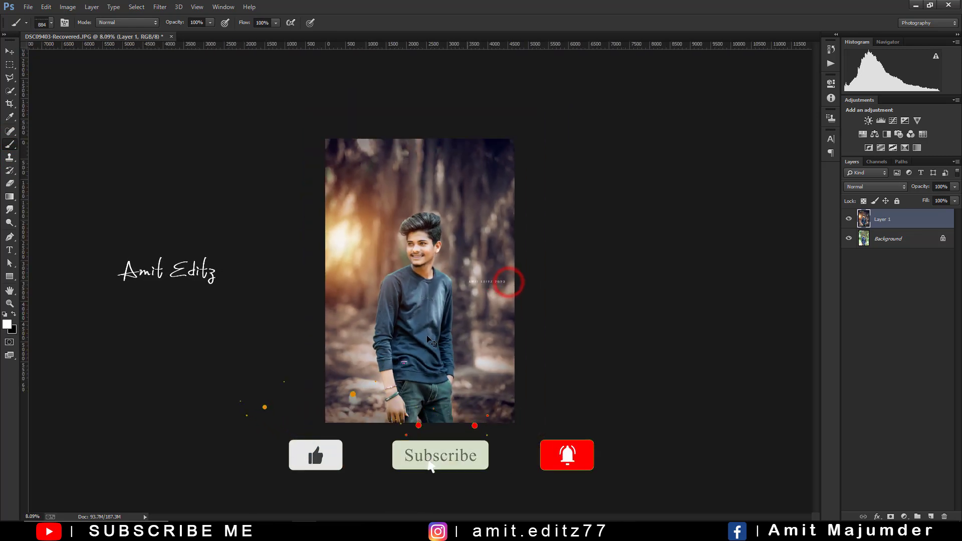
right_click(420, 370)
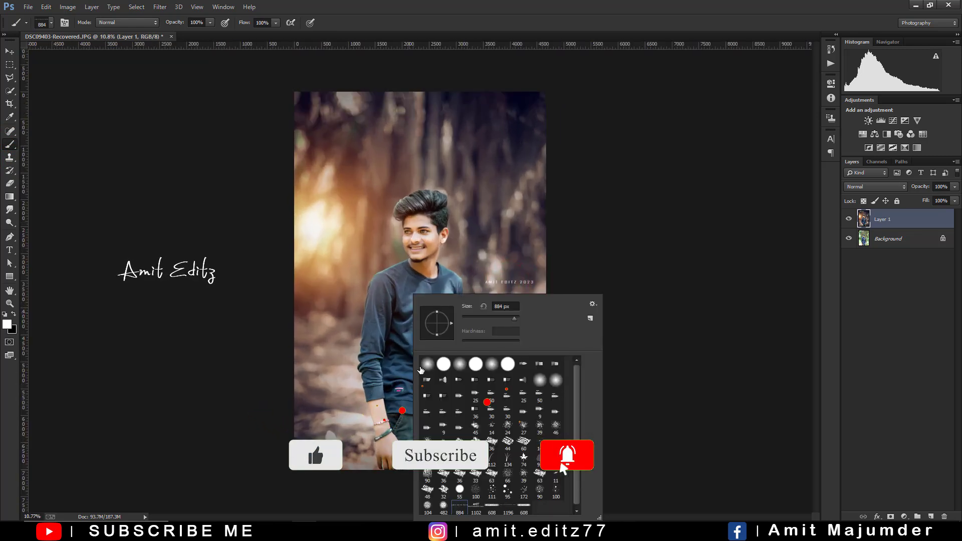
left_click(10, 51)
Toggle Layer 1's visibility to compare the edit with the original.
scroll(321, 173, "up", 2)
scroll(453, 276, "up", 2)
scroll(453, 276, "up", 2)
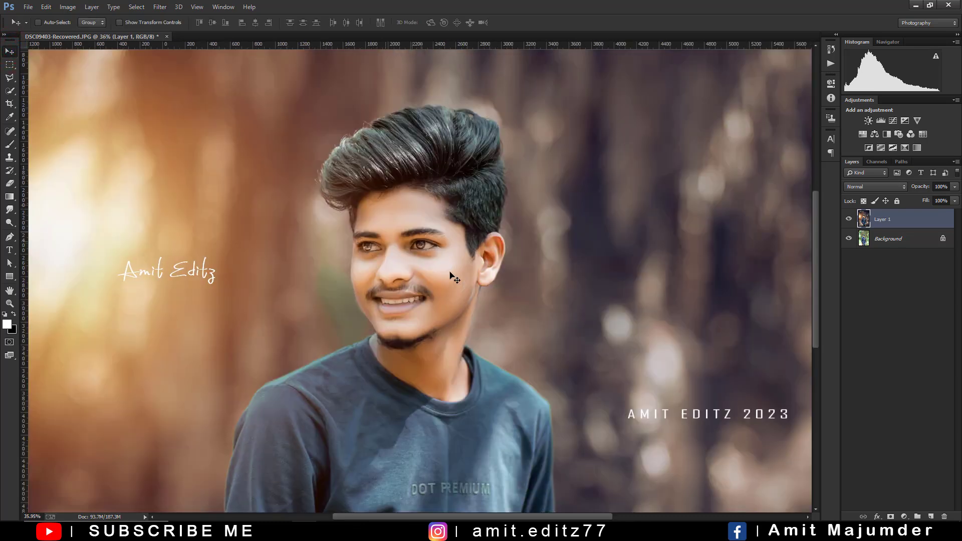
scroll(453, 276, "up", 1)
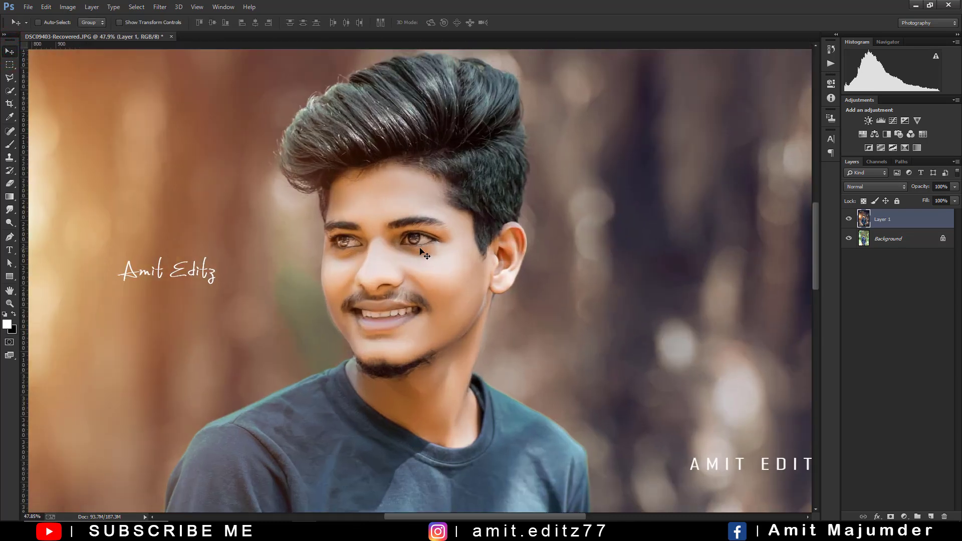
scroll(466, 286, "up", 1)
scroll(396, 275, "up", 1)
scroll(393, 275, "down", 3)
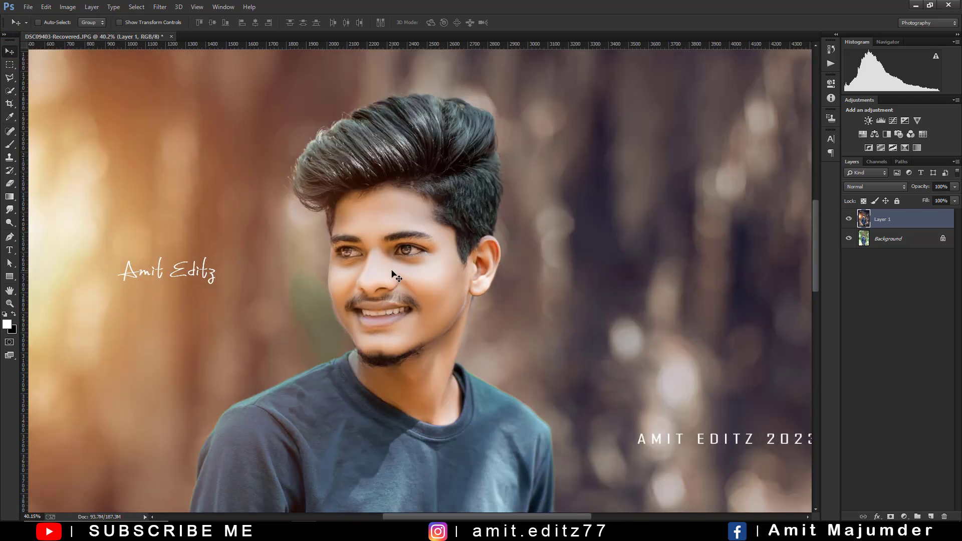
scroll(393, 275, "down", 3)
scroll(394, 275, "down", 1)
scroll(394, 275, "down", 2)
scroll(392, 270, "up", 1)
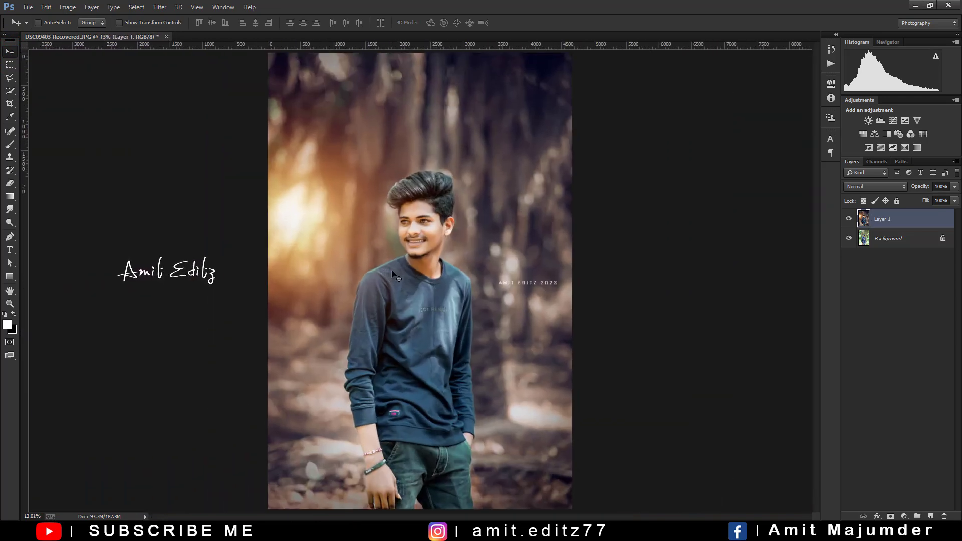
left_click(847, 219)
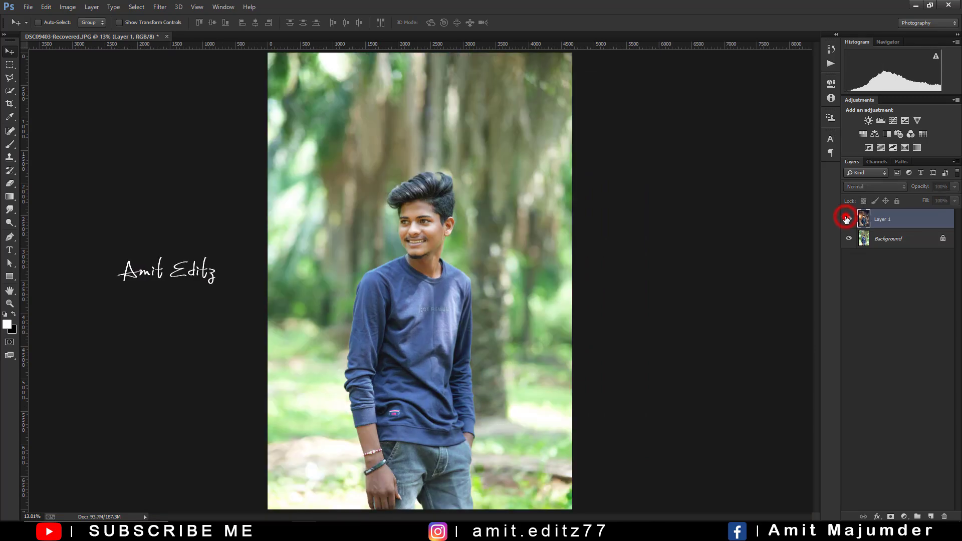
left_click(847, 219)
left_click(847, 219)
left_click(847, 219)
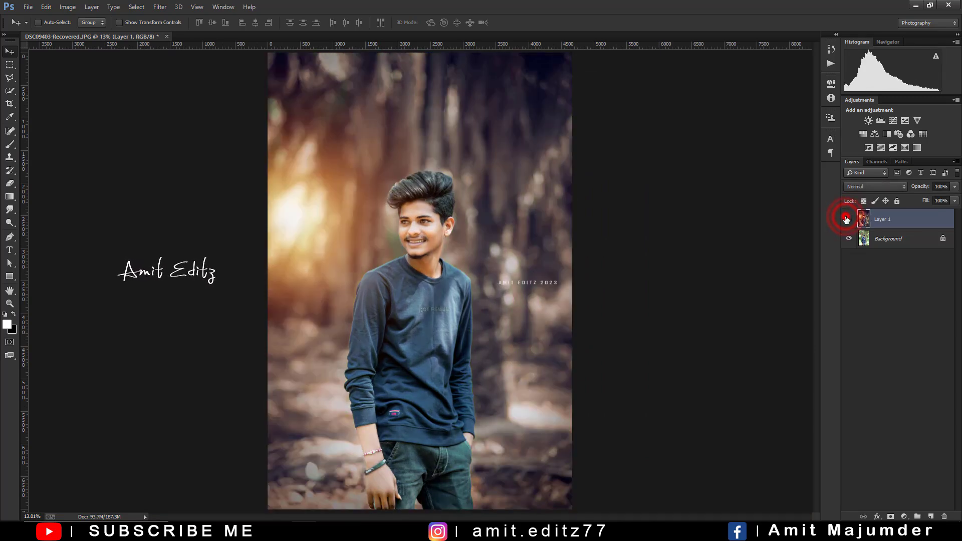
Duplicate Layer 1 and open the Camera Raw Filter on the copy.
scroll(453, 263, "down", 1)
scroll(453, 263, "up", 1)
scroll(454, 263, "down", 1)
left_click_drag(897, 222, 931, 517)
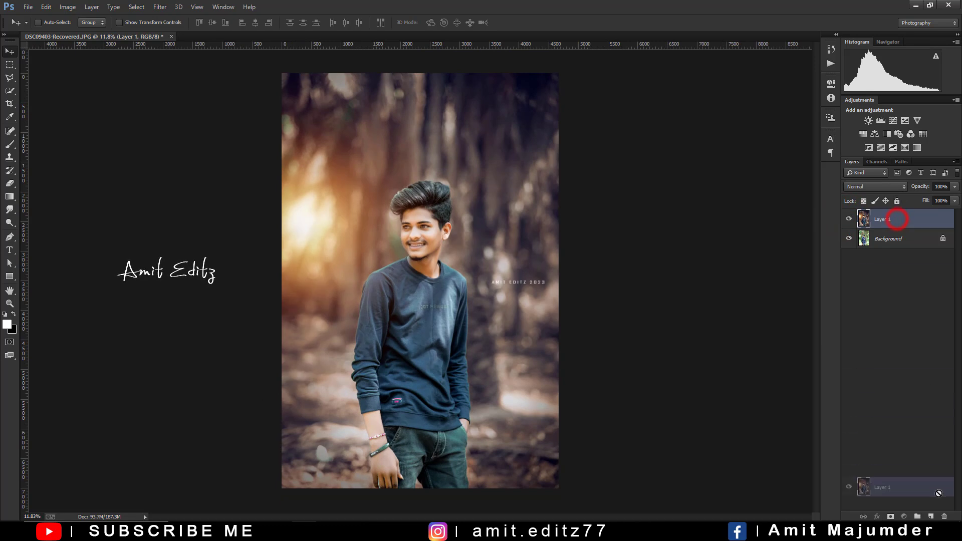
left_click(158, 8)
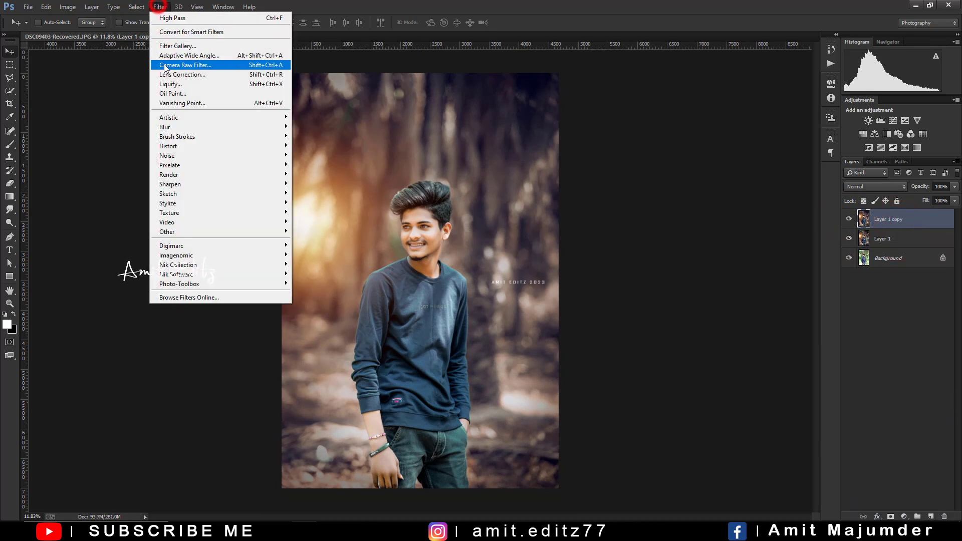
left_click(171, 70)
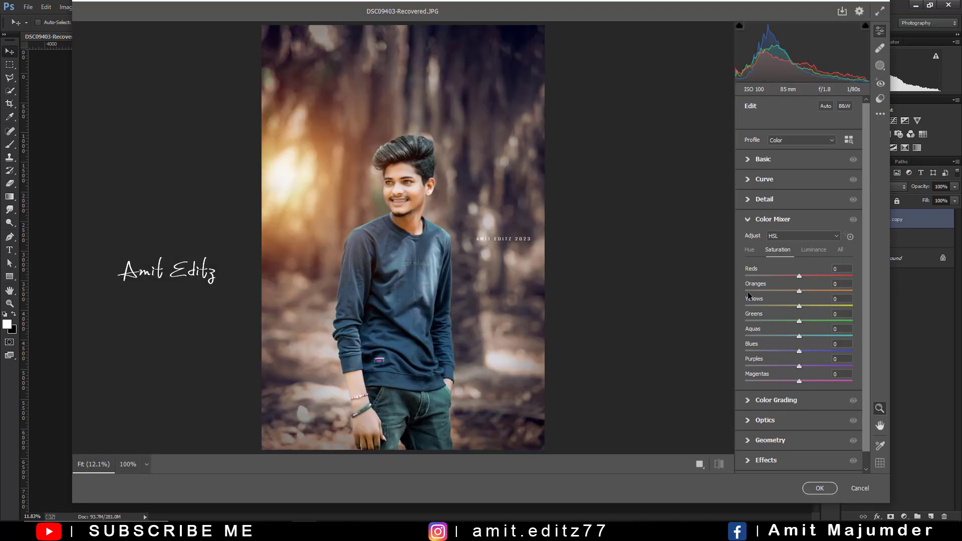
Apply Camera Raw Basic settings: Contrast +7, Texture +4, Clarity +6, Dehaze +1.
left_click(767, 158)
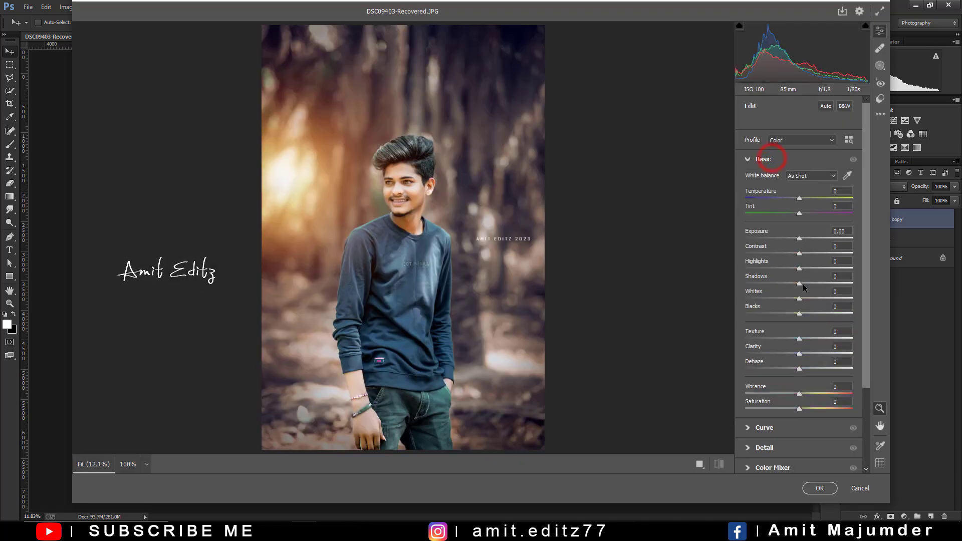
mouse_move(799, 253)
left_mouse_down()
mouse_move(812, 254)
mouse_move(803, 253)
left_mouse_up()
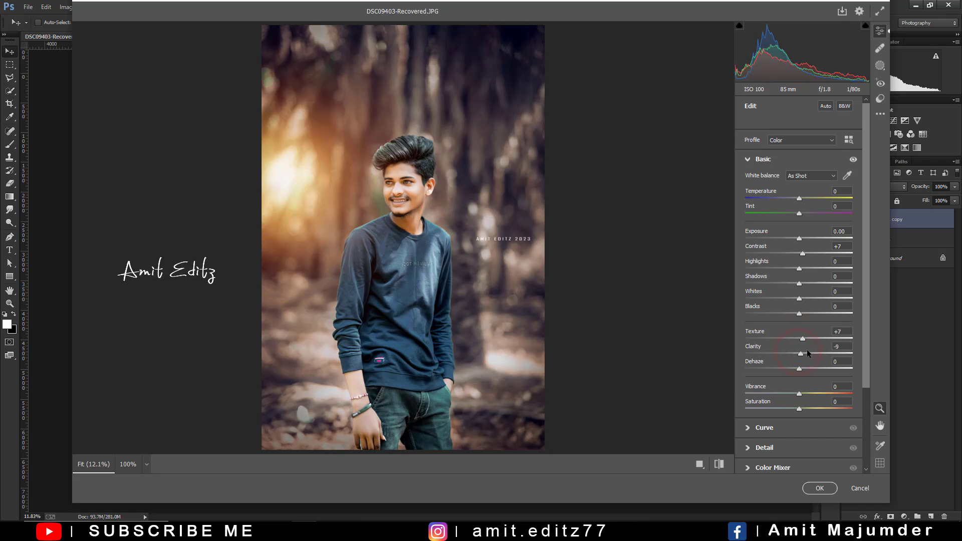
mouse_move(807, 353)
left_mouse_down()
mouse_move(826, 353)
mouse_move(802, 354)
mouse_move(817, 371)
mouse_move(809, 369)
left_mouse_up()
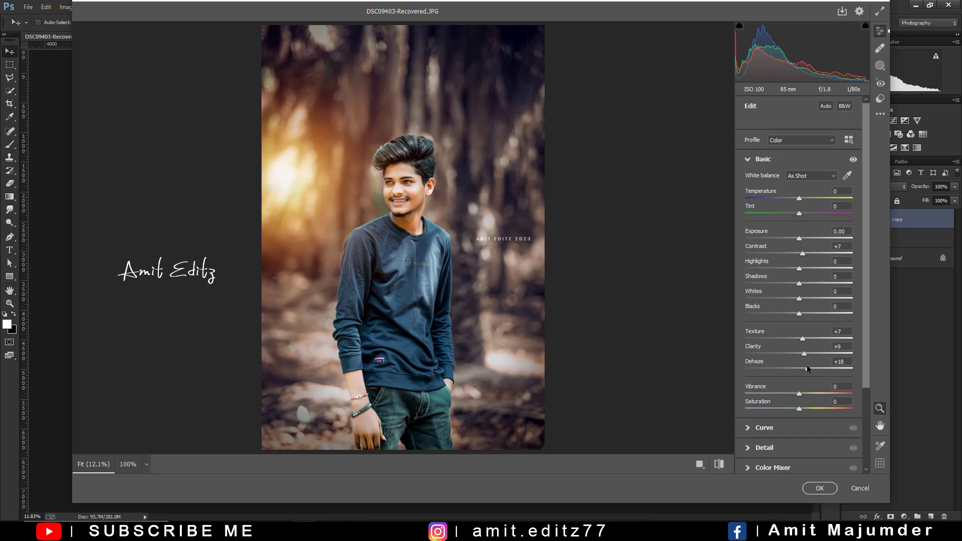
left_click_drag(807, 369, 802, 369)
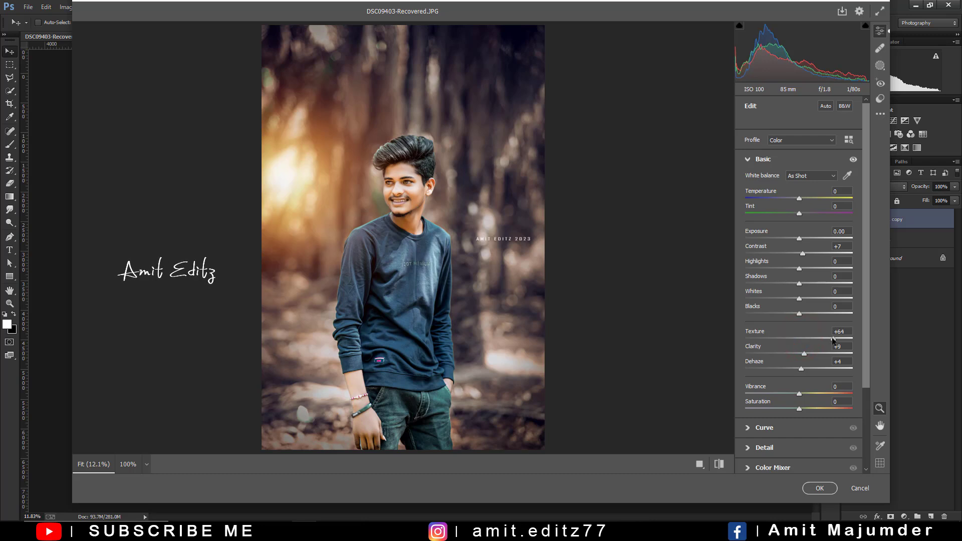
double_click(803, 340)
left_click_drag(803, 353, 803, 351)
left_click_drag(803, 355, 799, 370)
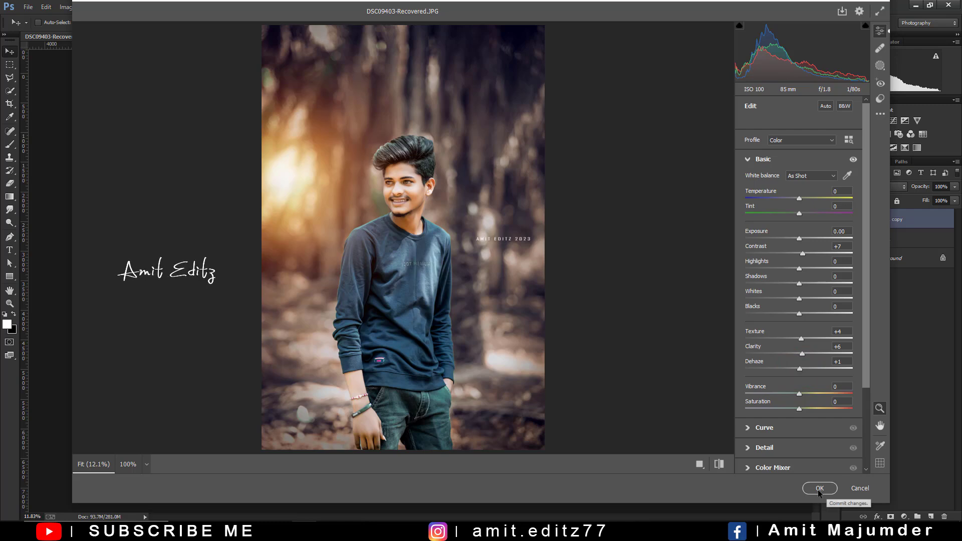
left_click(820, 488)
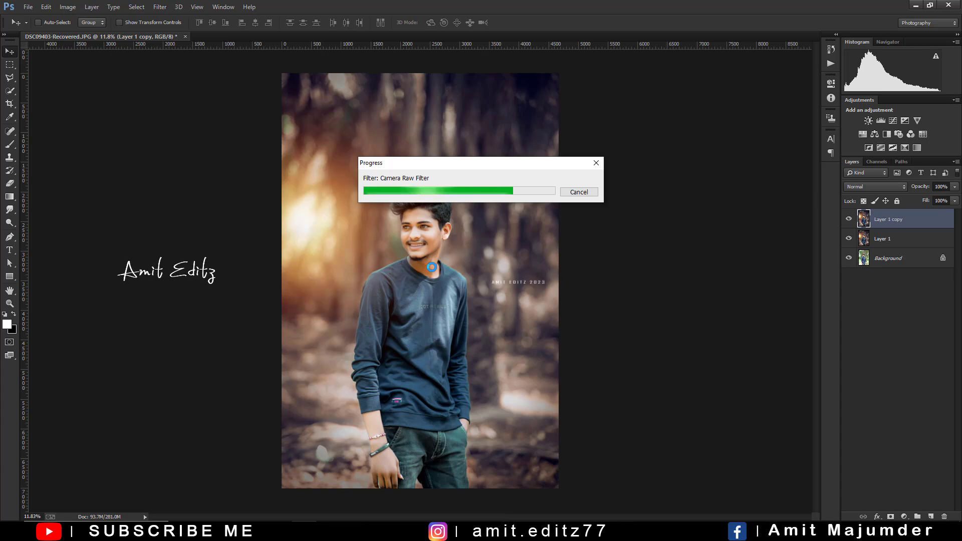
Merge Layer 1 copy with Layer 1, then toggle it to compare with the original.
scroll(431, 267, "up", 1)
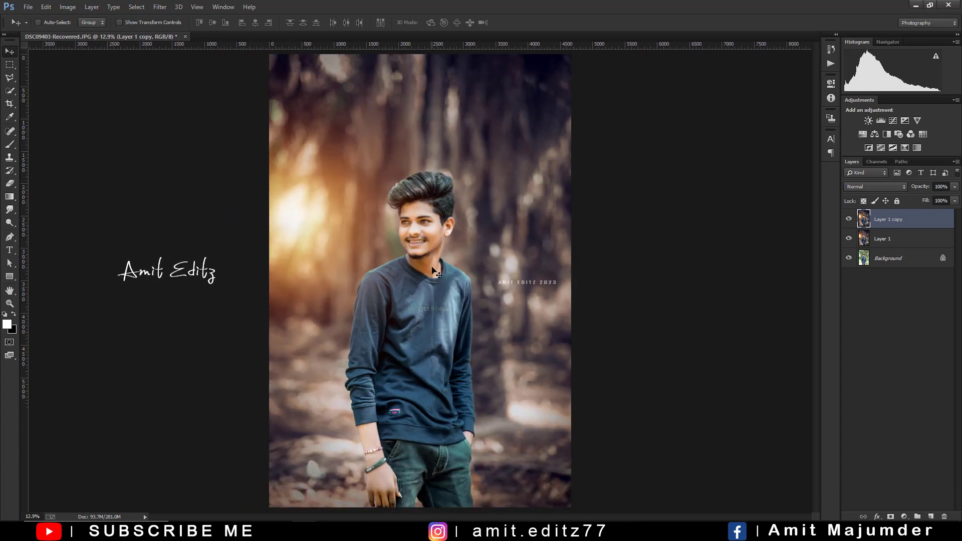
right_click(911, 240)
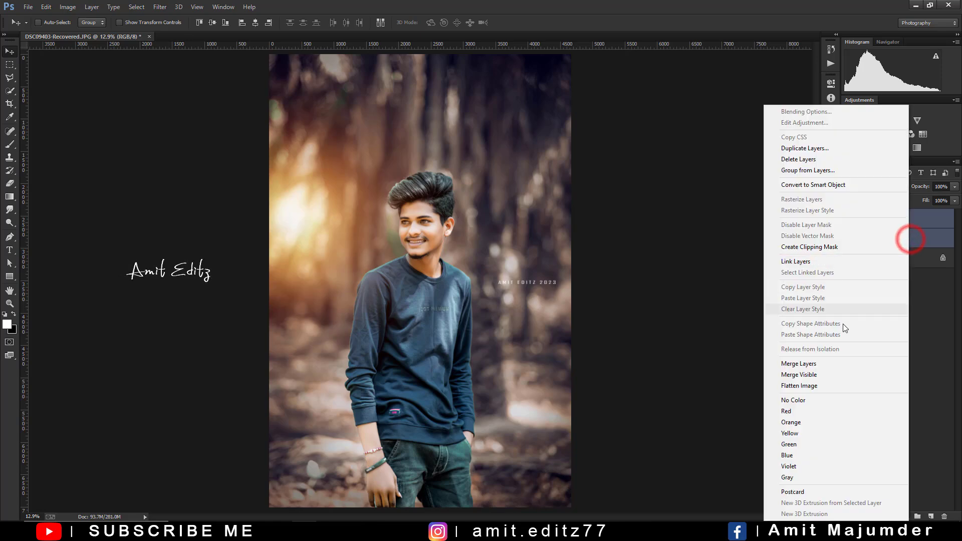
left_click(819, 365)
left_click(848, 219)
left_click(848, 219)
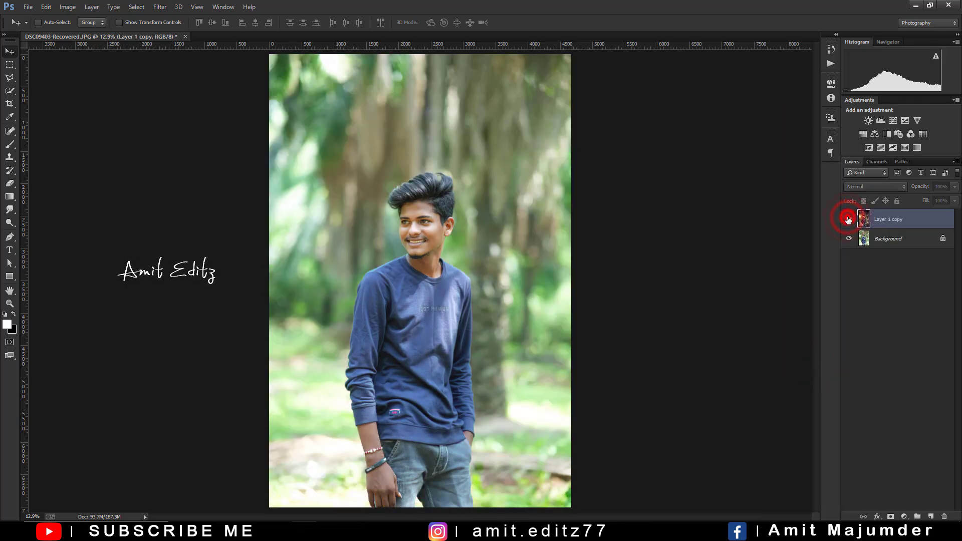
left_click(848, 219)
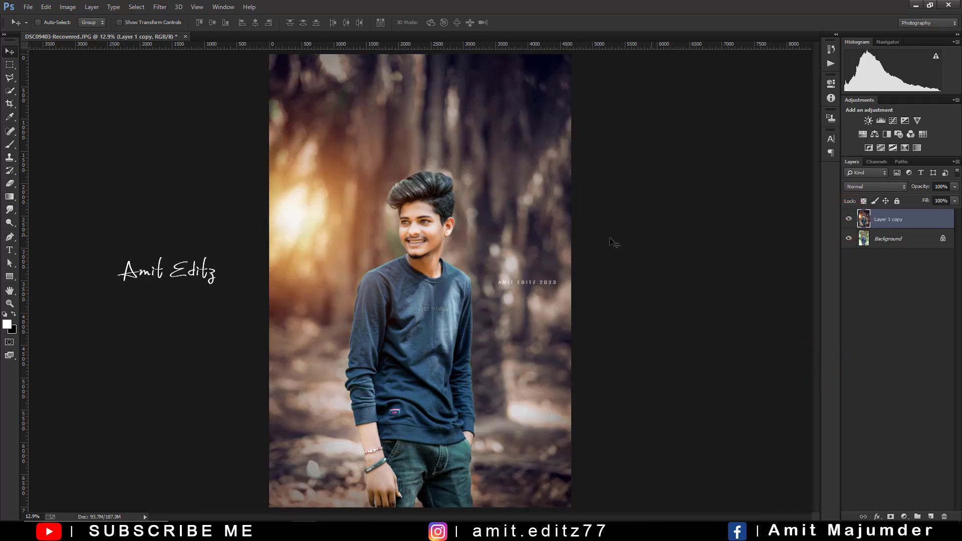